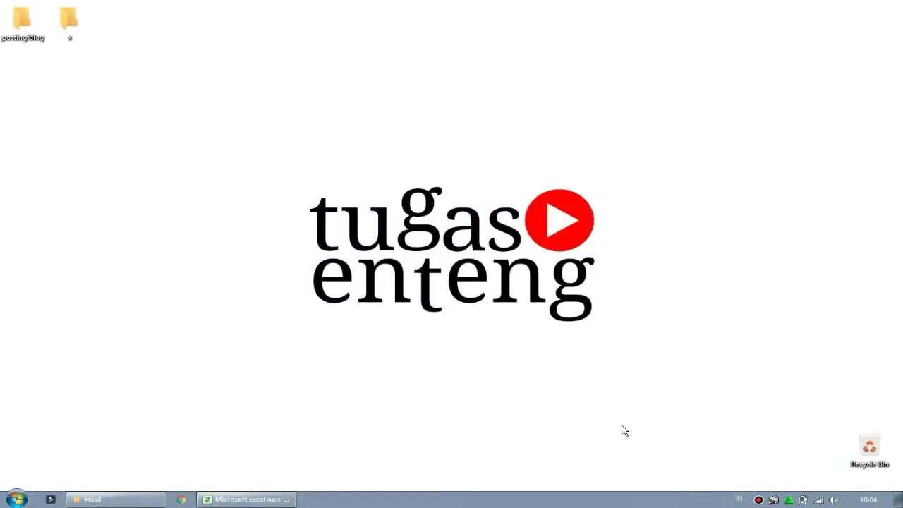
Step: Bring the 'Konversi Nilai Katrol Nilai.xlsx' workbook back into view on its Konversi sheet
{"action": "left_click", "coordinate": [288, 500]}
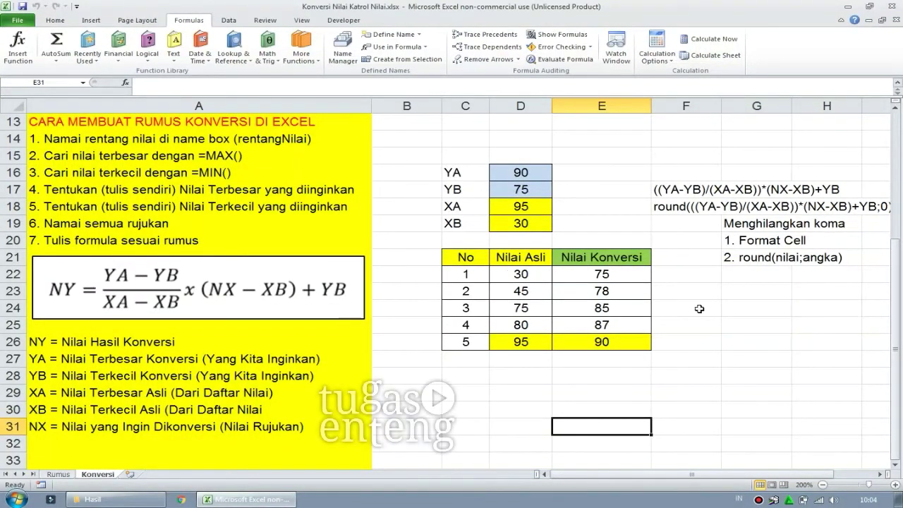
{"action": "left_click", "coordinate": [713, 344]}
{"action": "left_click", "coordinate": [735, 344]}
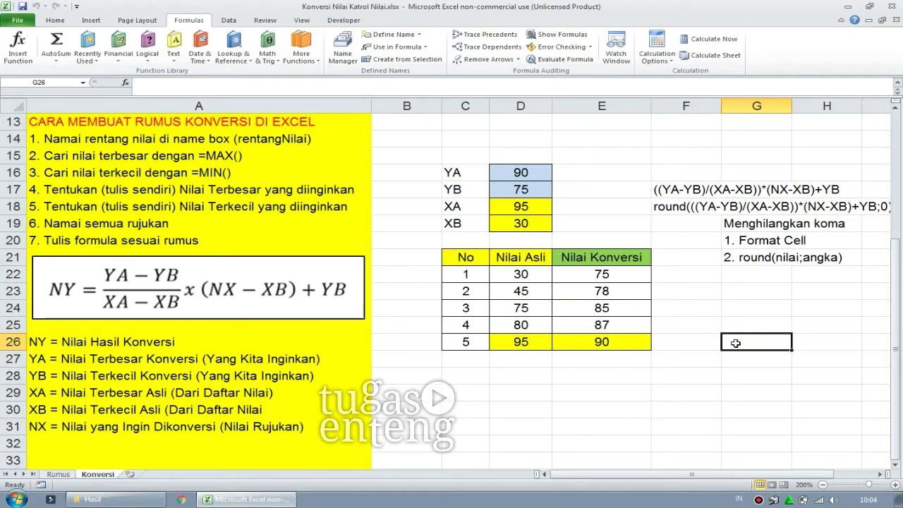
{"action": "left_click", "coordinate": [534, 342]}
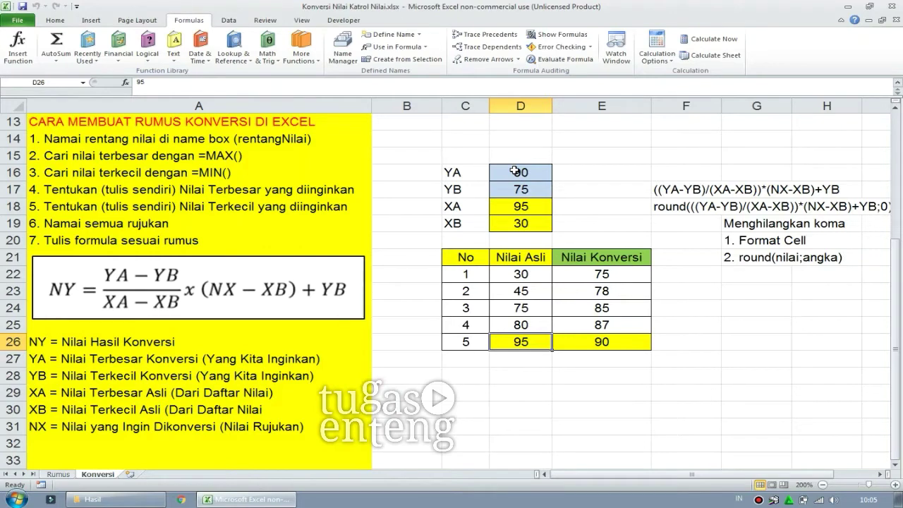
{"action": "left_click", "coordinate": [536, 374]}
{"action": "left_click_drag", "start_coordinate": [520, 180], "coordinate": [520, 187]}
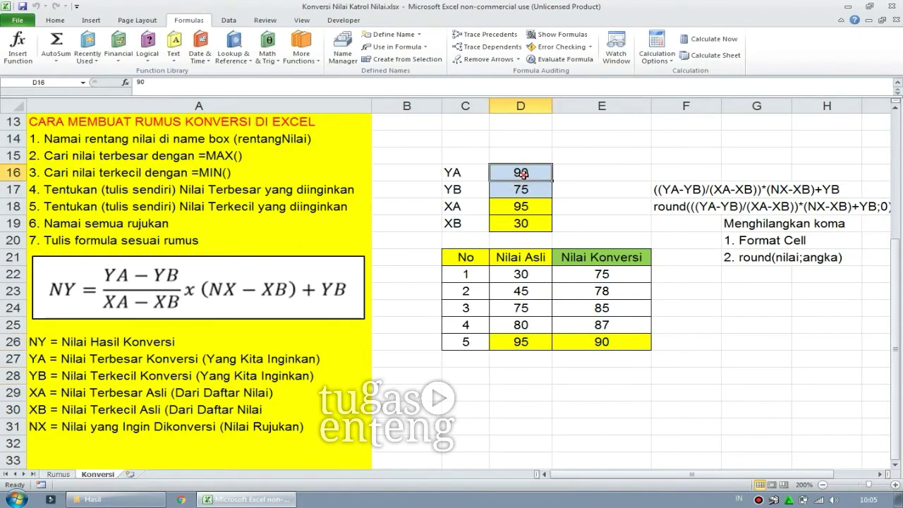
{"action": "left_click", "coordinate": [611, 340]}
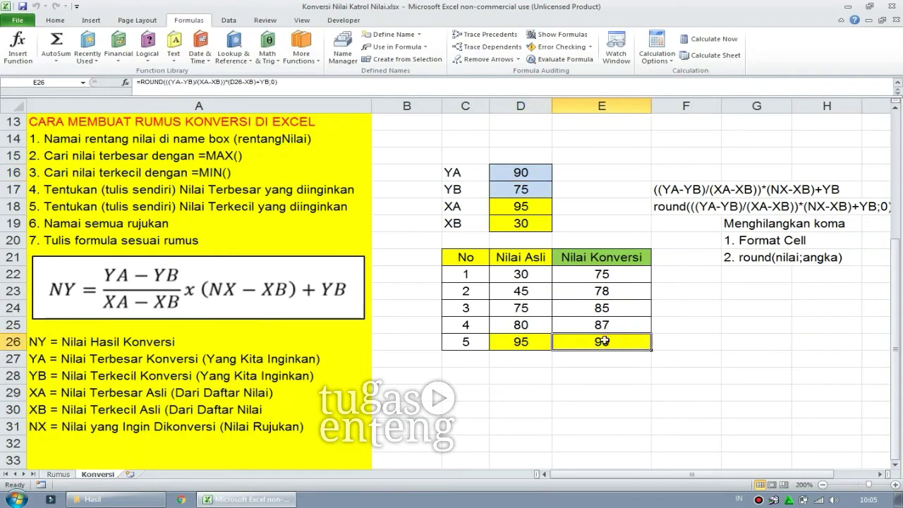
{"action": "left_click", "coordinate": [535, 341]}
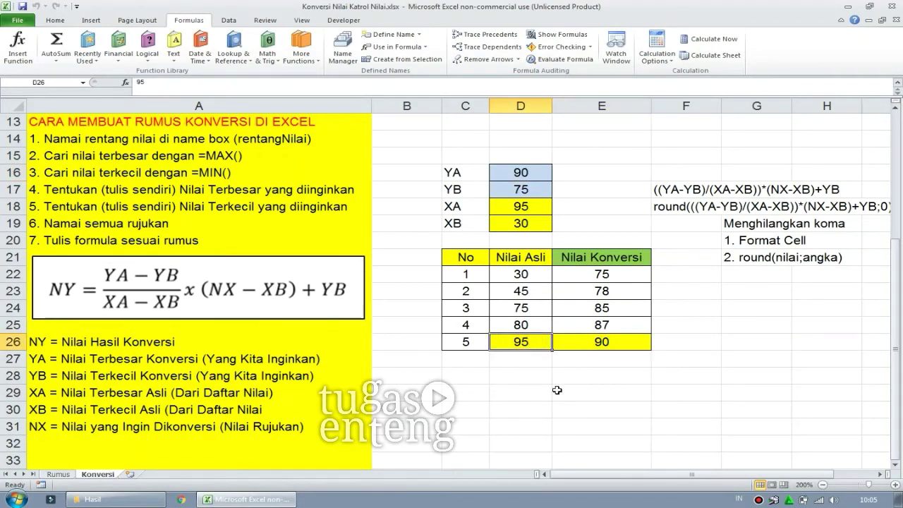
{"action": "left_click", "coordinate": [601, 345]}
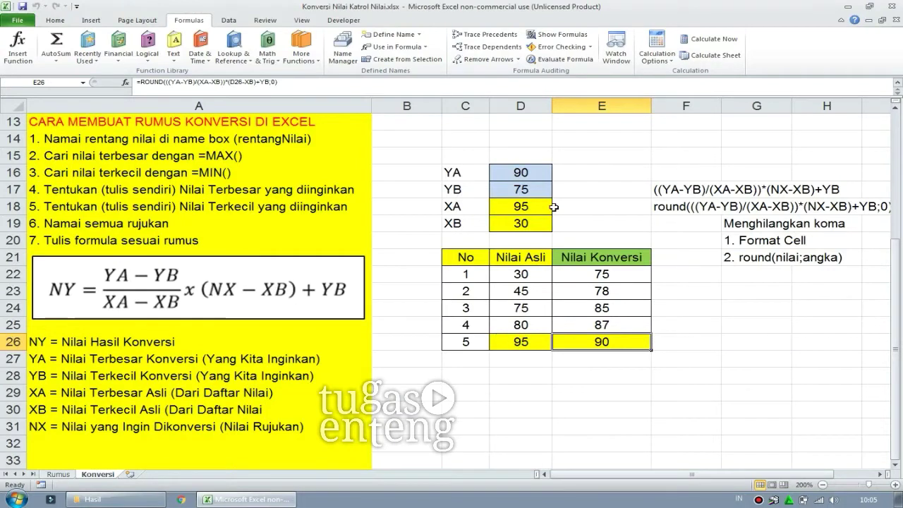
{"action": "left_click", "coordinate": [525, 171]}
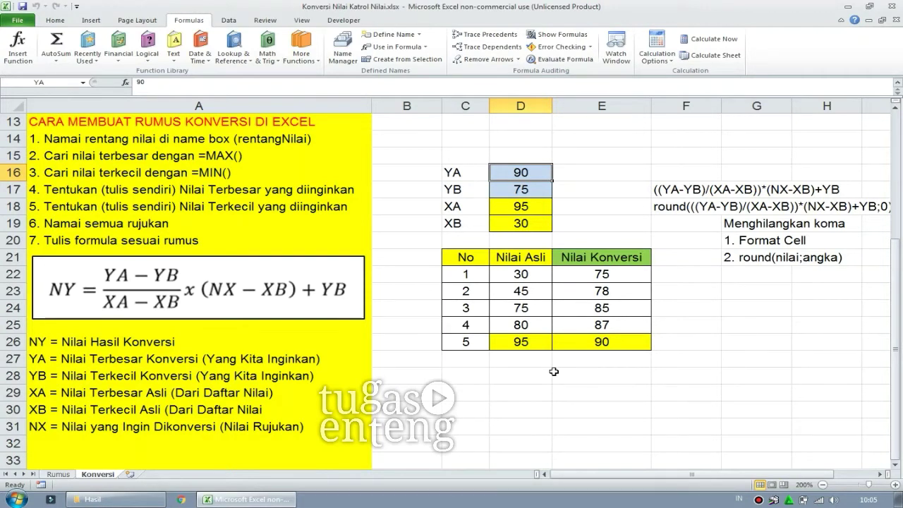
{"action": "left_click", "coordinate": [614, 376]}
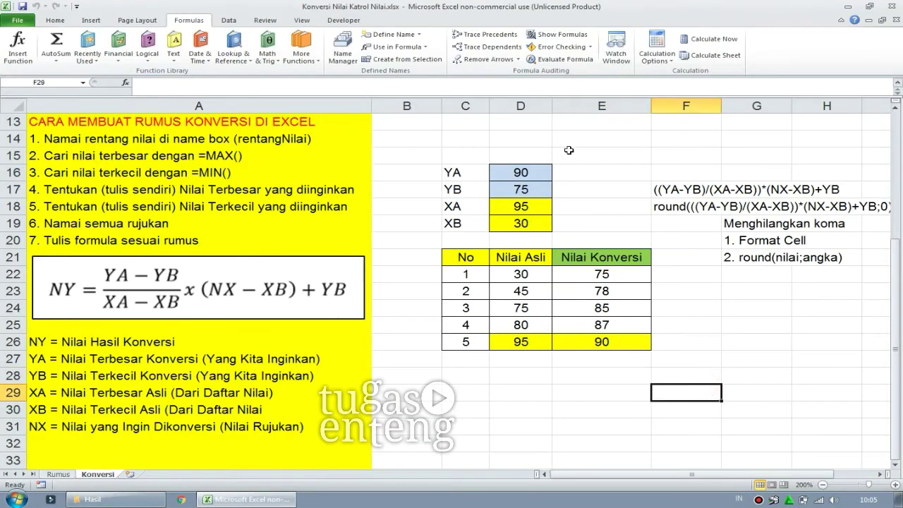
Step: Narrow column E slightly and insert two blank columns before Nilai Konversi
{"action": "left_click", "coordinate": [601, 105]}
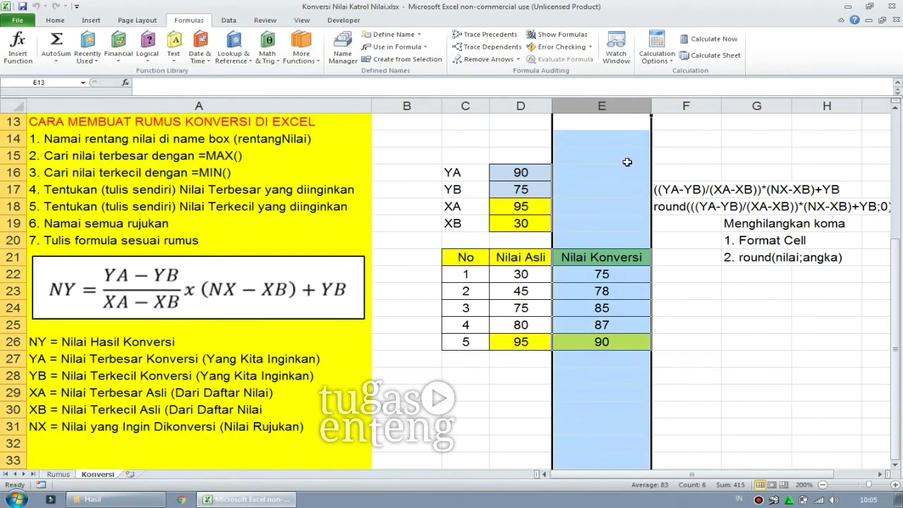
{"action": "left_click", "coordinate": [663, 259]}
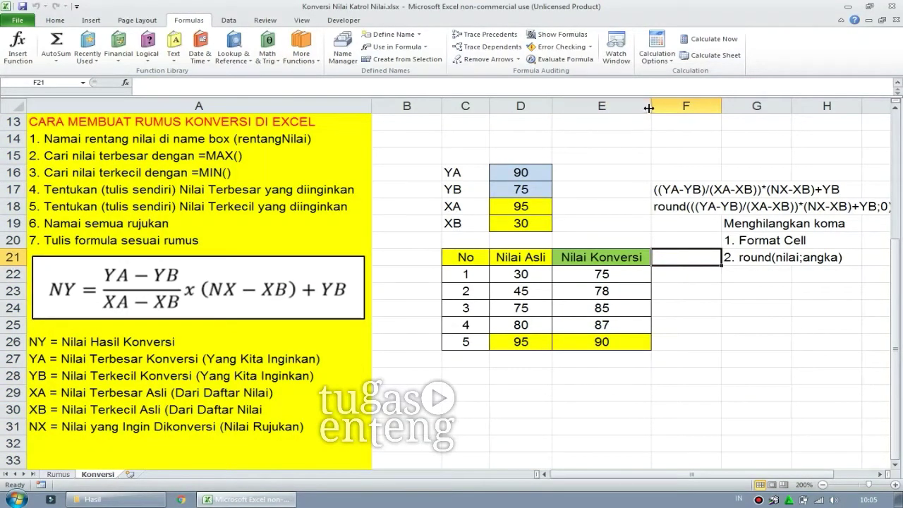
{"action": "left_click_drag", "start_coordinate": [650, 107], "coordinate": [641, 106]}
{"action": "left_click", "coordinate": [696, 308]}
{"action": "left_click", "coordinate": [606, 99]}
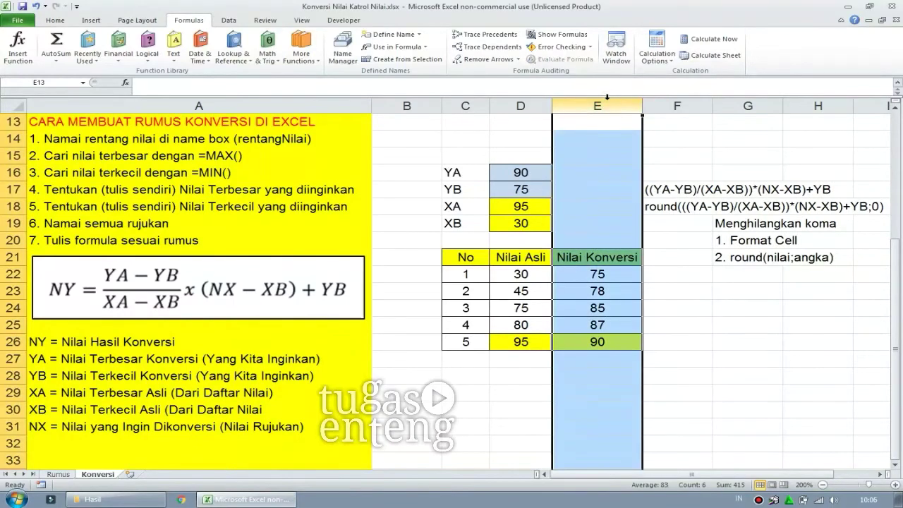
{"action": "right_click", "coordinate": [606, 99]}
{"action": "key", "text": "i"}
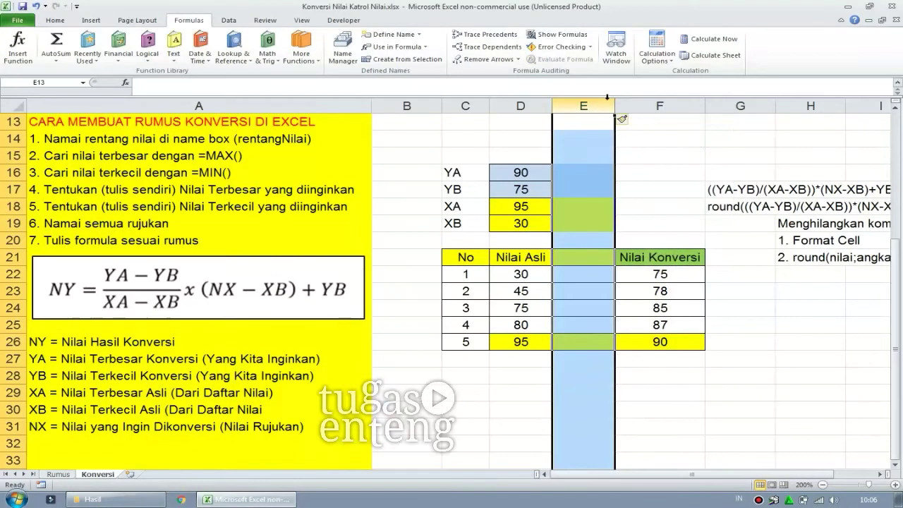
{"action": "right_click", "coordinate": [607, 99]}
{"action": "key", "text": "i"}
{"action": "left_click", "coordinate": [696, 388]}
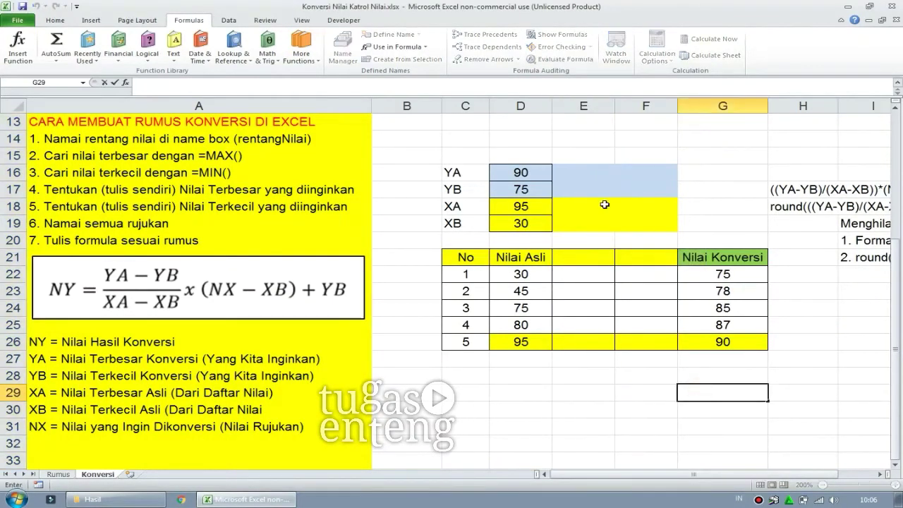
Step: Remove the fill colour from cells E16:F19
{"action": "left_click_drag", "start_coordinate": [582, 171], "coordinate": [635, 227]}
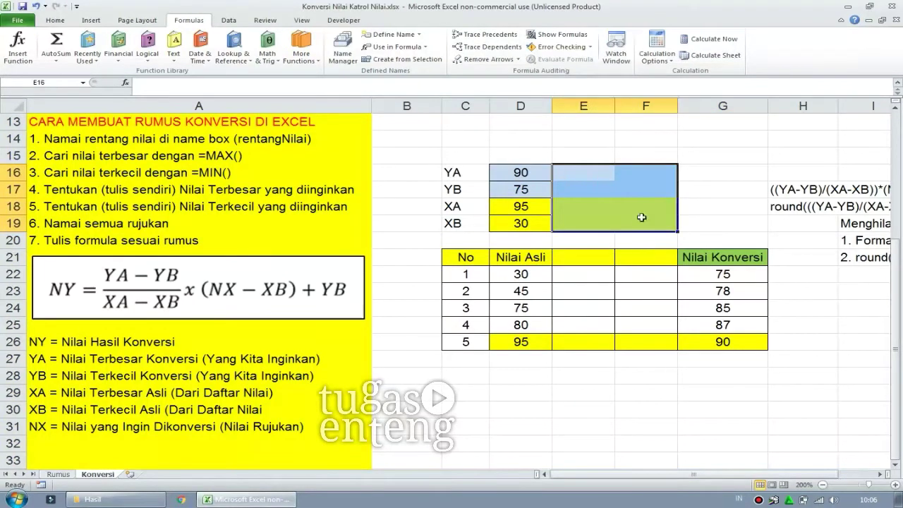
{"action": "left_click", "coordinate": [55, 20]}
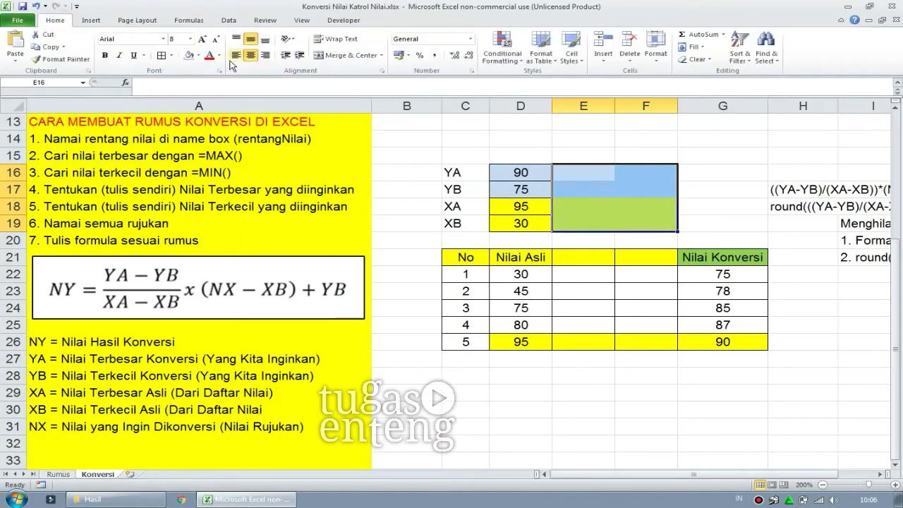
{"action": "left_click", "coordinate": [189, 55]}
{"action": "left_click", "coordinate": [619, 446]}
Step: Copy the converted values G22:G26 and paste them as values into H22
{"action": "left_click_drag", "start_coordinate": [749, 272], "coordinate": [753, 341]}
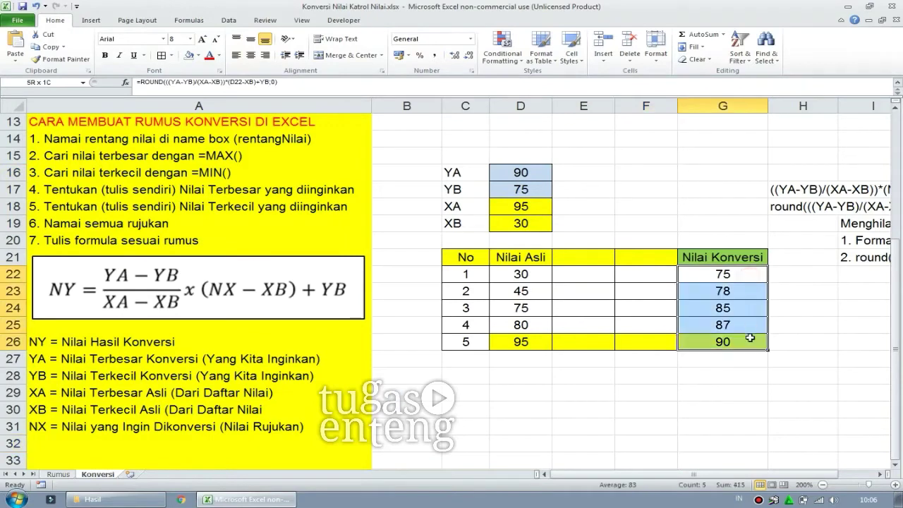
{"action": "key", "text": "ctrl+c"}
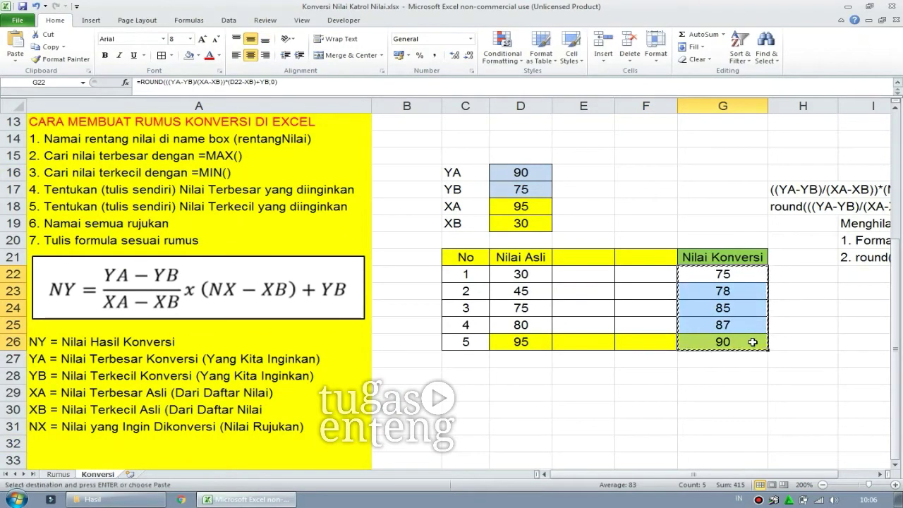
{"action": "left_click", "coordinate": [800, 275]}
{"action": "right_click", "coordinate": [800, 277]}
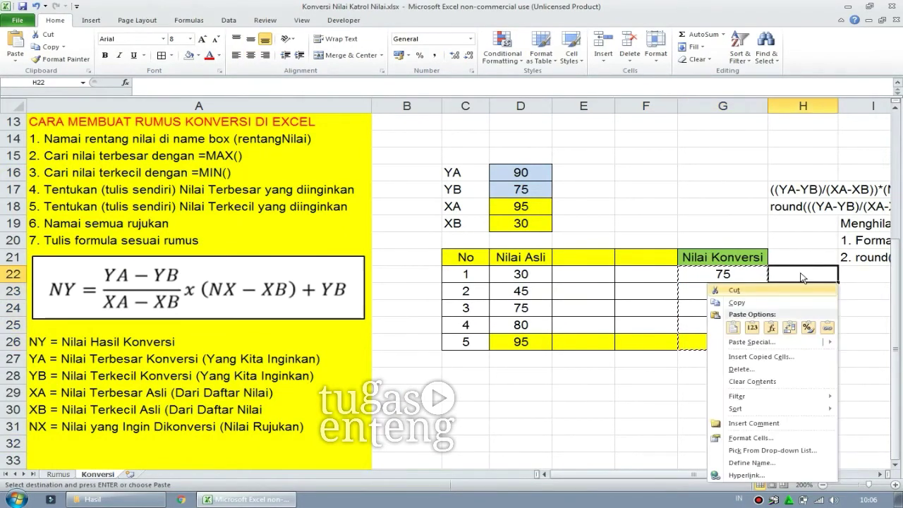
{"action": "left_click", "coordinate": [752, 327]}
Step: Clear the original Nilai Konversi values and remove the yellow fill from E26:G26
{"action": "mouse_move", "coordinate": [740, 341]}
{"action": "left_mouse_down"}
{"action": "mouse_move", "coordinate": [685, 284]}
{"action": "mouse_move", "coordinate": [581, 283]}
{"action": "left_mouse_up"}
{"action": "key", "text": "Delete"}
{"action": "left_click", "coordinate": [716, 423]}
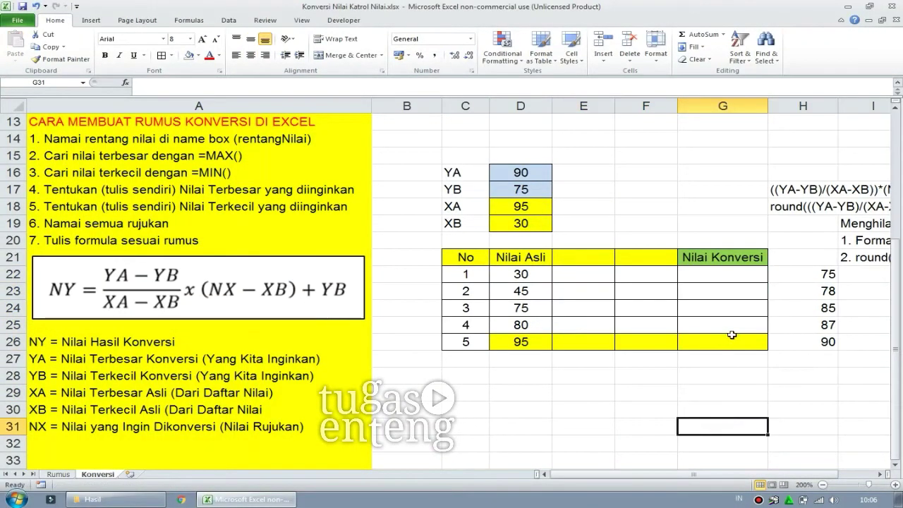
{"action": "left_click_drag", "start_coordinate": [733, 342], "coordinate": [589, 342]}
{"action": "left_click", "coordinate": [189, 56]}
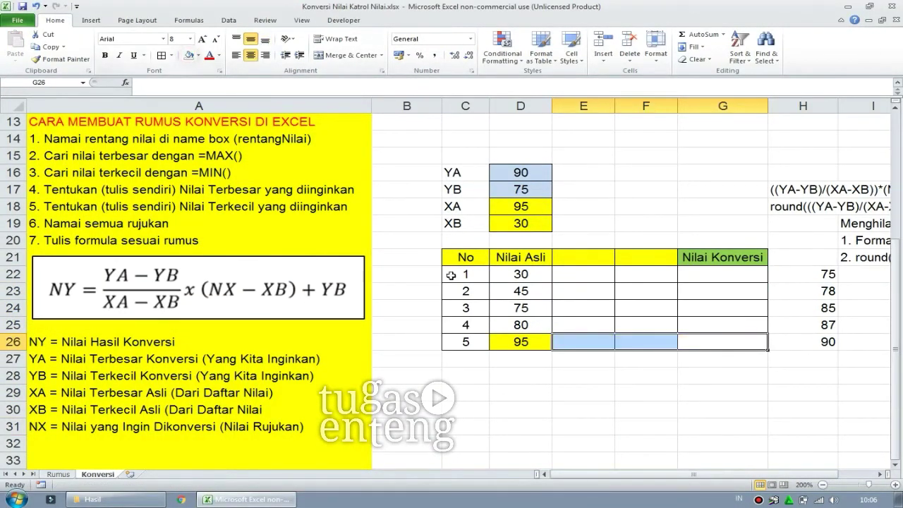
{"action": "left_click", "coordinate": [641, 425]}
Step: Make the pasted values in H22:H26 red and left-aligned
{"action": "left_click", "coordinate": [769, 395]}
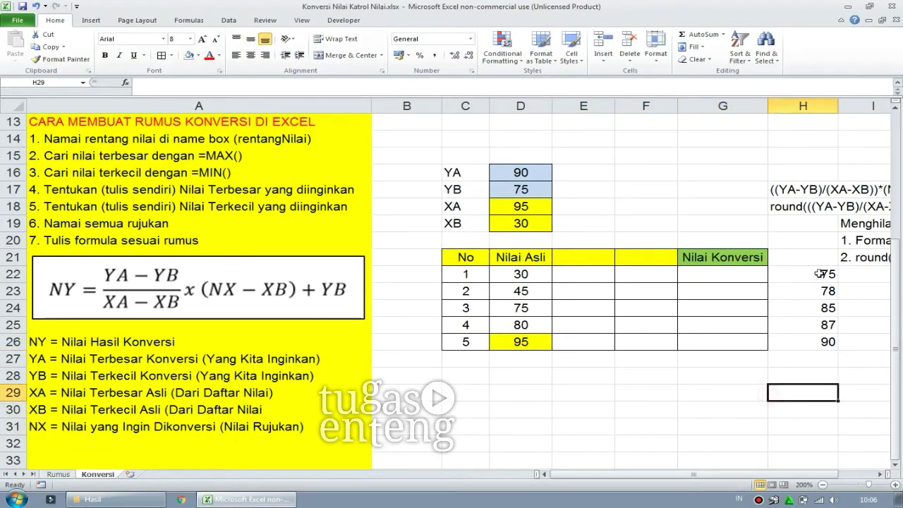
{"action": "left_click_drag", "start_coordinate": [815, 273], "coordinate": [811, 343]}
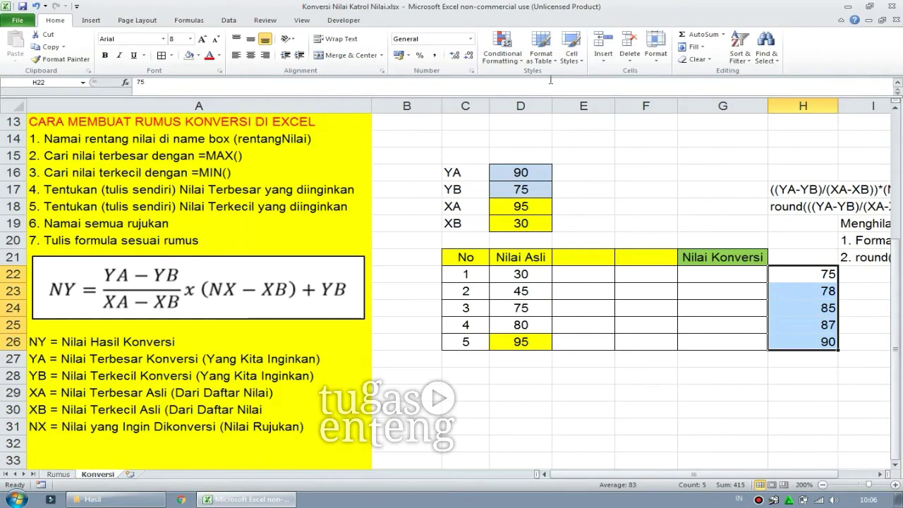
{"action": "left_click", "coordinate": [208, 55]}
{"action": "left_click", "coordinate": [237, 59]}
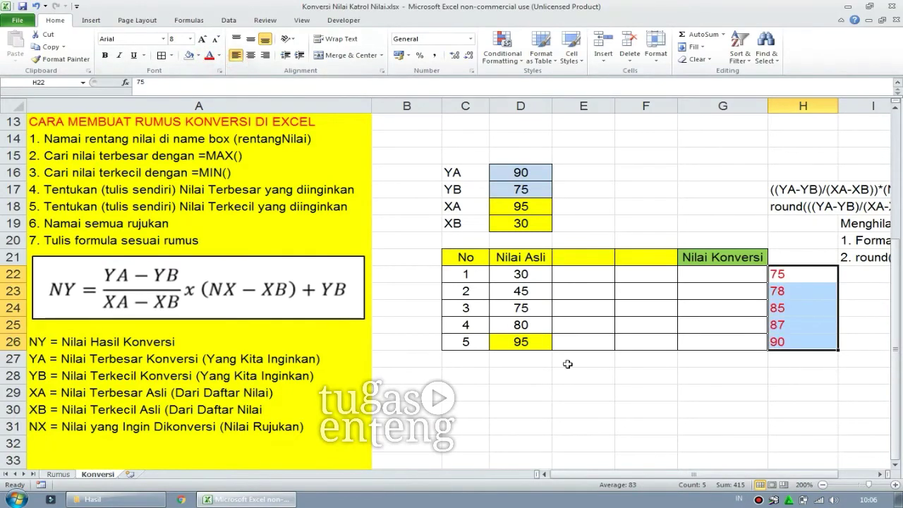
{"action": "left_click", "coordinate": [574, 374]}
{"action": "left_click", "coordinate": [596, 258]}
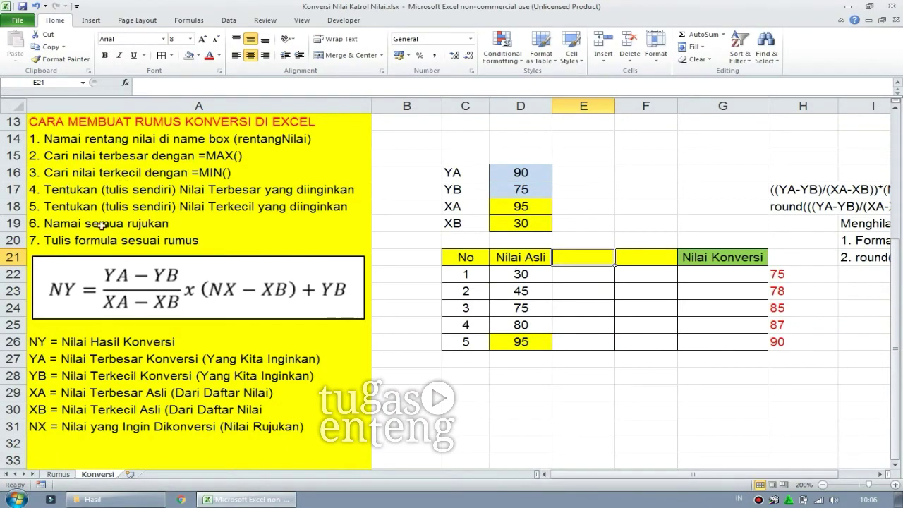
Step: Enter 'Filter' as the E21 column header, then check the empty cells E22 and E16
{"action": "left_click", "coordinate": [39, 240]}
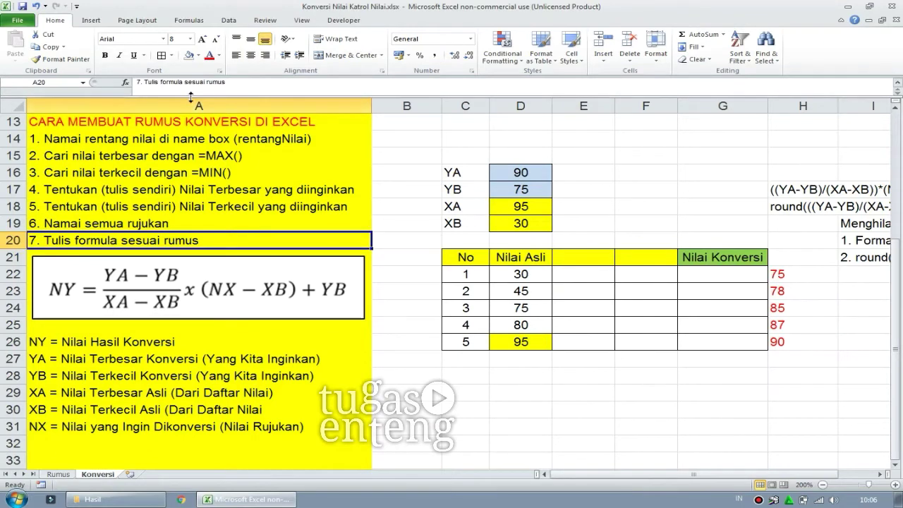
{"action": "key", "text": "F2"}
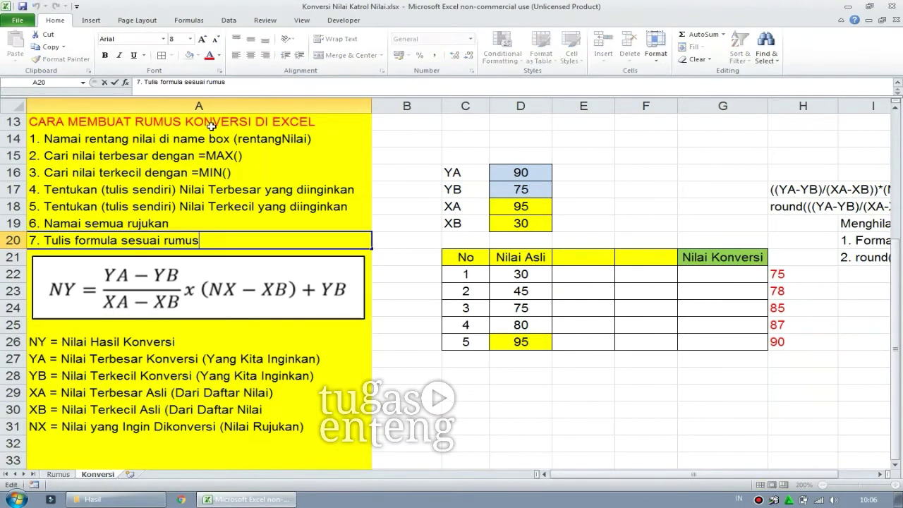
{"action": "key", "text": "ctrl+shift+Left"}
{"action": "key", "text": "ctrl+shift+Left"}
{"action": "key", "text": "ctrl+shift+Left"}
{"action": "key", "text": "ctrl+shift+Left"}
{"action": "type", "text": "Fil"}
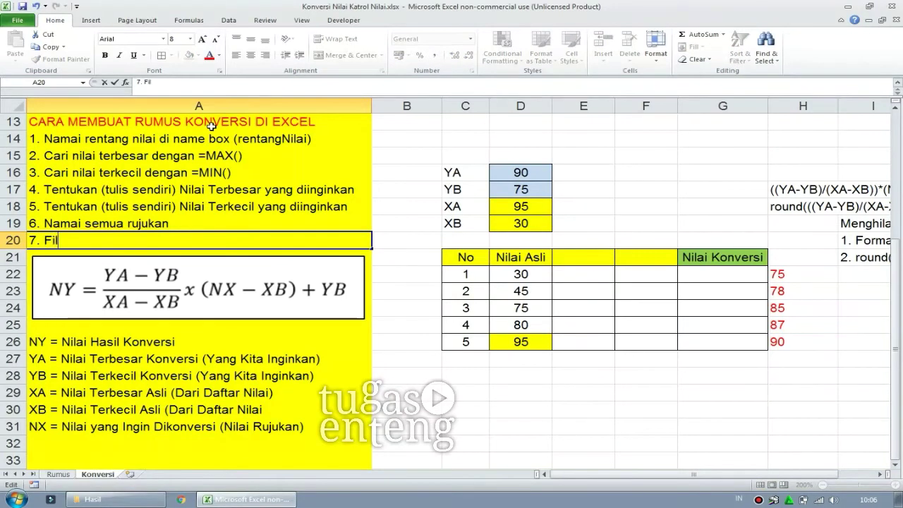
{"action": "type", "text": "ter"}
{"action": "key", "text": "Return"}
{"action": "left_click", "coordinate": [558, 411]}
{"action": "left_click", "coordinate": [582, 256]}
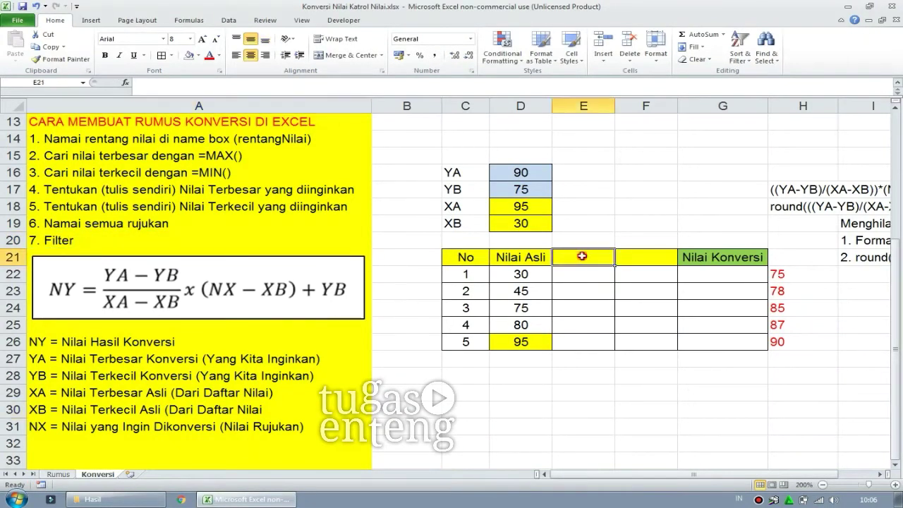
{"action": "type", "text": "Filter"}
{"action": "key", "text": "Return"}
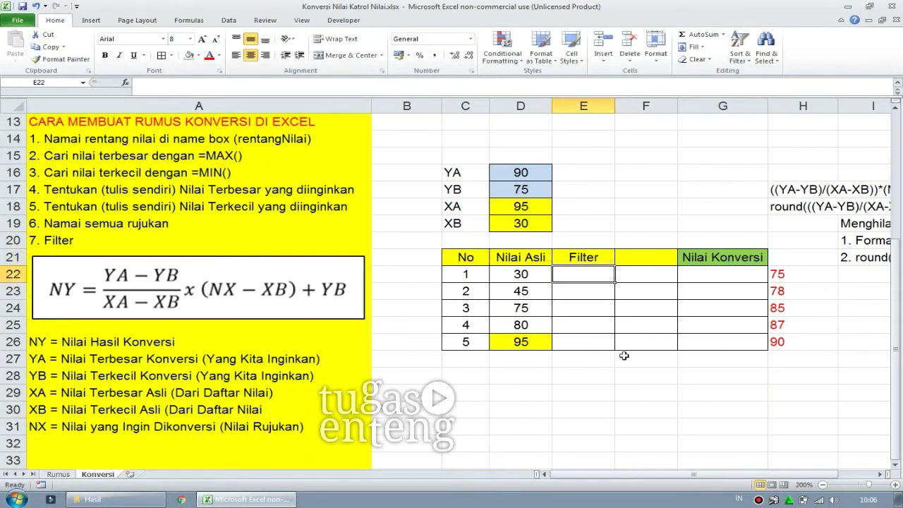
{"action": "left_click", "coordinate": [603, 258]}
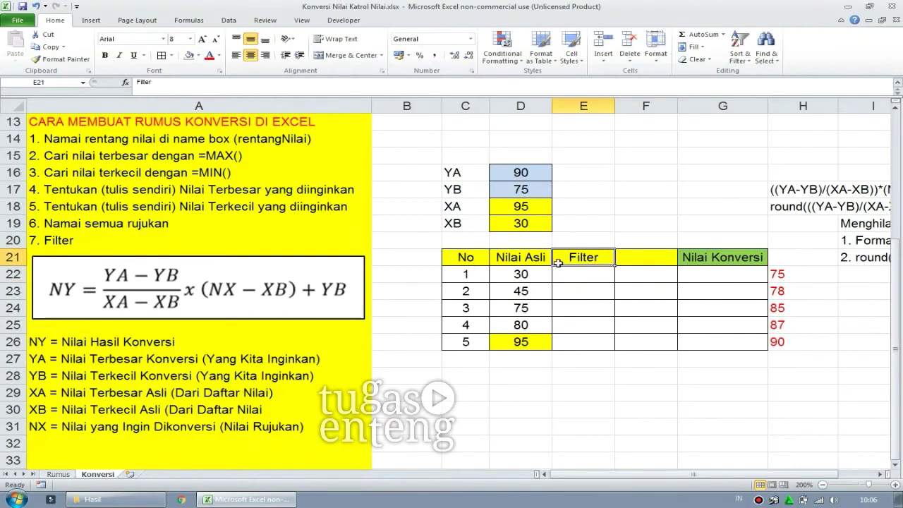
{"action": "left_click", "coordinate": [593, 403]}
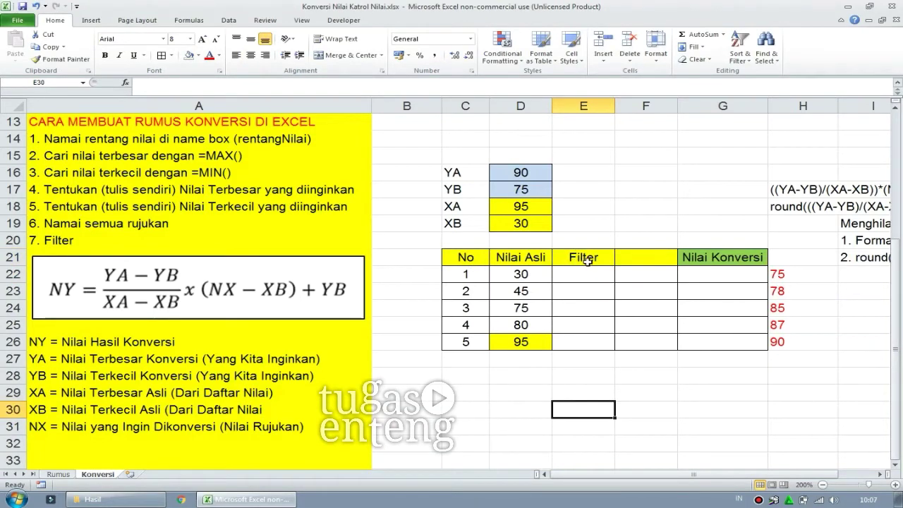
{"action": "left_click", "coordinate": [587, 276]}
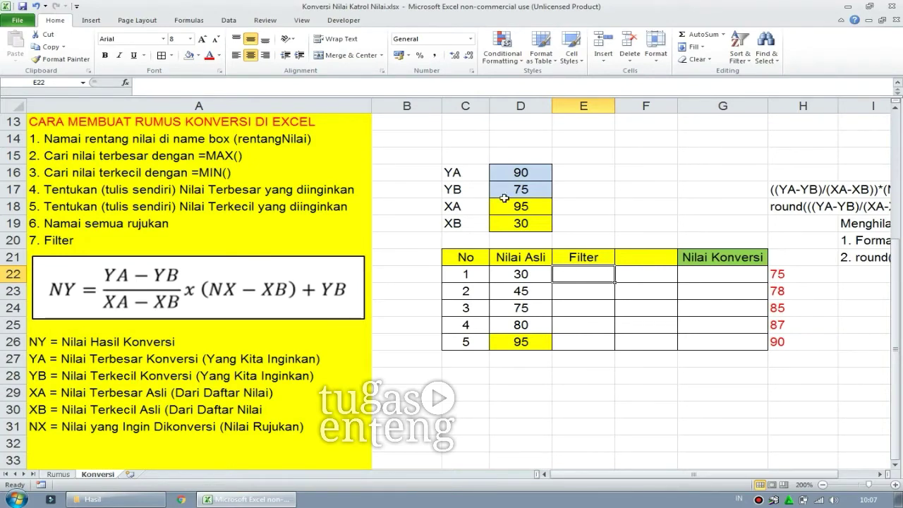
{"action": "left_click", "coordinate": [583, 171]}
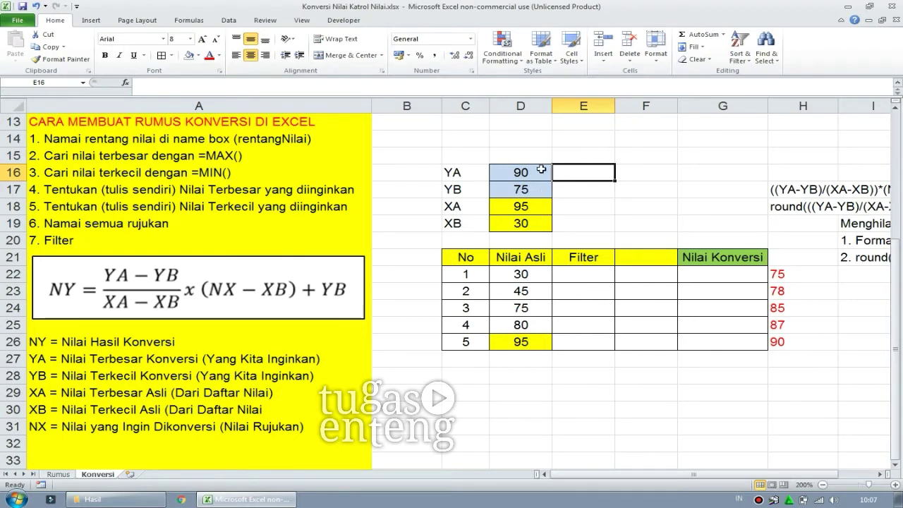
Step: Put the label Max in C14 and the value 90 in D14
{"action": "left_click", "coordinate": [520, 139]}
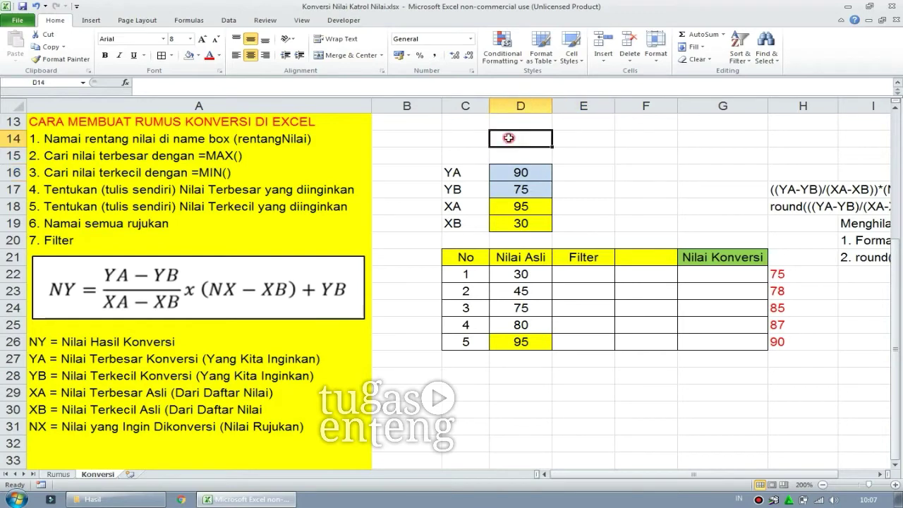
{"action": "key", "text": "Left"}
{"action": "type", "text": "M"}
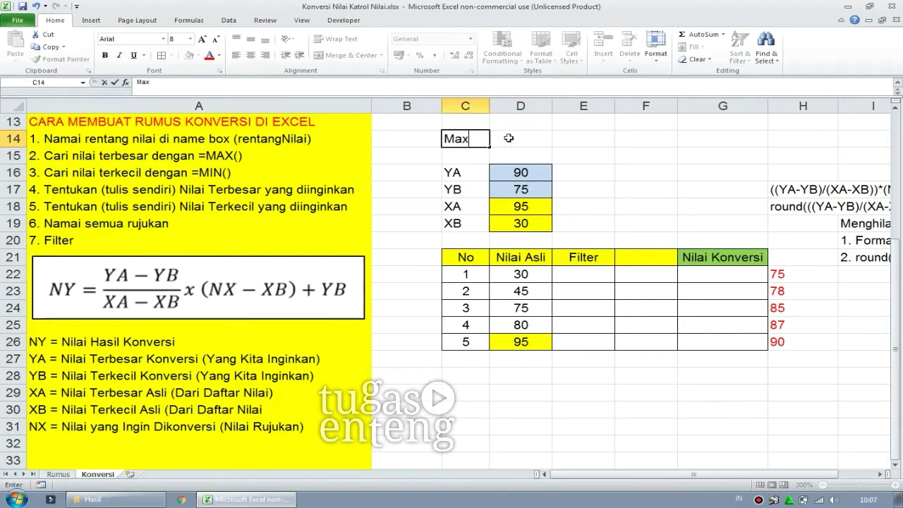
{"action": "left_click", "coordinate": [508, 138]}
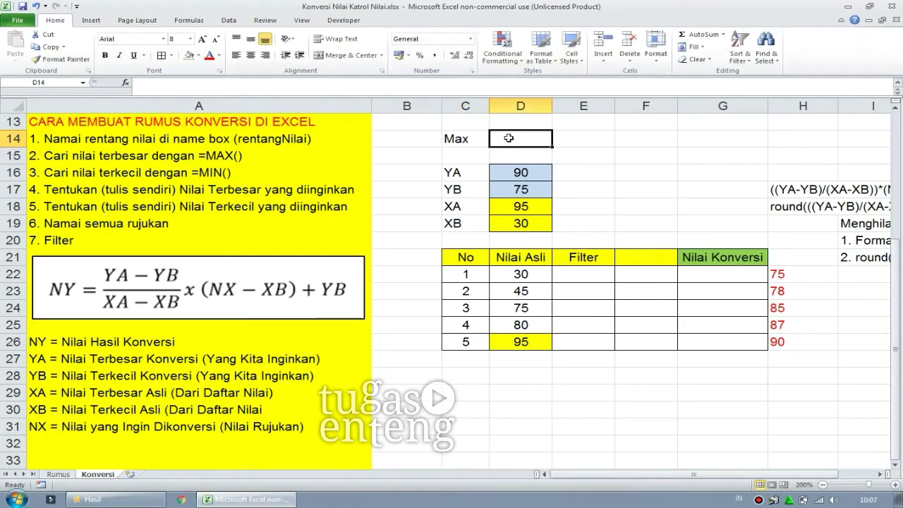
{"action": "type", "text": "90"}
{"action": "key", "text": "Tab"}
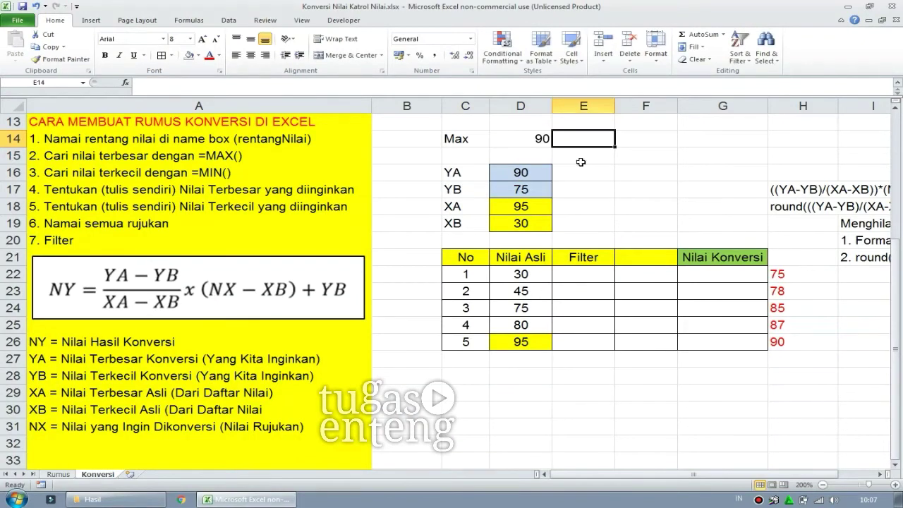
Step: Briefly edit the C14 label, then restore it to just Max
{"action": "left_click", "coordinate": [529, 138]}
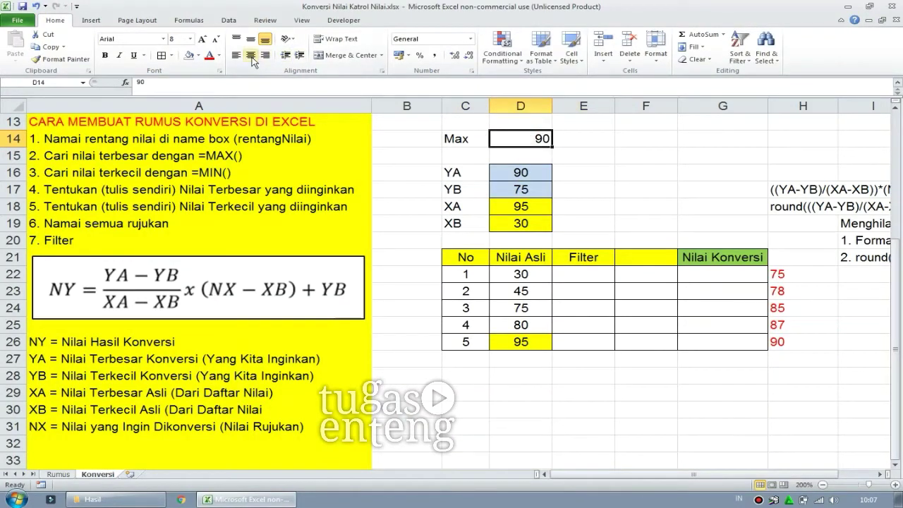
{"action": "key", "text": "Left"}
{"action": "key", "text": "F2"}
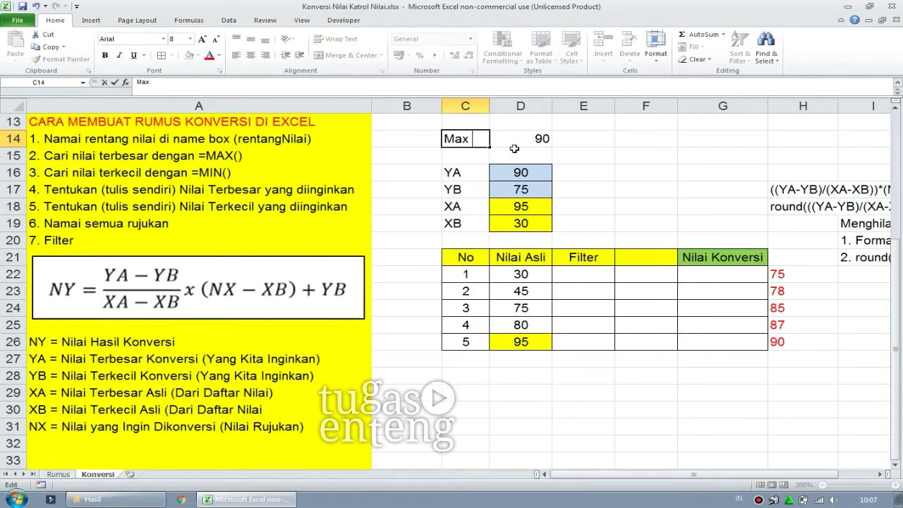
{"action": "type", "text": "<"}
{"action": "key", "text": "Return"}
{"action": "key", "text": "Up"}
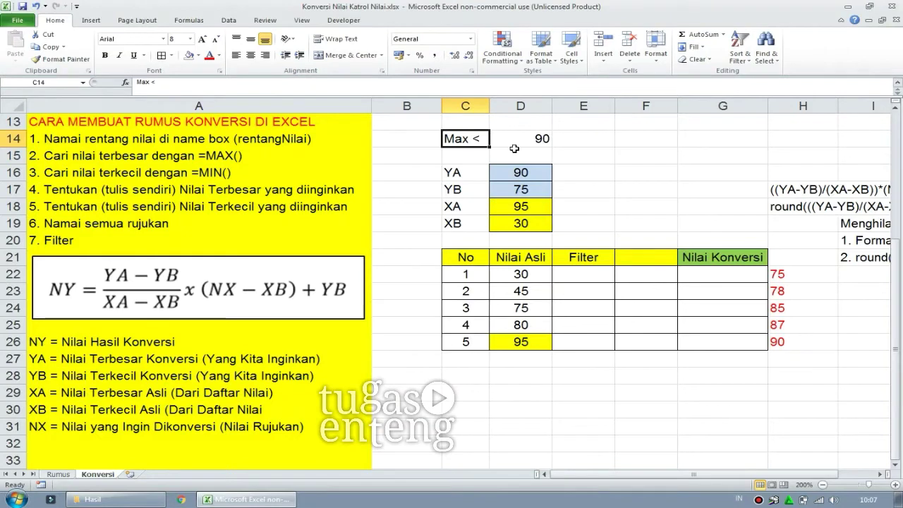
{"action": "key", "text": "F2"}
{"action": "key", "text": "Return"}
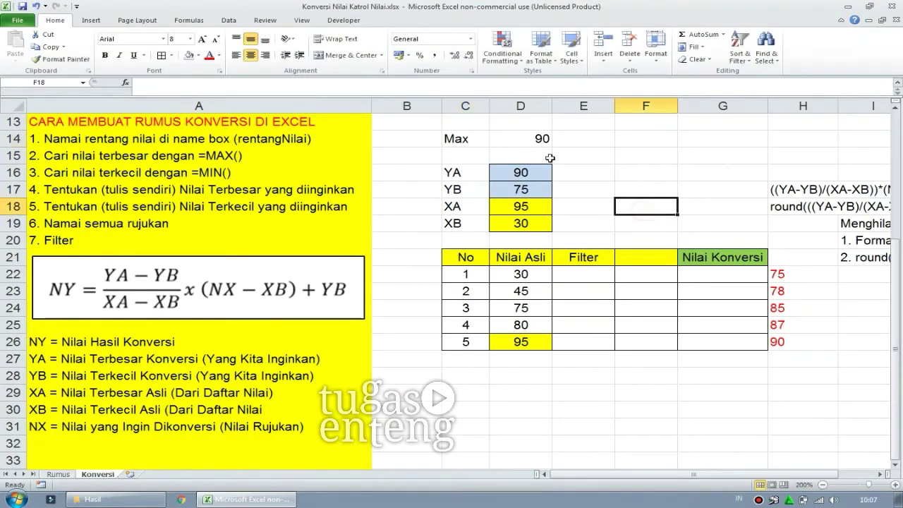
Step: Center the 90 in D14, add a border around it, and color it red
{"action": "left_click", "coordinate": [521, 140]}
{"action": "left_click", "coordinate": [252, 55]}
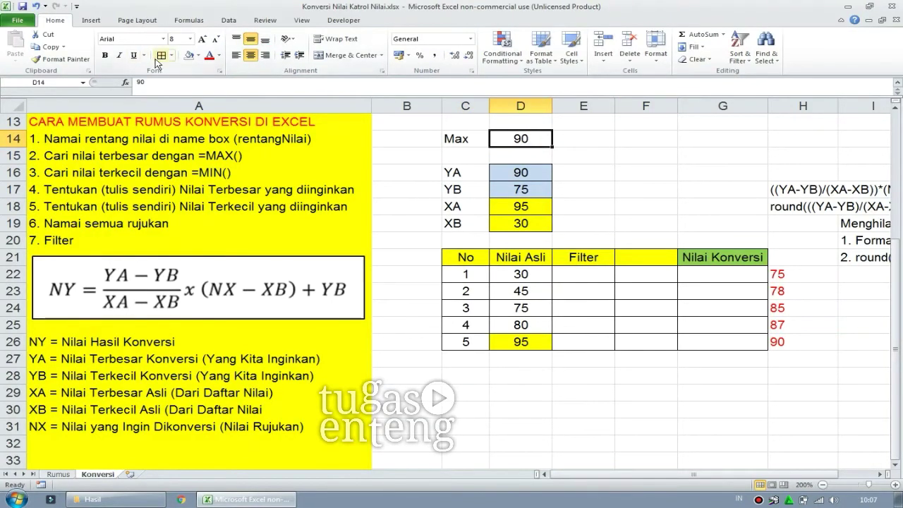
{"action": "left_click", "coordinate": [653, 185]}
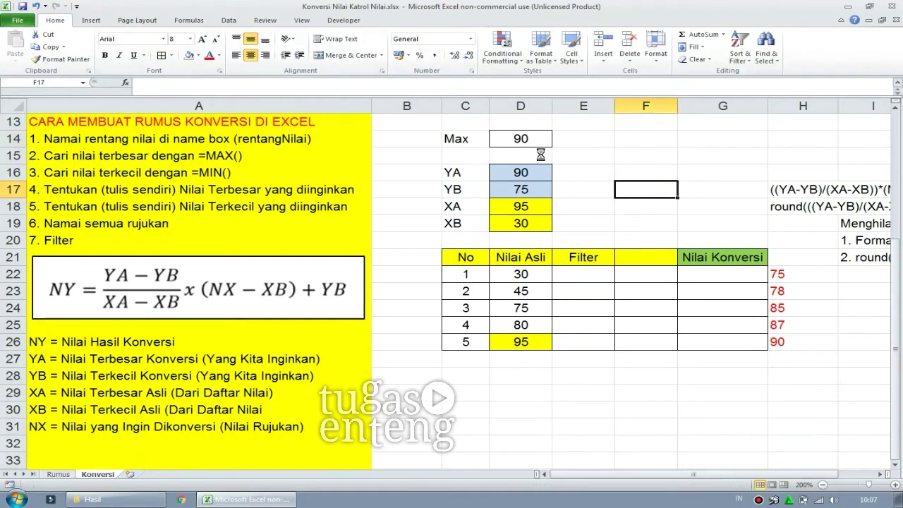
{"action": "left_click", "coordinate": [470, 139]}
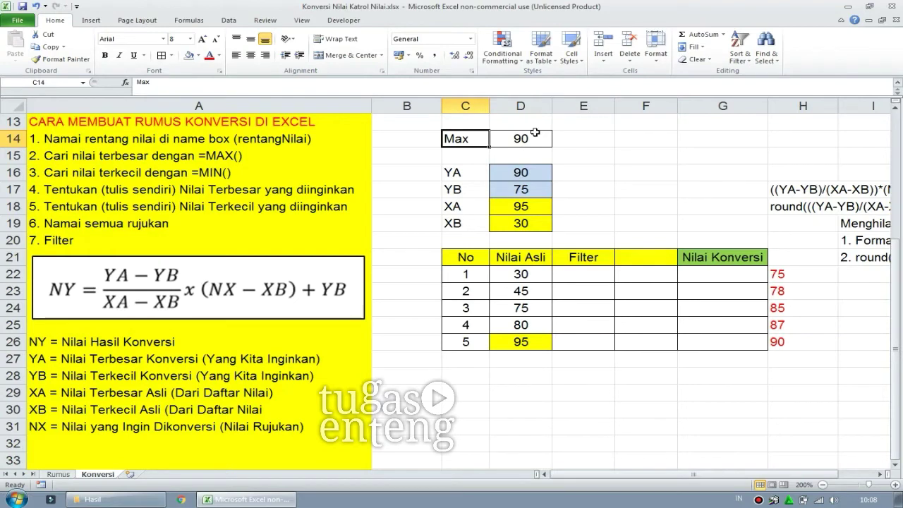
{"action": "left_click", "coordinate": [604, 133]}
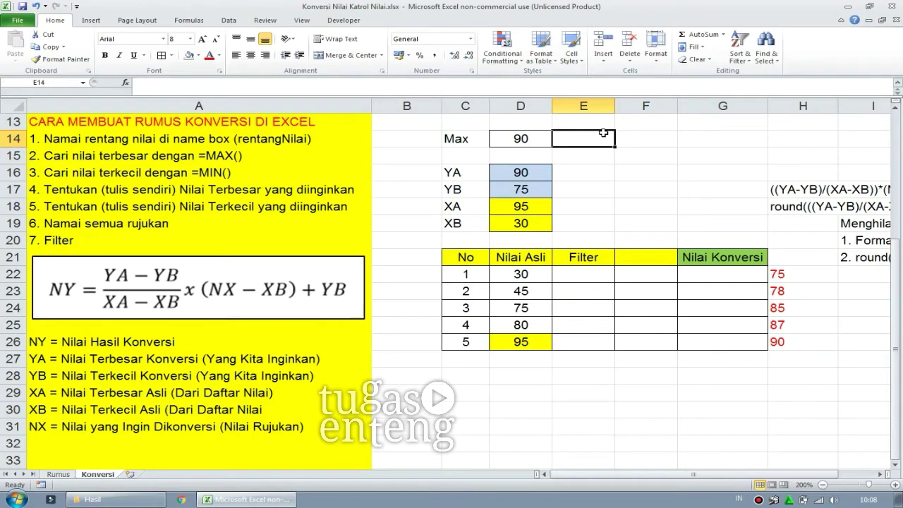
{"action": "left_click", "coordinate": [536, 139]}
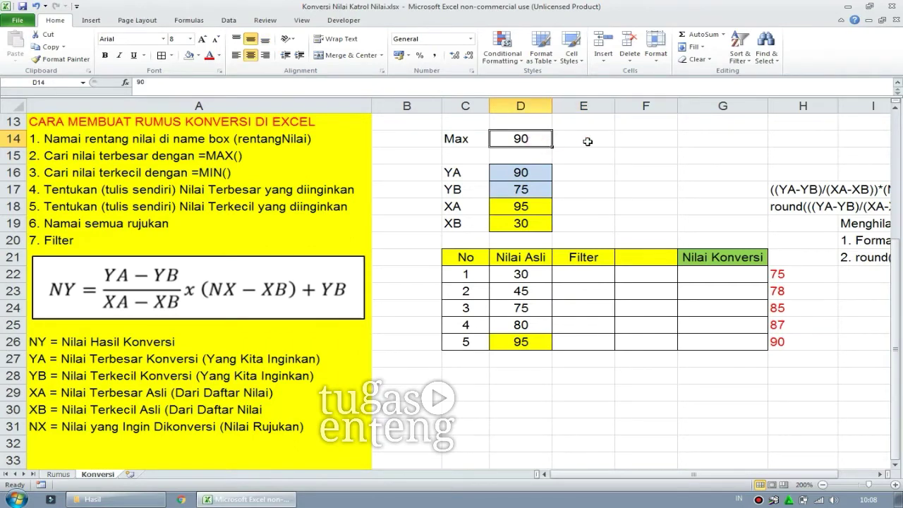
{"action": "left_click", "coordinate": [209, 54]}
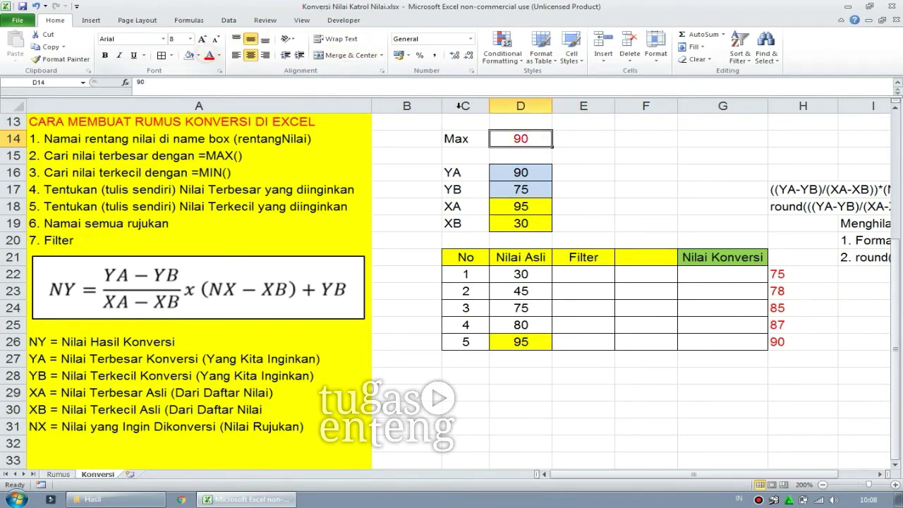
{"action": "left_click", "coordinate": [661, 203]}
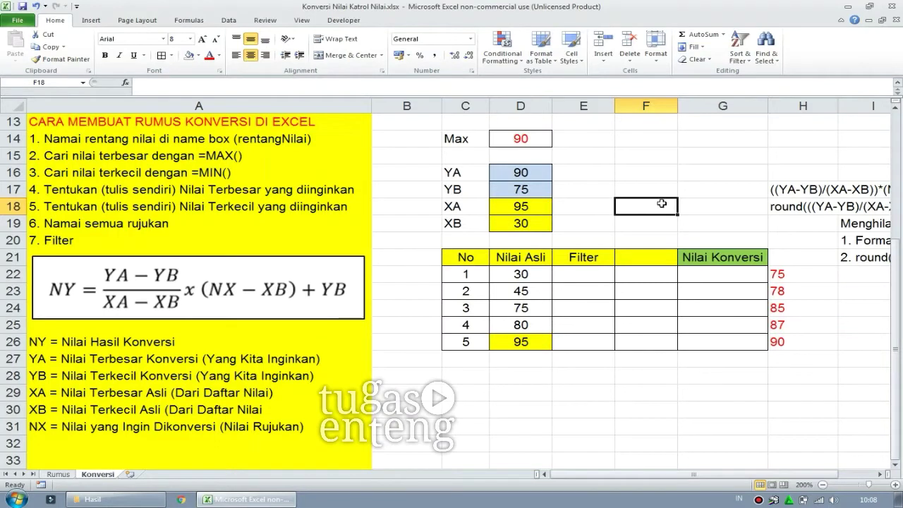
Step: Cancel a trial if( formula in E14, leaving it empty, and start naming D14 in the Name Box
{"action": "left_click", "coordinate": [585, 276]}
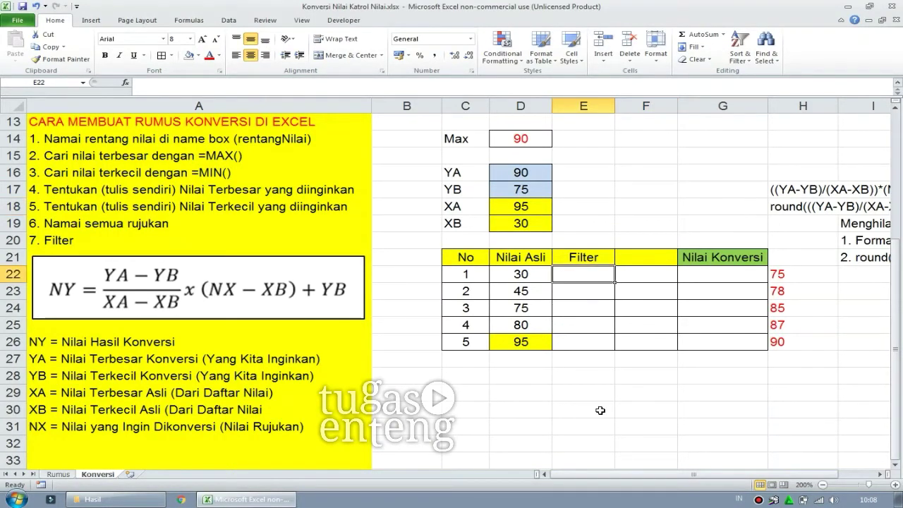
{"action": "left_click", "coordinate": [602, 141]}
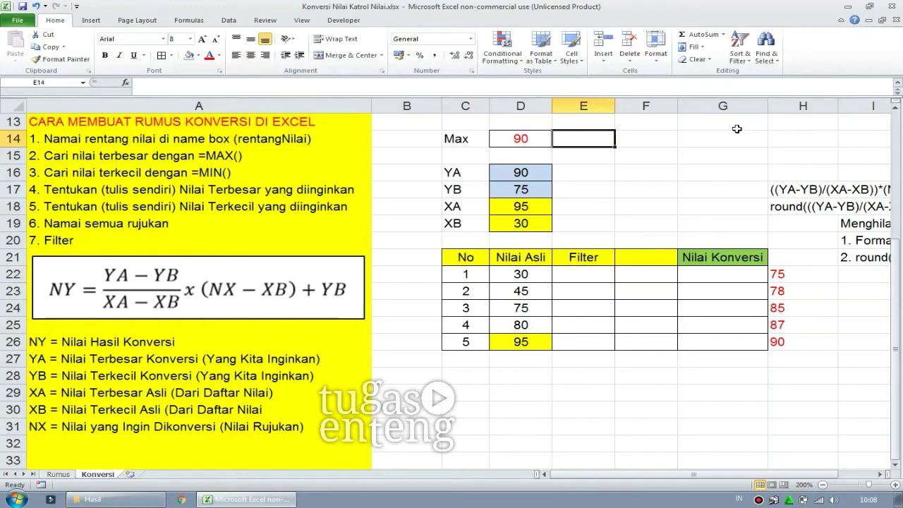
{"action": "type", "text": "if"}
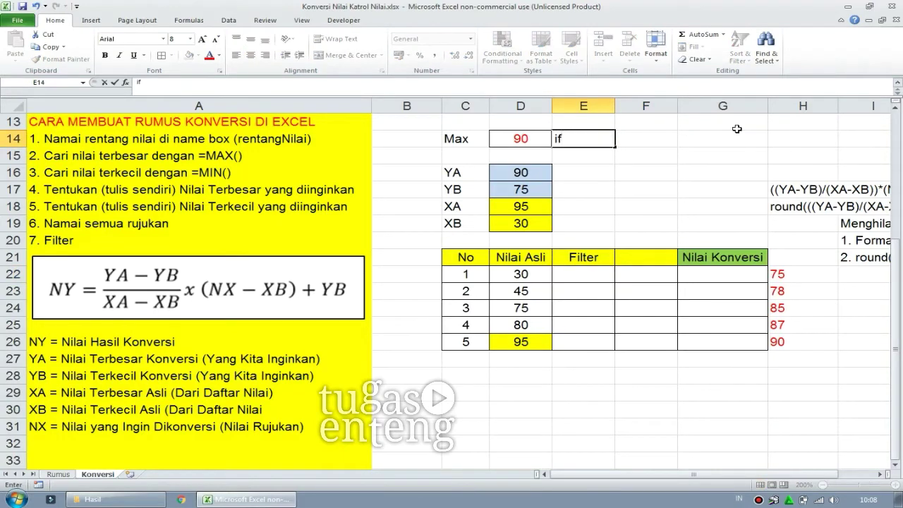
{"action": "type", "text": "(NX<"}
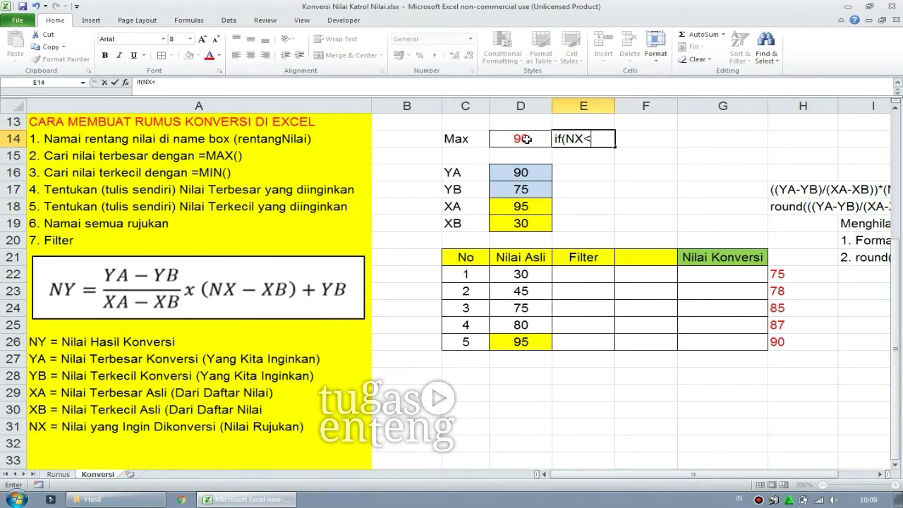
{"action": "key", "text": "Escape"}
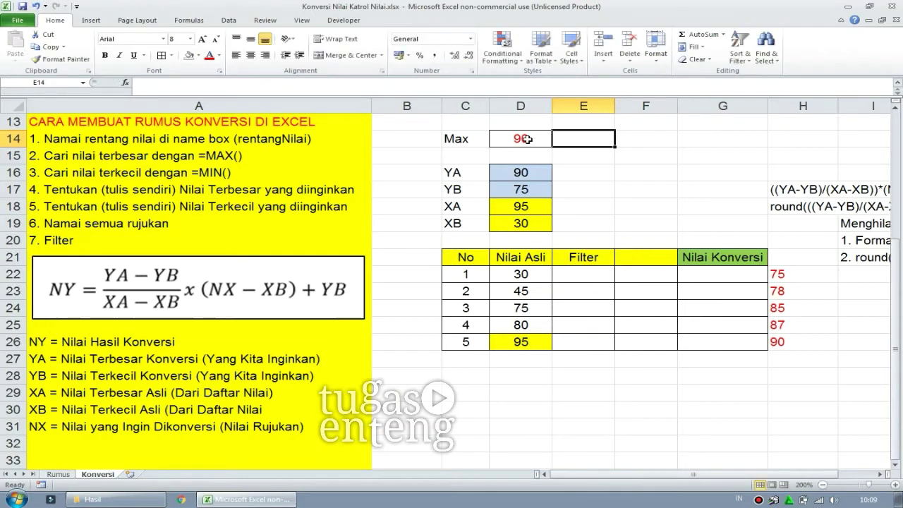
{"action": "left_click", "coordinate": [528, 139]}
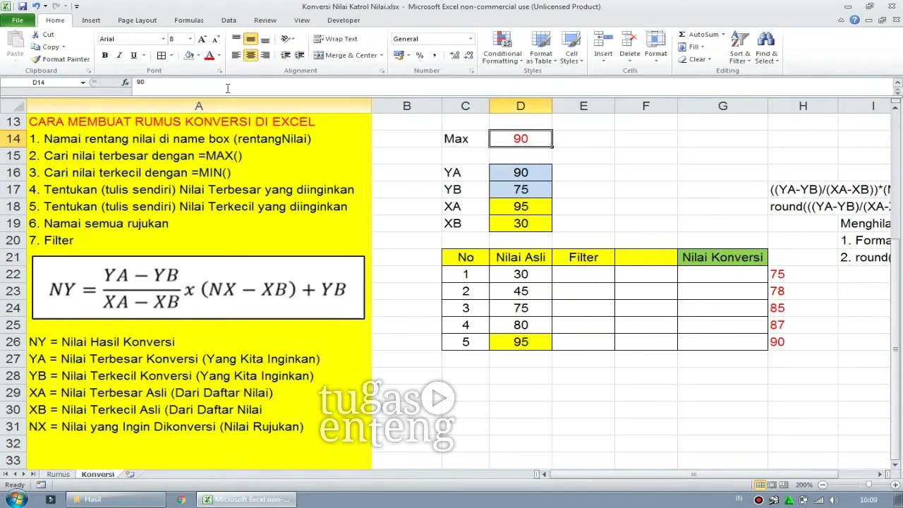
{"action": "left_click", "coordinate": [49, 83]}
{"action": "type", "text": "maksi"}
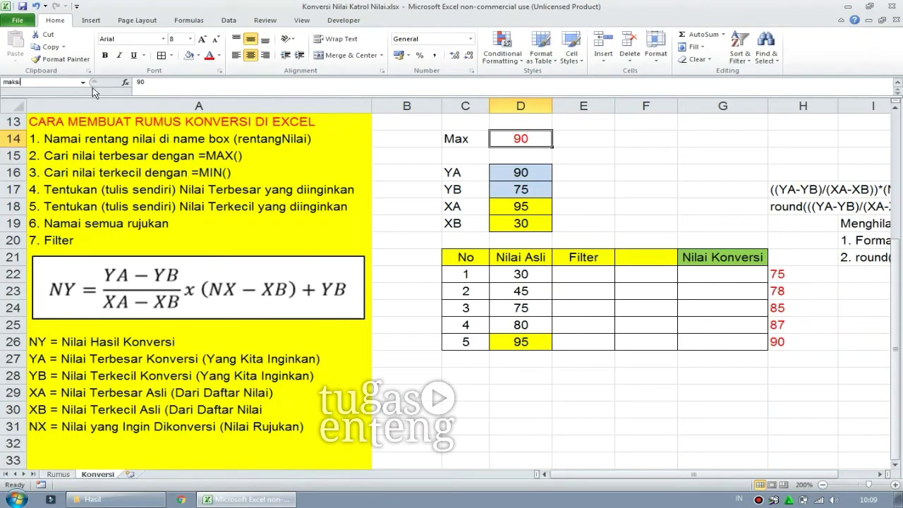
Step: Name cell D14 'maksimal'
{"action": "type", "text": "mal"}
{"action": "key", "text": "Return"}
{"action": "left_click", "coordinate": [646, 189]}
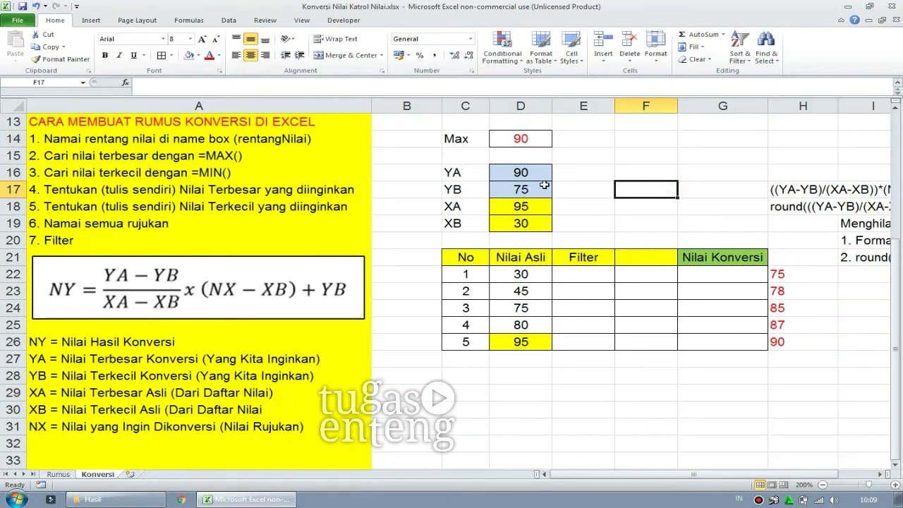
Step: Type the plain-text note if(NX<maksimal;NX;"") into E14
{"action": "left_click", "coordinate": [563, 171]}
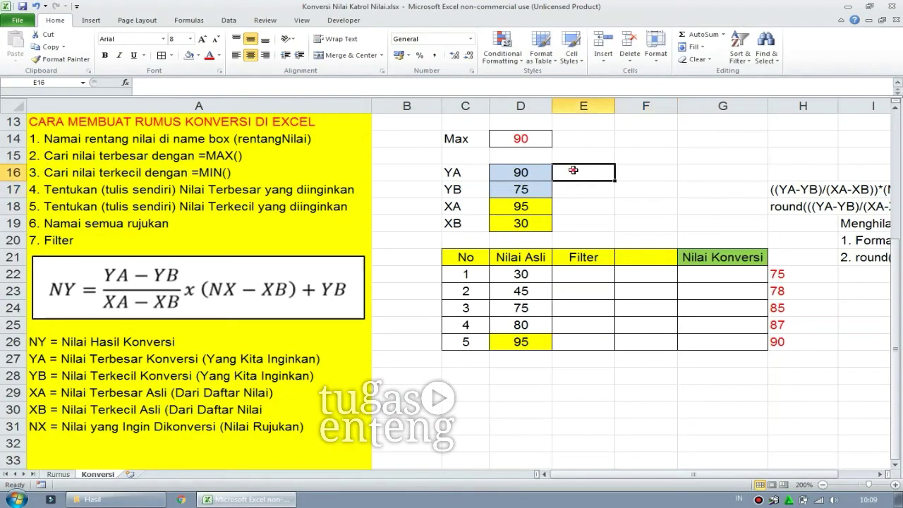
{"action": "left_click", "coordinate": [600, 137]}
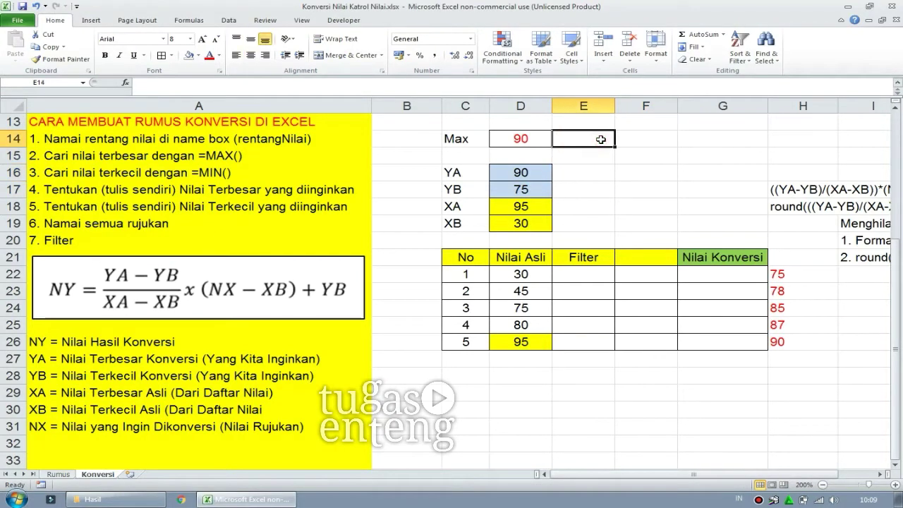
{"action": "type", "text": "if("}
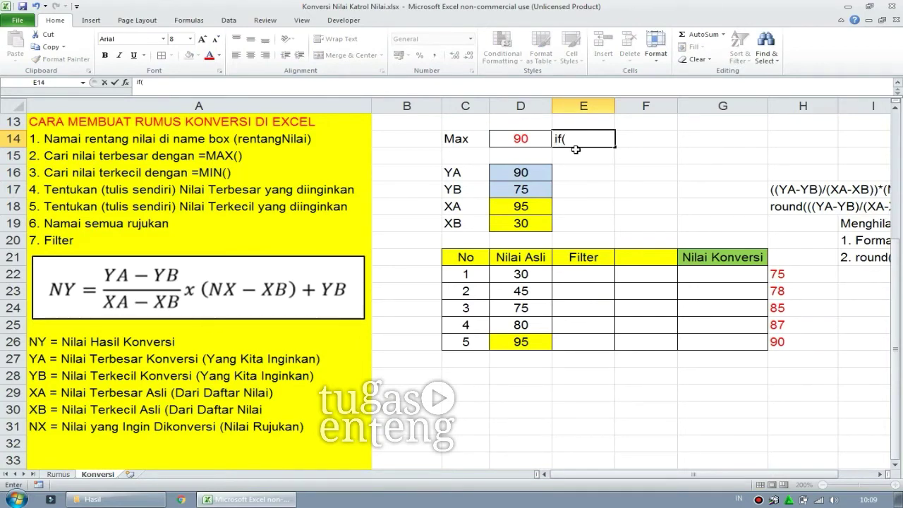
{"action": "type", "text": "NX"}
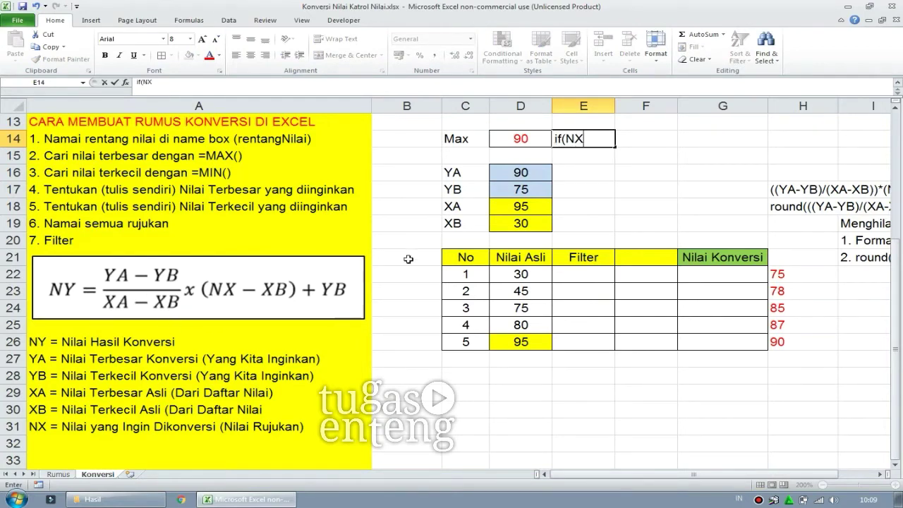
{"action": "type", "text": "<"}
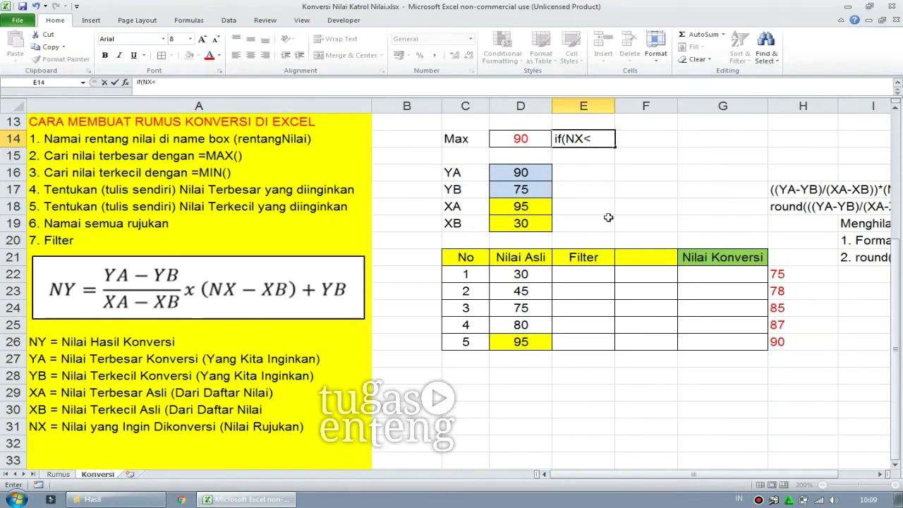
{"action": "type", "text": "n"}
{"action": "key", "text": "BackSpace"}
{"action": "key", "text": "BackSpace"}
{"action": "type", "text": "maks"}
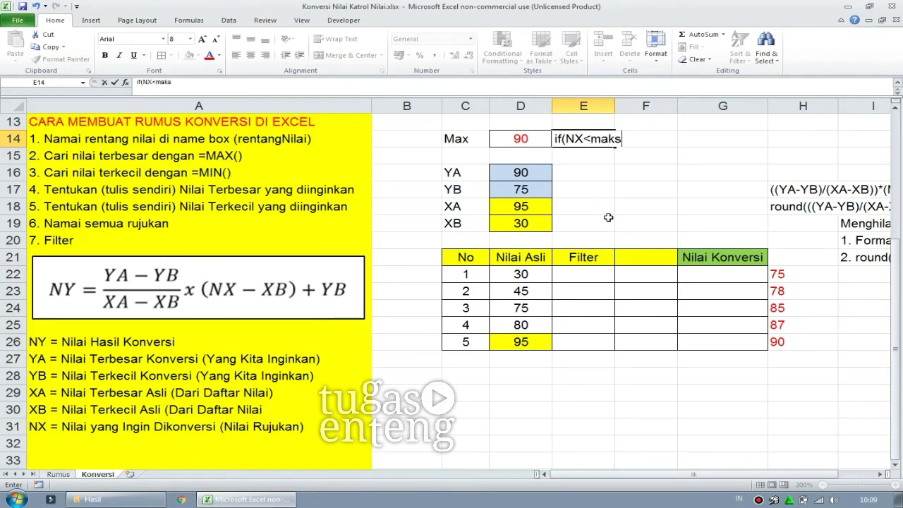
{"action": "type", "text": "imal"}
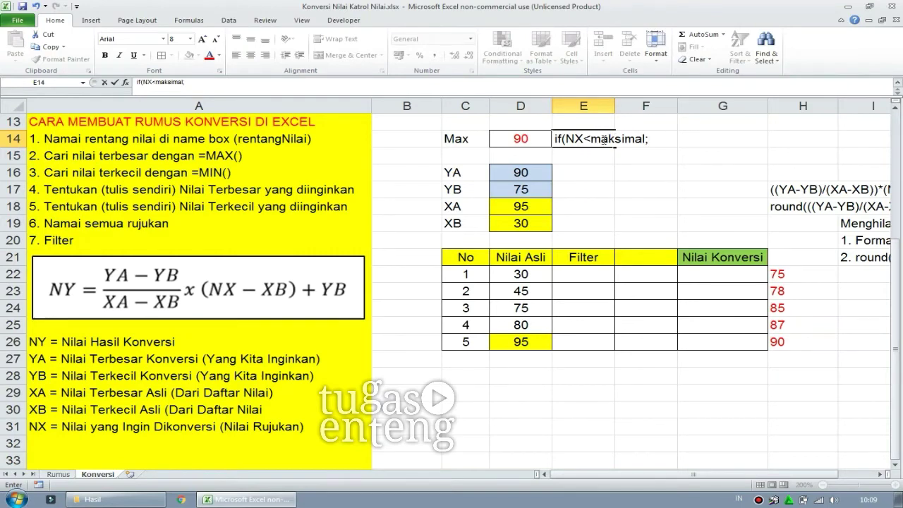
{"action": "type", "text": "NX"}
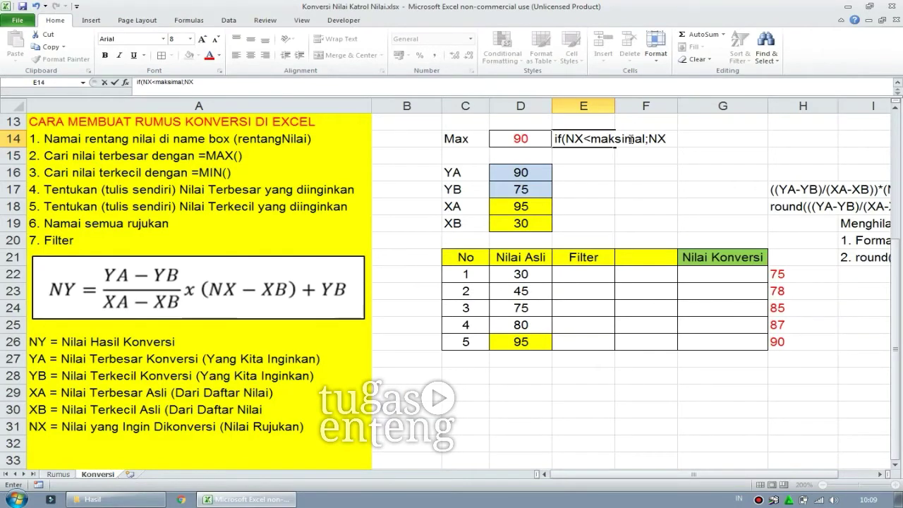
{"action": "type", "text": ";\""}
{"action": "type", "text": "\""}
{"action": "type", "text": ")"}
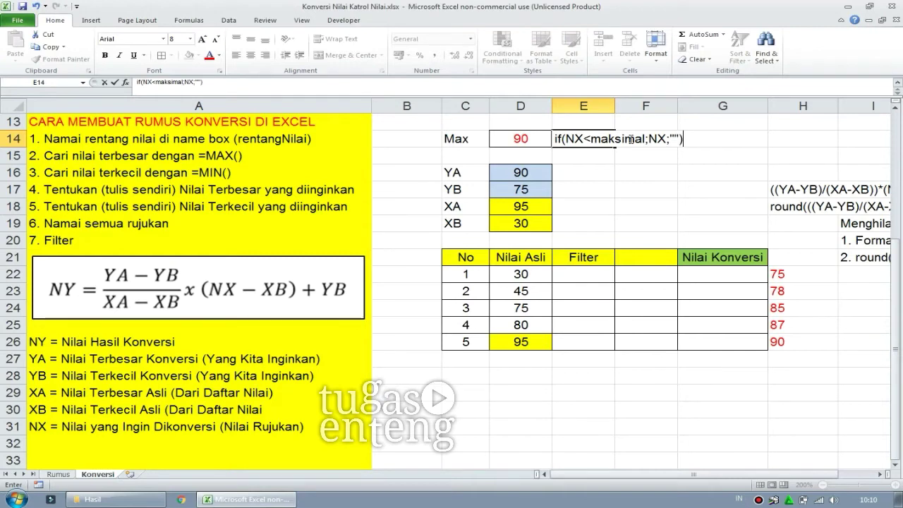
{"action": "key", "text": "Return"}
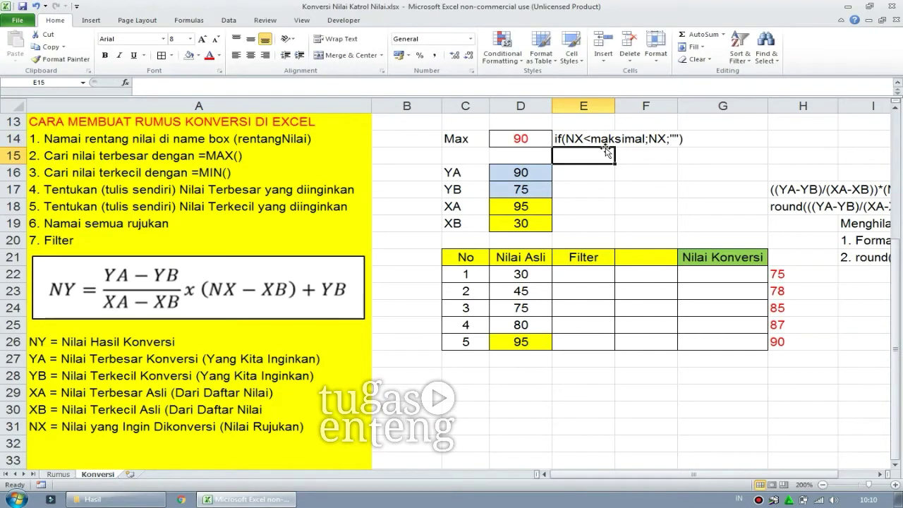
{"action": "left_click", "coordinate": [594, 141]}
Step: Paste the E14 IF note into Filter cell E22 behind an equals sign
{"action": "left_click", "coordinate": [576, 275]}
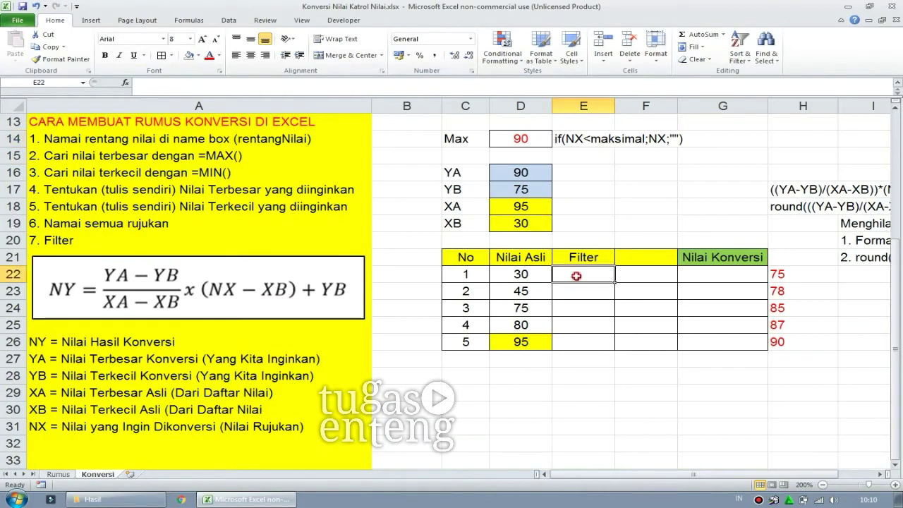
{"action": "type", "text": "="}
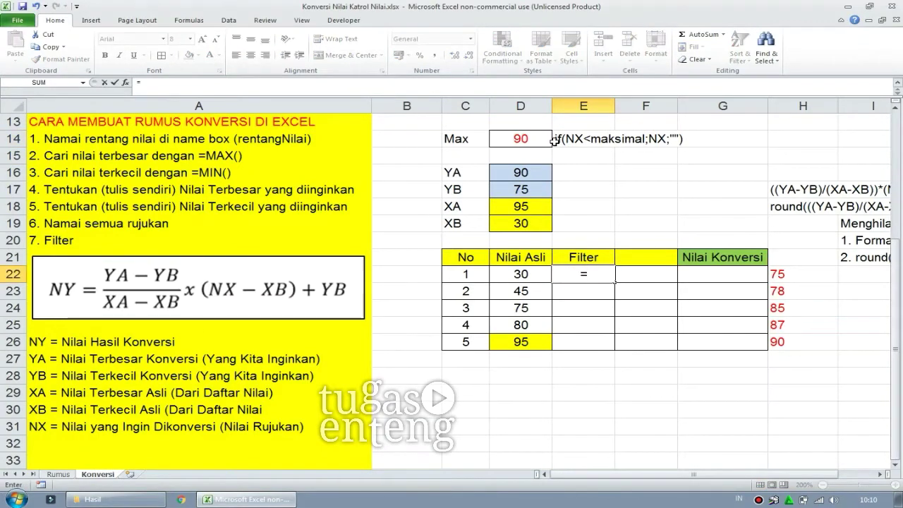
{"action": "left_click", "coordinate": [556, 141]}
{"action": "key", "text": "Escape"}
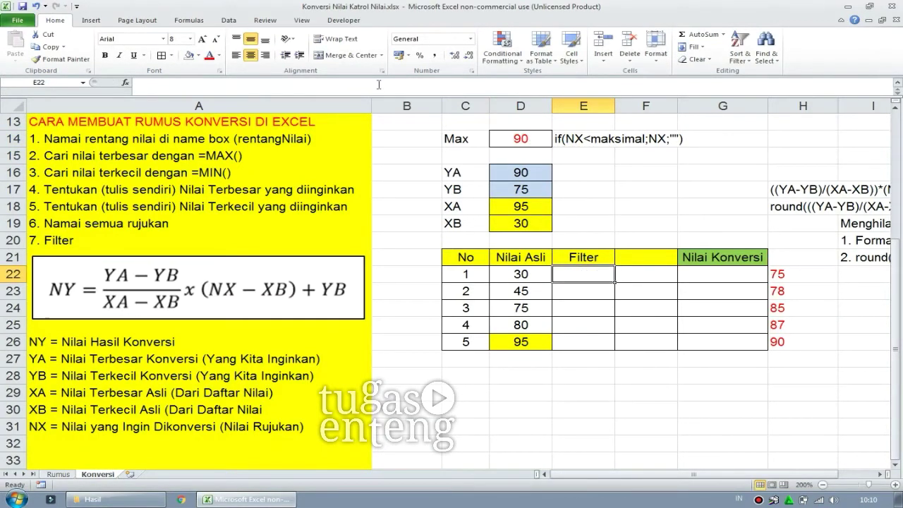
{"action": "left_click", "coordinate": [554, 137]}
{"action": "double_click", "coordinate": [554, 137]}
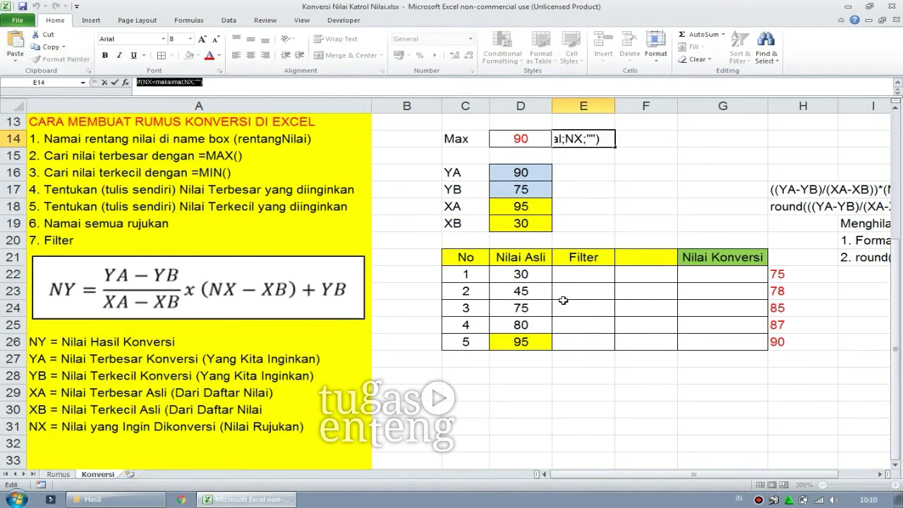
{"action": "left_click", "coordinate": [581, 275]}
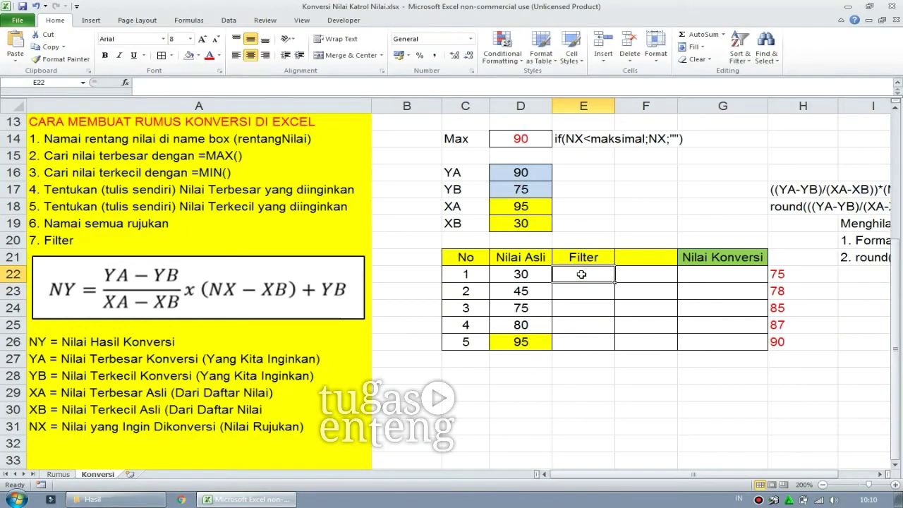
{"action": "type", "text": "="}
{"action": "key", "text": "ctrl+v"}
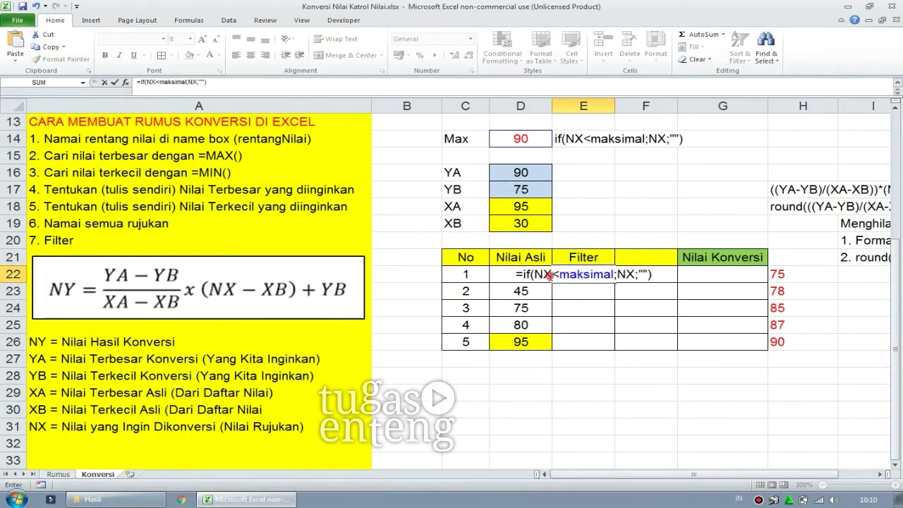
Step: Replace both NX placeholders with D22, giving =IF(D22<maksimal;D22;"") which shows 30
{"action": "left_click", "coordinate": [549, 275]}
{"action": "key", "text": "BackSpace"}
{"action": "key", "text": "BackSpace"}
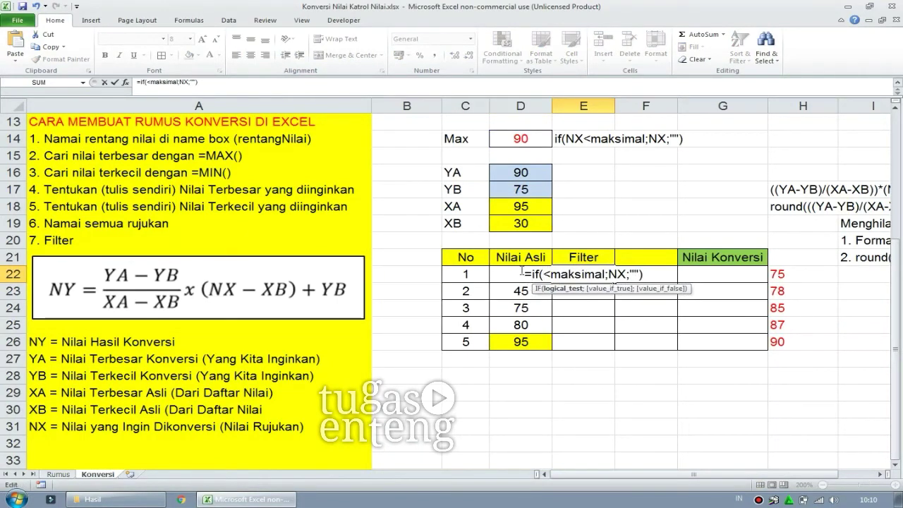
{"action": "left_click", "coordinate": [506, 279]}
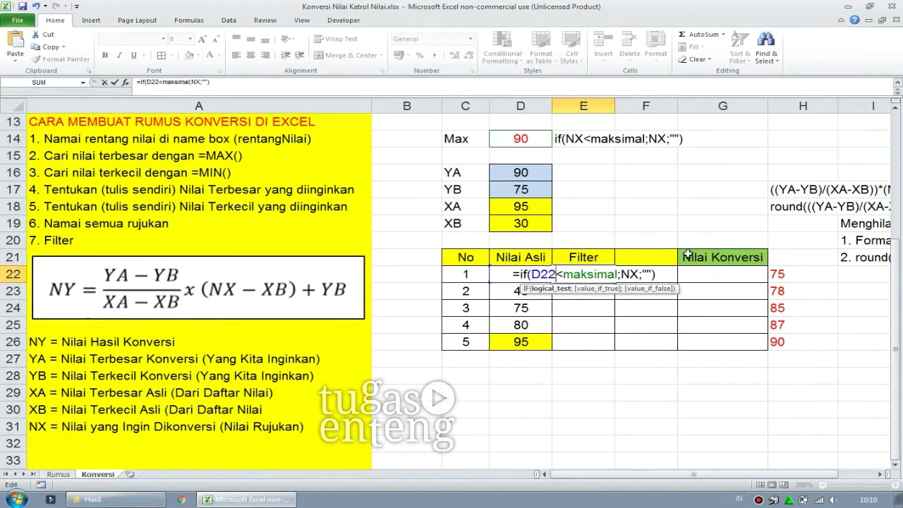
{"action": "double_click", "coordinate": [639, 275]}
{"action": "type", "text": "D22"}
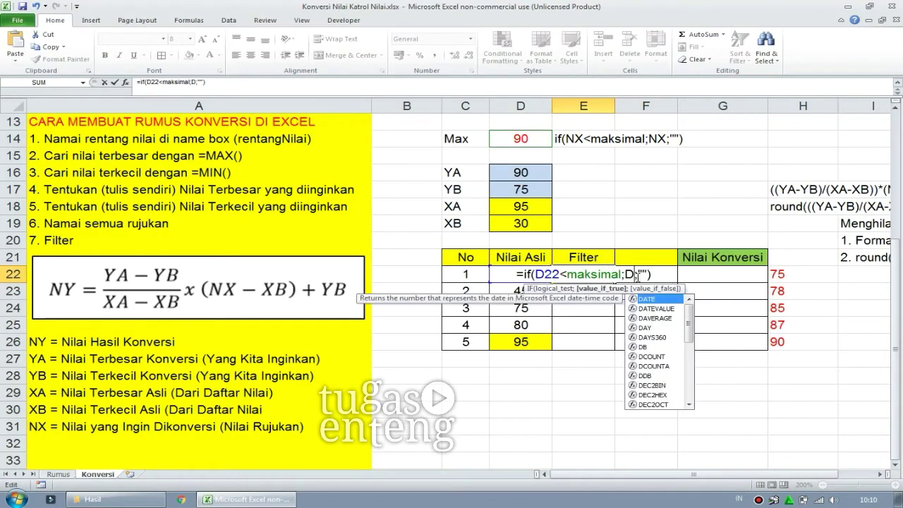
{"action": "key", "text": "Return"}
{"action": "left_click", "coordinate": [643, 317]}
{"action": "left_click", "coordinate": [589, 274]}
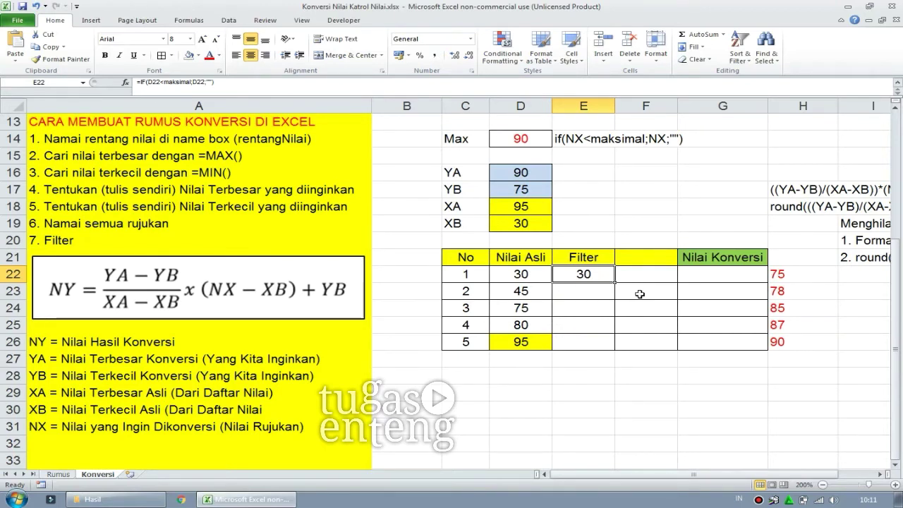
Step: Fill the Filter formula down E22:E26, yielding 30, 45, 75, 80 and a blank beside 95
{"action": "left_click", "coordinate": [665, 288]}
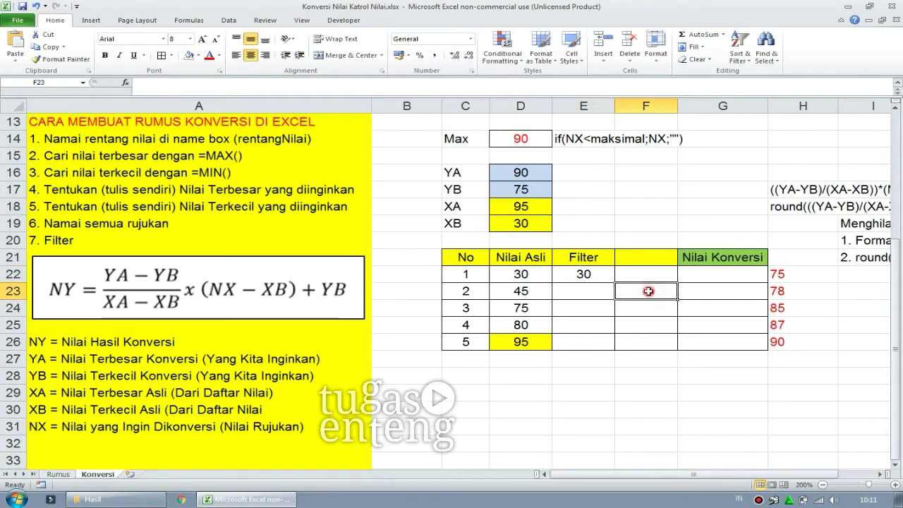
{"action": "left_click", "coordinate": [601, 278]}
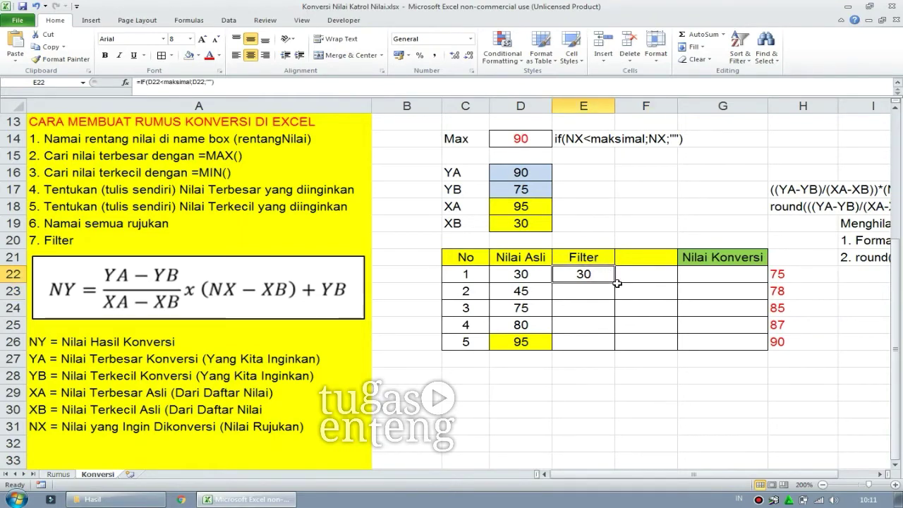
{"action": "left_click_drag", "start_coordinate": [613, 280], "coordinate": [619, 347]}
{"action": "left_click", "coordinate": [624, 376]}
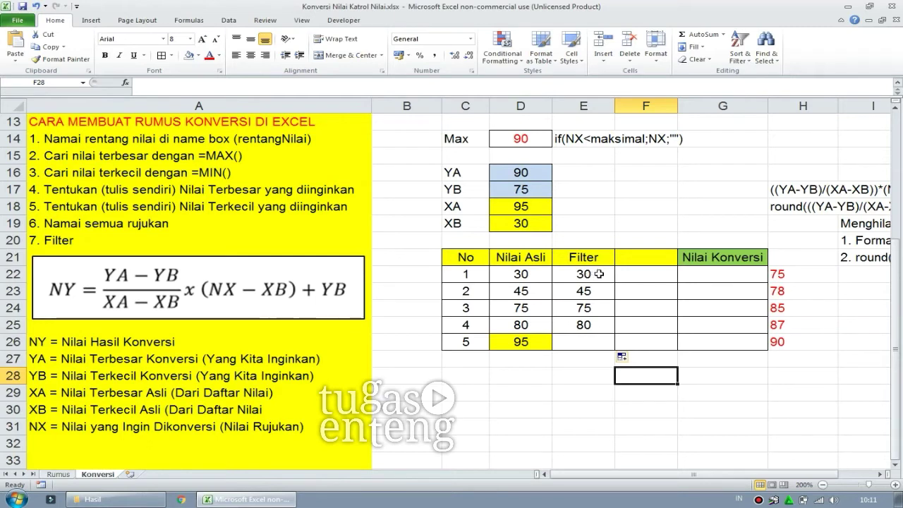
{"action": "left_click_drag", "start_coordinate": [594, 274], "coordinate": [597, 339]}
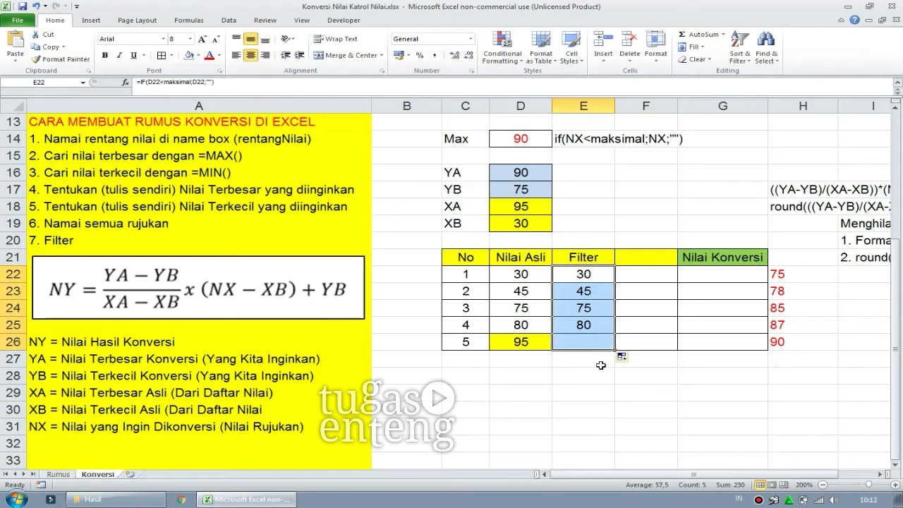
{"action": "left_click", "coordinate": [534, 342]}
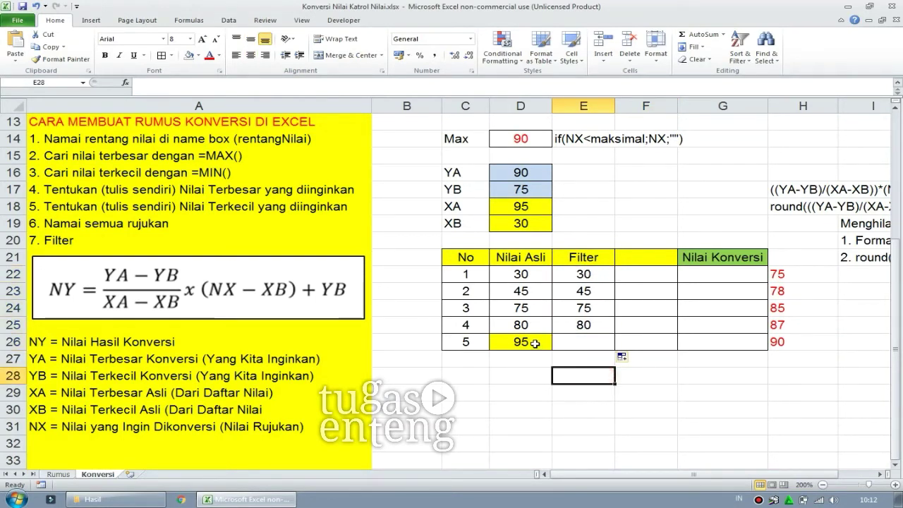
{"action": "left_click", "coordinate": [562, 341]}
{"action": "left_click", "coordinate": [582, 374]}
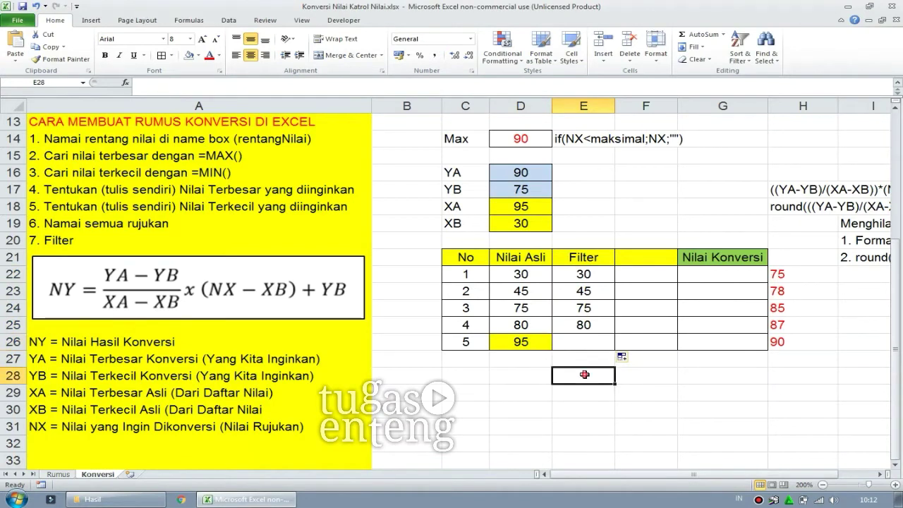
{"action": "left_click", "coordinate": [607, 427]}
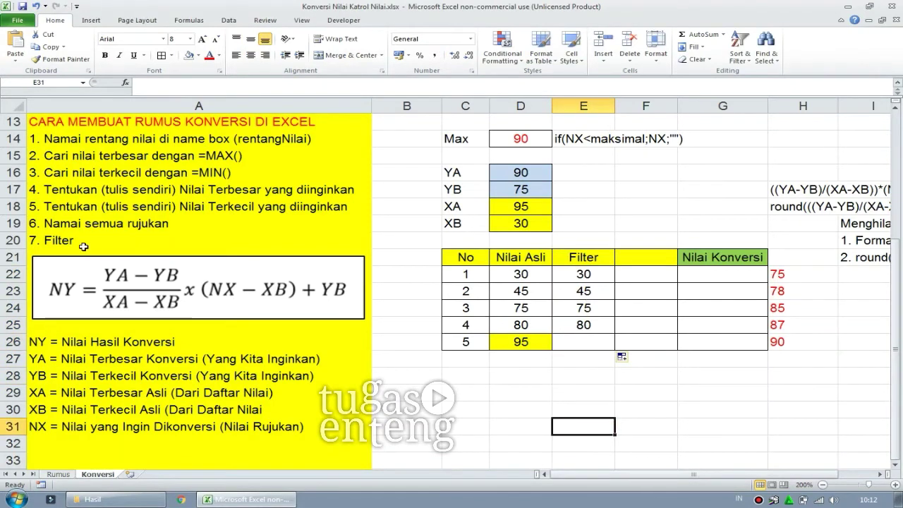
{"action": "left_click", "coordinate": [46, 244]}
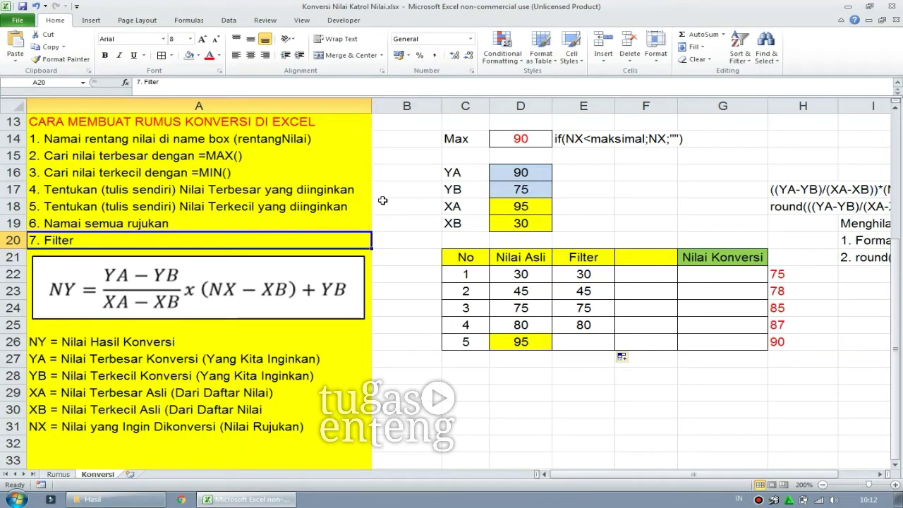
{"action": "left_click", "coordinate": [143, 280]}
{"action": "key", "text": "Delete"}
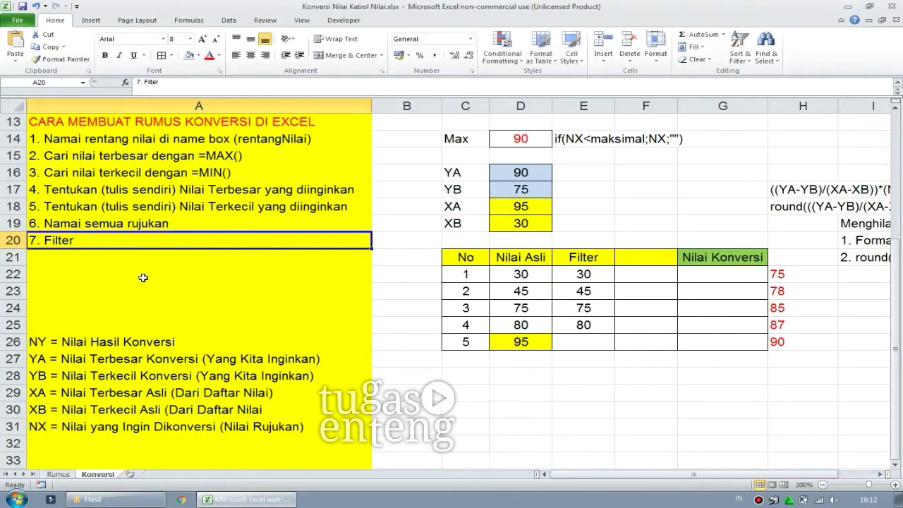
{"action": "left_click", "coordinate": [142, 259]}
{"action": "type", "text": "8."}
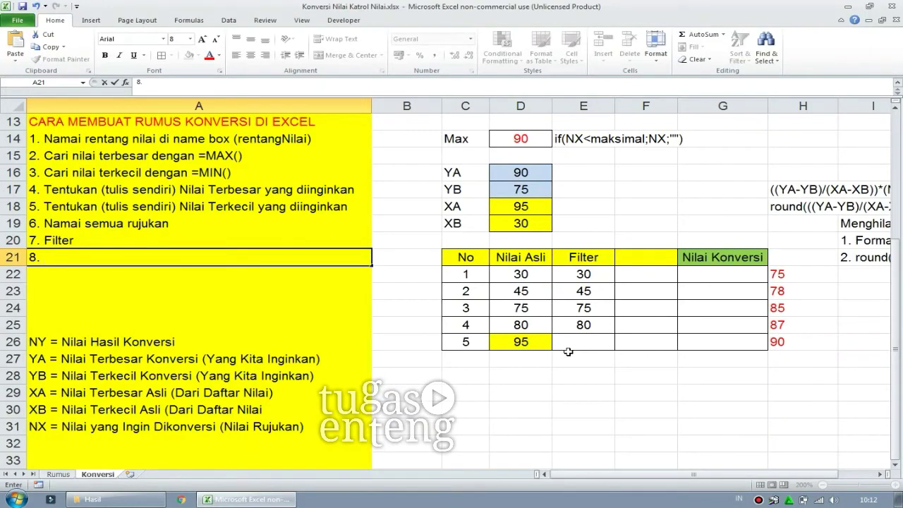
{"action": "type", "text": " uba"}
{"action": "type", "text": "h rentangn"}
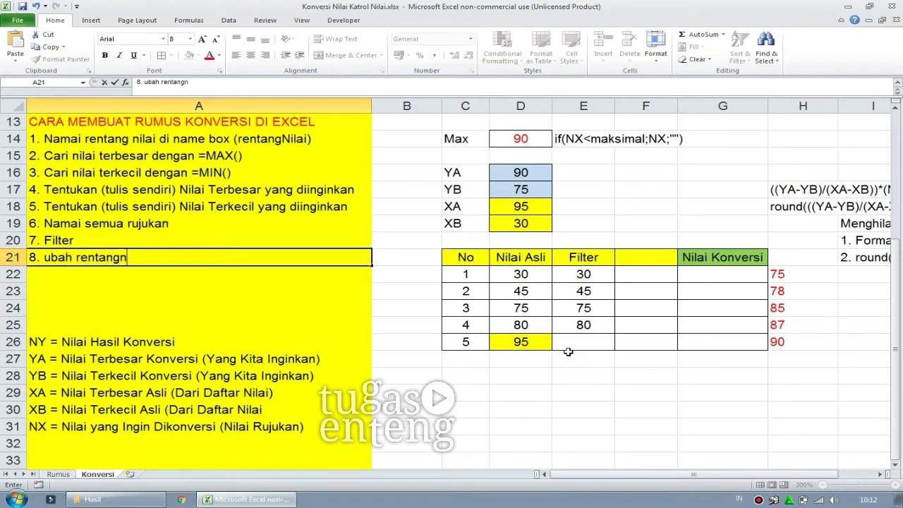
{"action": "key", "text": "BackSpace"}
{"action": "type", "text": "Nilai"}
{"action": "key", "text": "Return"}
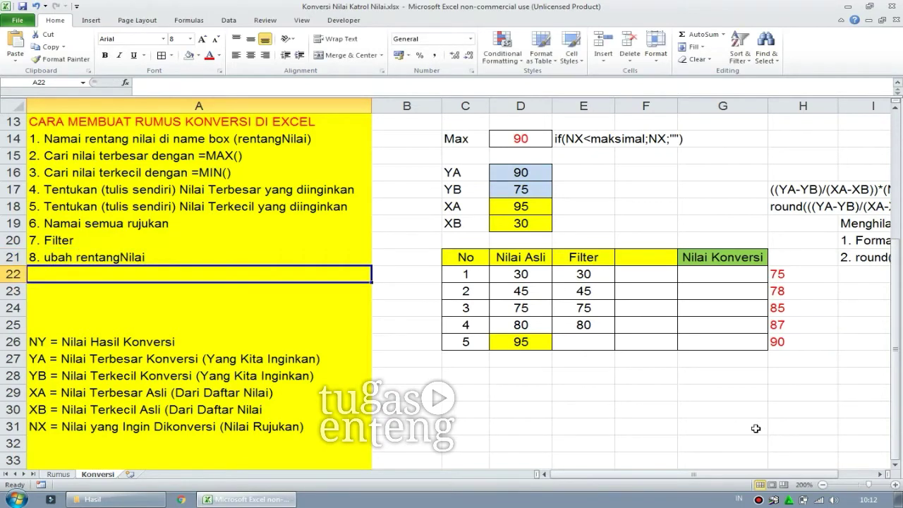
{"action": "left_click", "coordinate": [709, 443]}
{"action": "left_click_drag", "start_coordinate": [539, 274], "coordinate": [528, 343]}
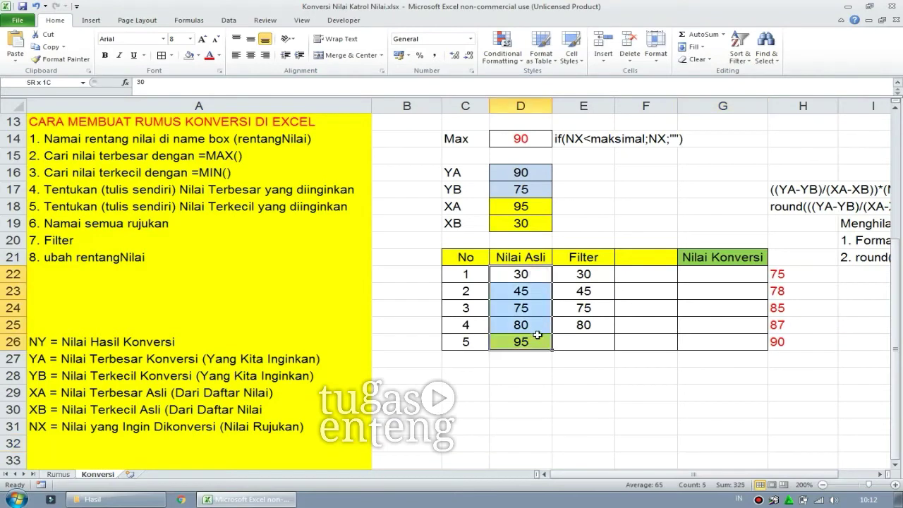
{"action": "left_click", "coordinate": [583, 358]}
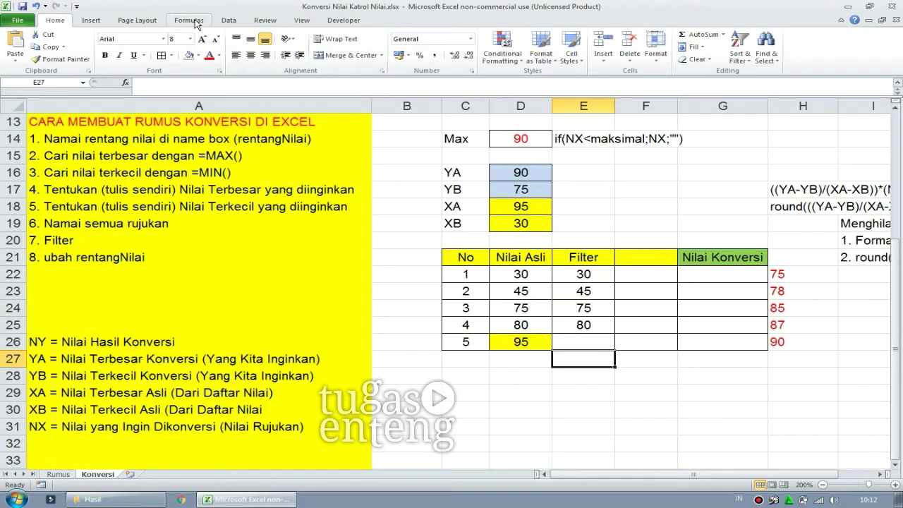
Step: In Name Manager, try pointing rentangNilai at E22:E26, then discard the unsaved change
{"action": "left_click", "coordinate": [189, 22]}
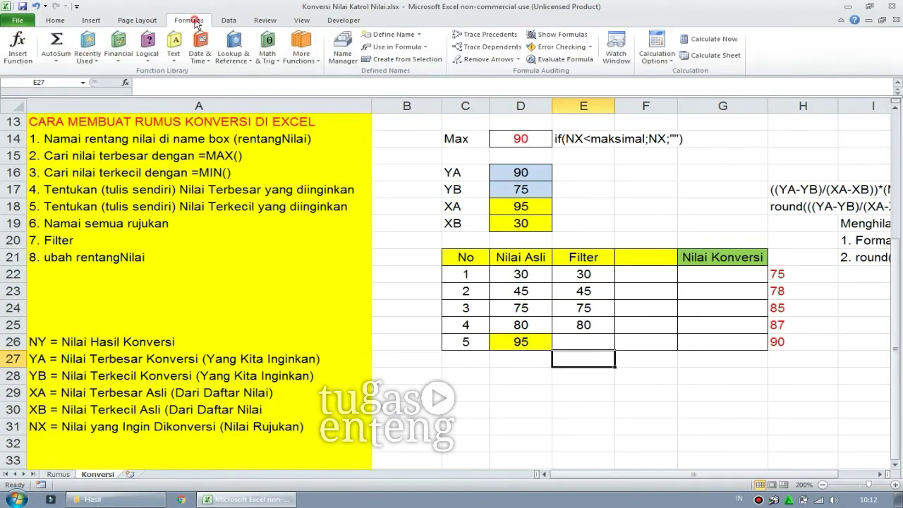
{"action": "left_click", "coordinate": [342, 53]}
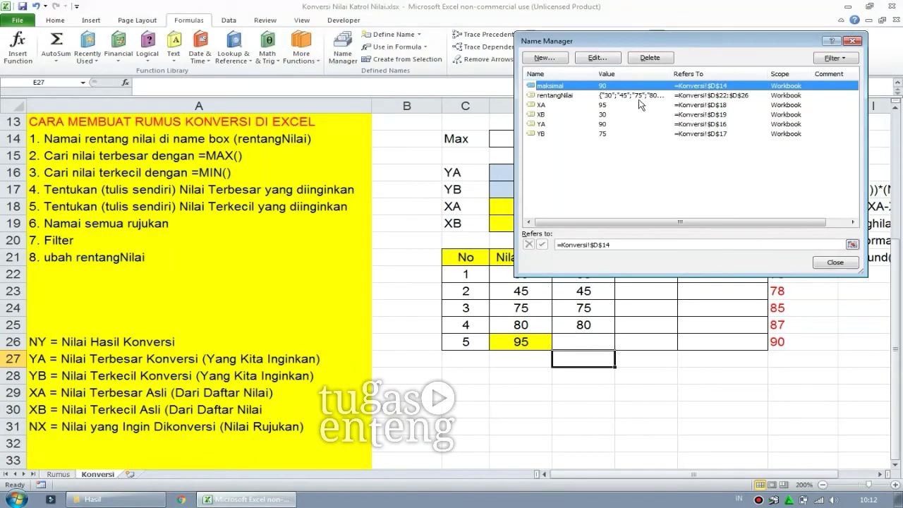
{"action": "left_click_drag", "start_coordinate": [655, 44], "coordinate": [704, 16]}
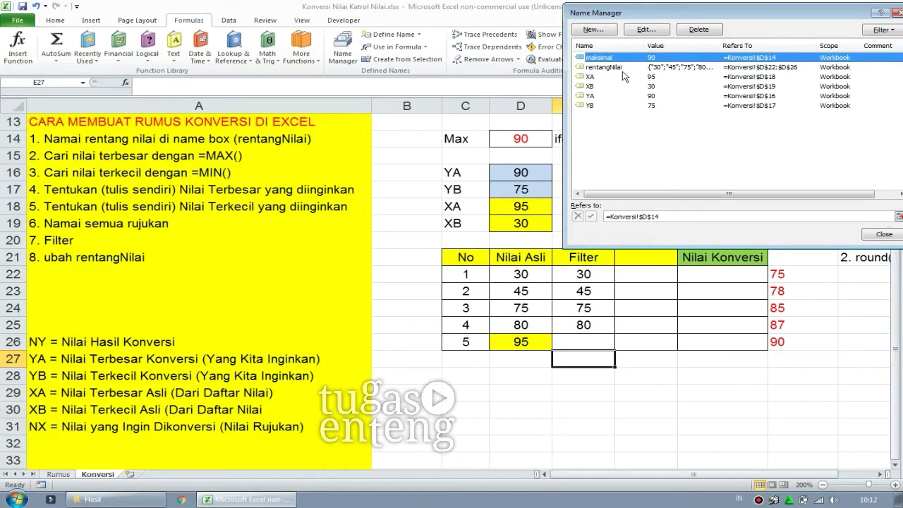
{"action": "left_click", "coordinate": [623, 68]}
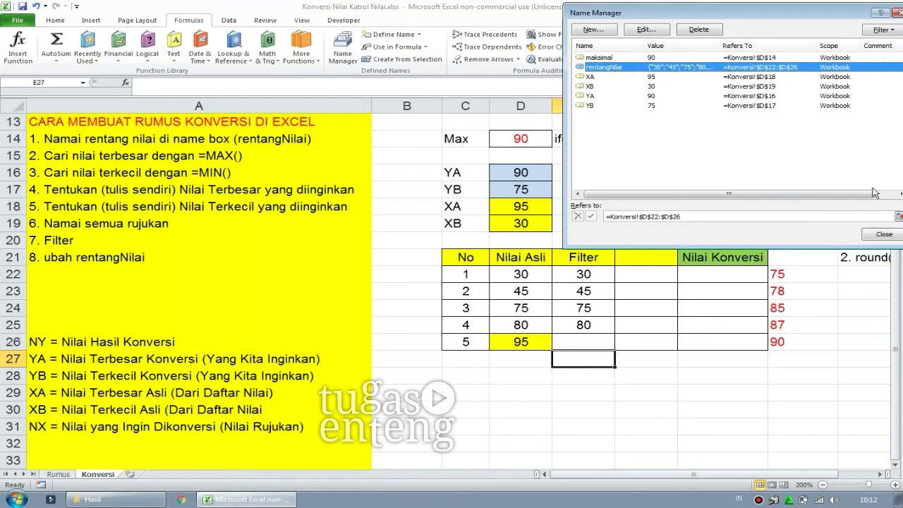
{"action": "left_click_drag", "start_coordinate": [829, 23], "coordinate": [778, 28]}
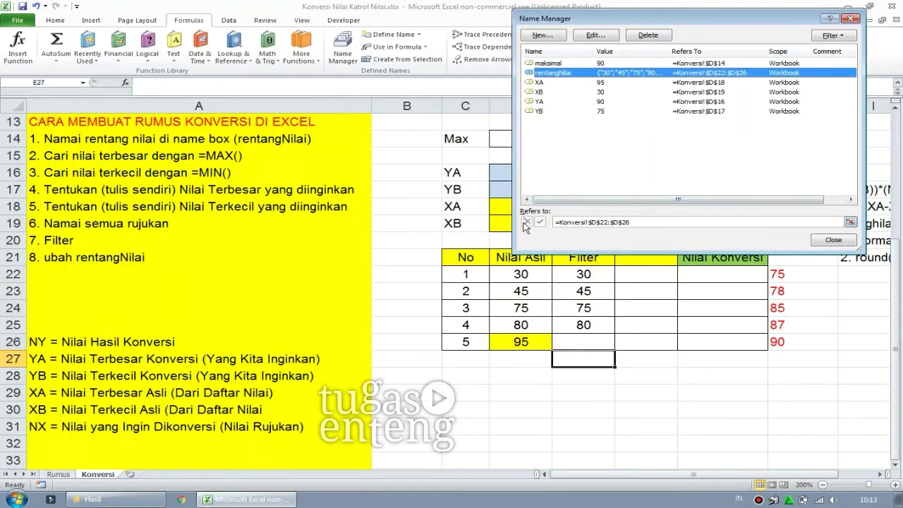
{"action": "left_click", "coordinate": [850, 223]}
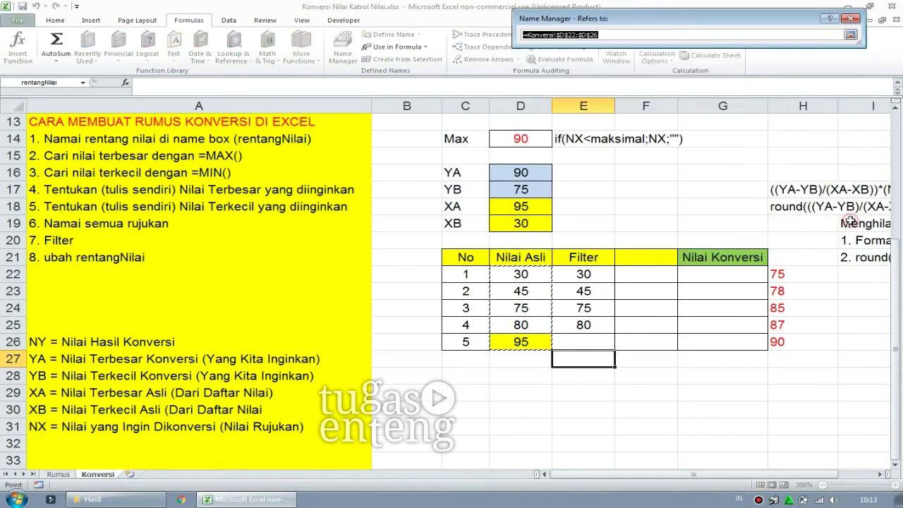
{"action": "left_click_drag", "start_coordinate": [586, 272], "coordinate": [586, 344]}
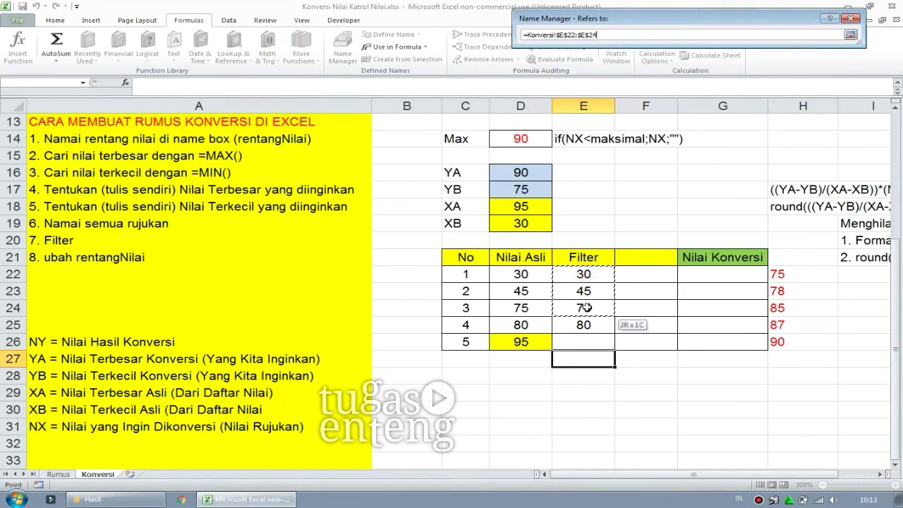
{"action": "left_click", "coordinate": [851, 36]}
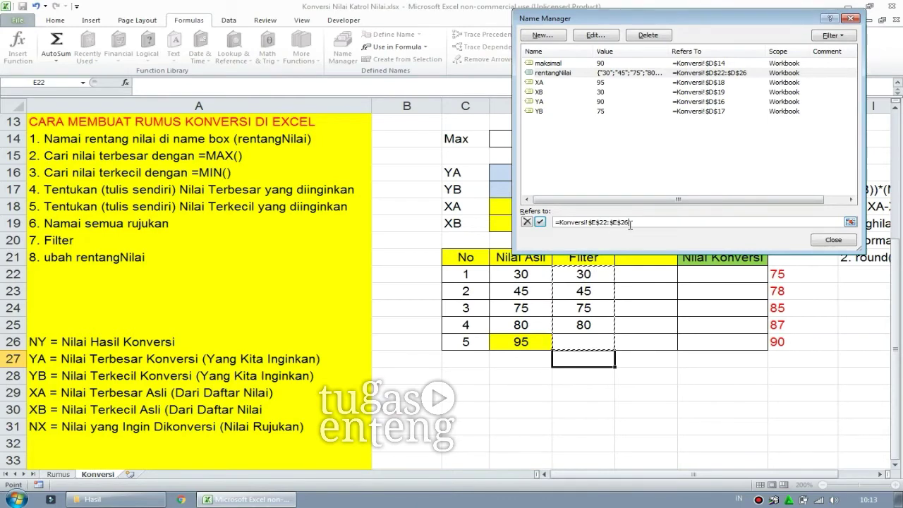
{"action": "left_click", "coordinate": [833, 239]}
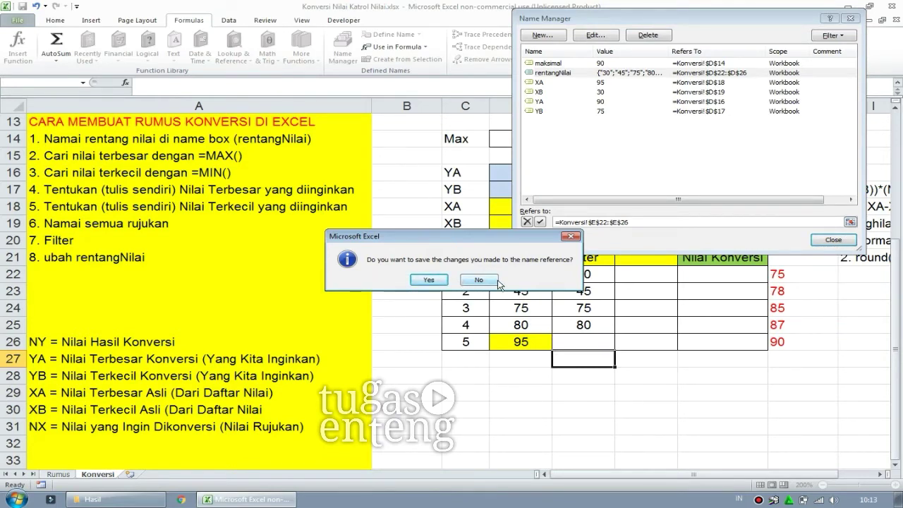
{"action": "left_click", "coordinate": [478, 280]}
{"action": "left_click", "coordinate": [606, 380]}
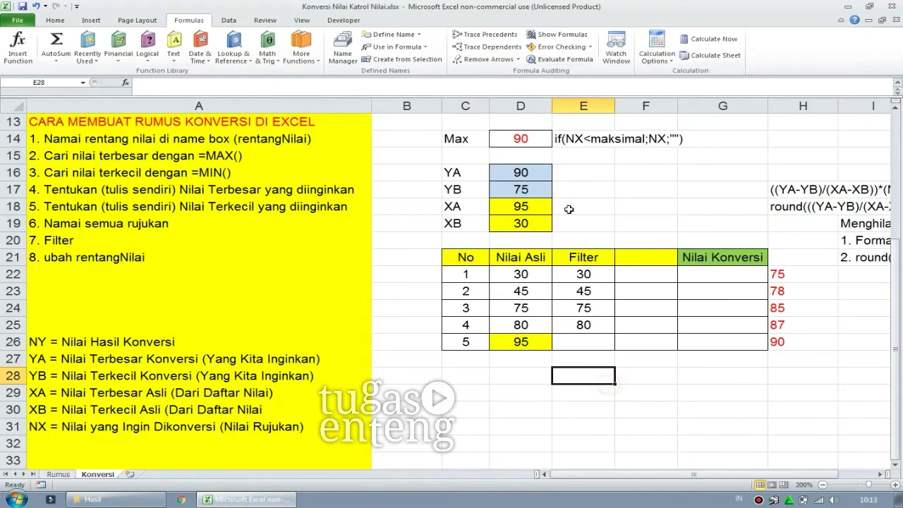
Step: Edit rentangNilai to refer to =Konversi!$E$22:$E$26 and close Name Manager
{"action": "left_click", "coordinate": [351, 60]}
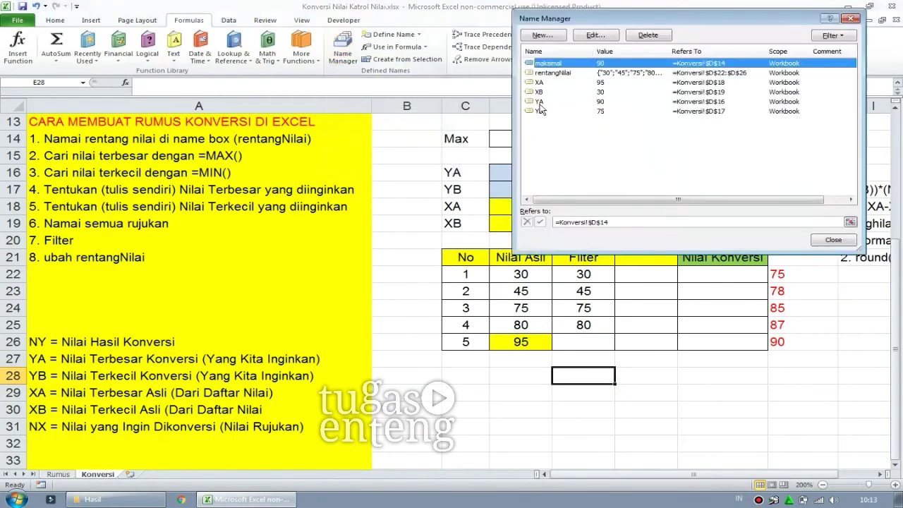
{"action": "left_click", "coordinate": [573, 64]}
{"action": "left_click", "coordinate": [599, 36]}
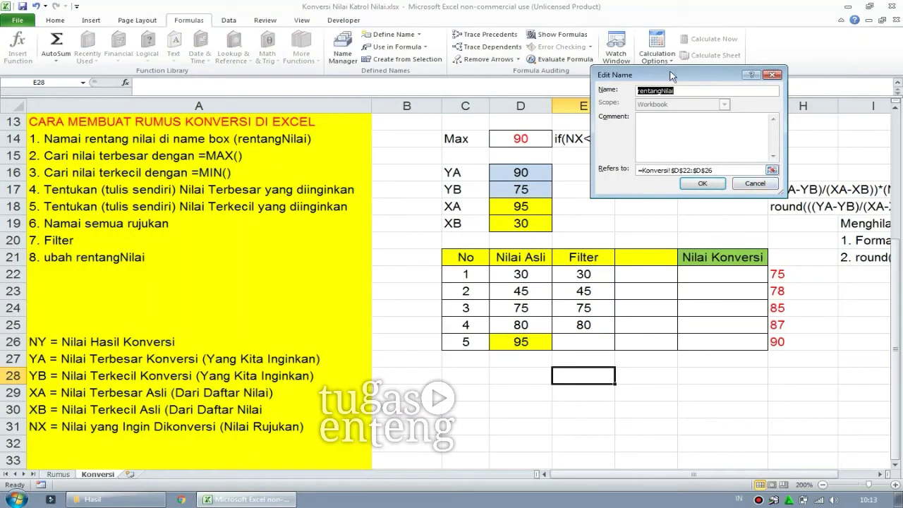
{"action": "left_click", "coordinate": [771, 171]}
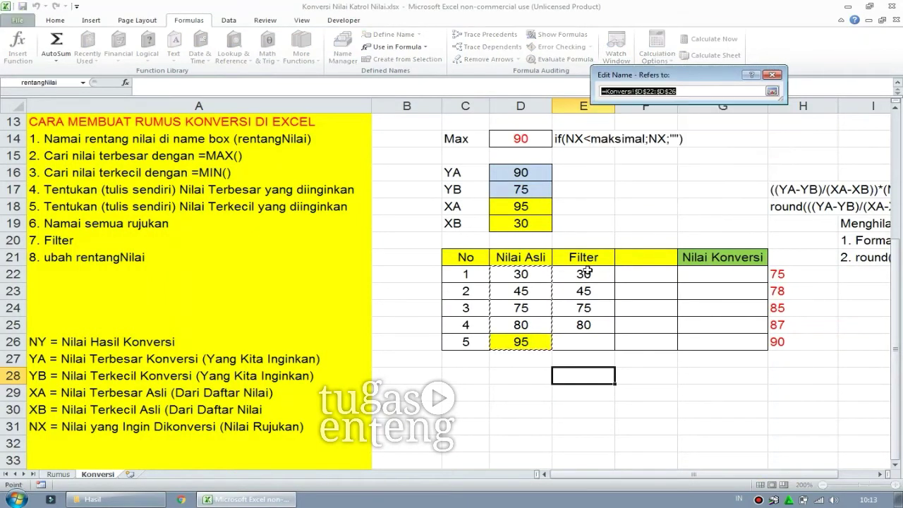
{"action": "left_click", "coordinate": [588, 349]}
{"action": "left_click_drag", "start_coordinate": [588, 349], "coordinate": [593, 426]}
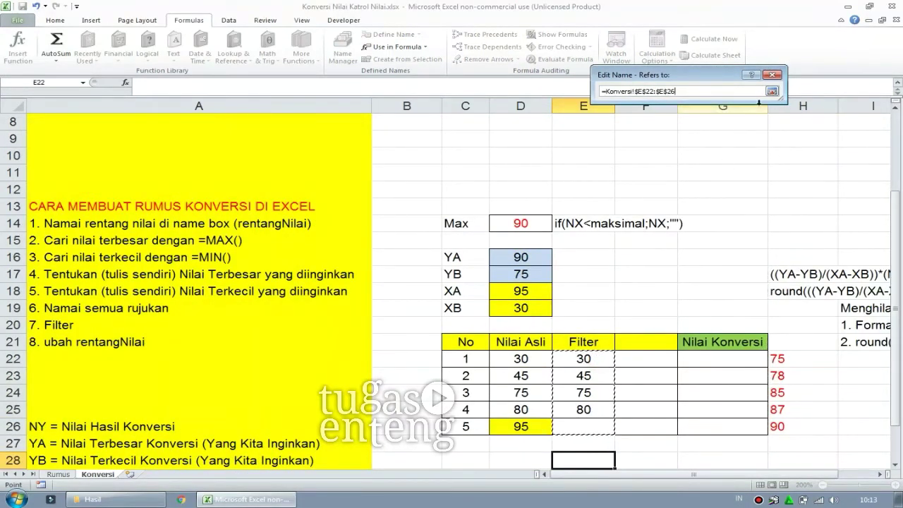
{"action": "left_click", "coordinate": [772, 91]}
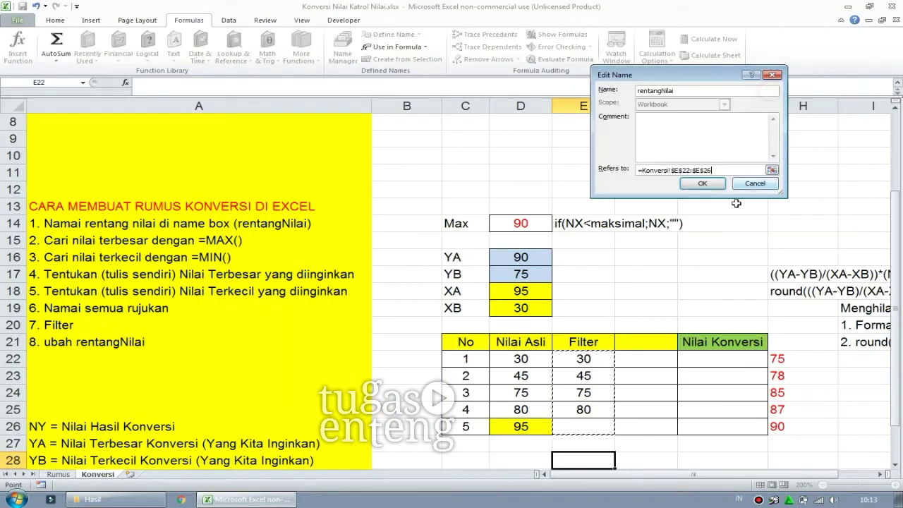
{"action": "left_click", "coordinate": [714, 185]}
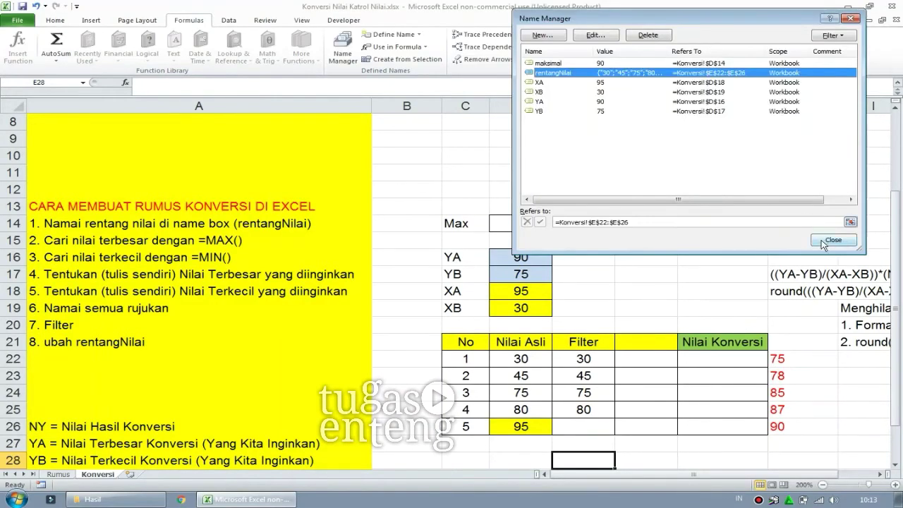
{"action": "left_click", "coordinate": [822, 241]}
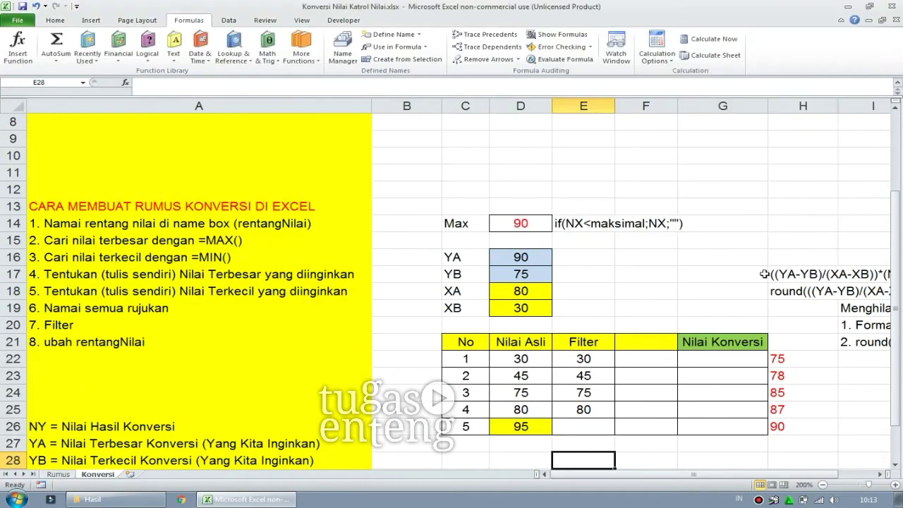
Step: Check that the Filter cells E22:E26 hold the rentangNilai values
{"action": "left_click_drag", "start_coordinate": [898, 209], "coordinate": [898, 214]}
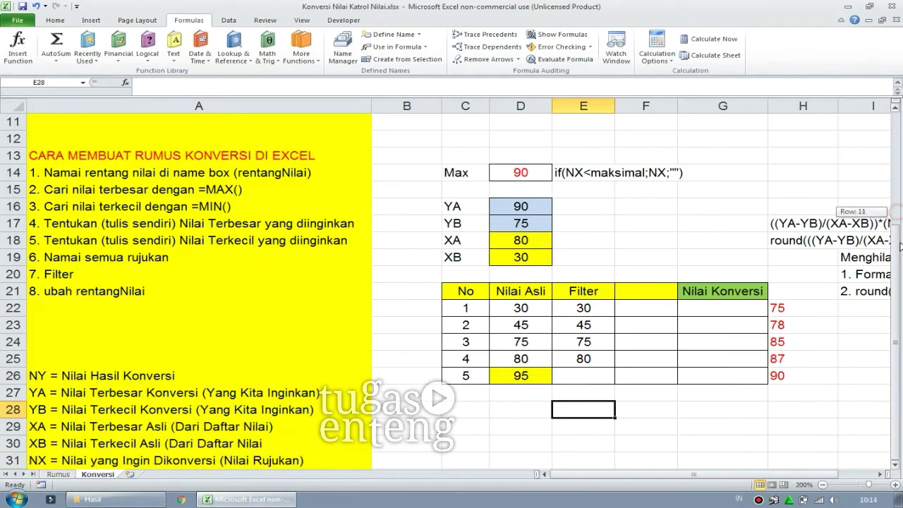
{"action": "left_click_drag", "start_coordinate": [595, 309], "coordinate": [585, 375]}
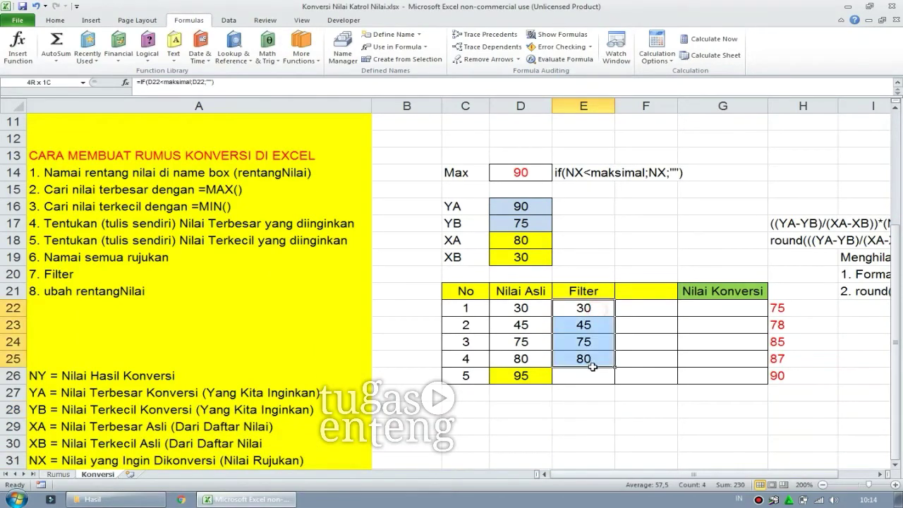
{"action": "left_click_drag", "start_coordinate": [597, 307], "coordinate": [591, 372]}
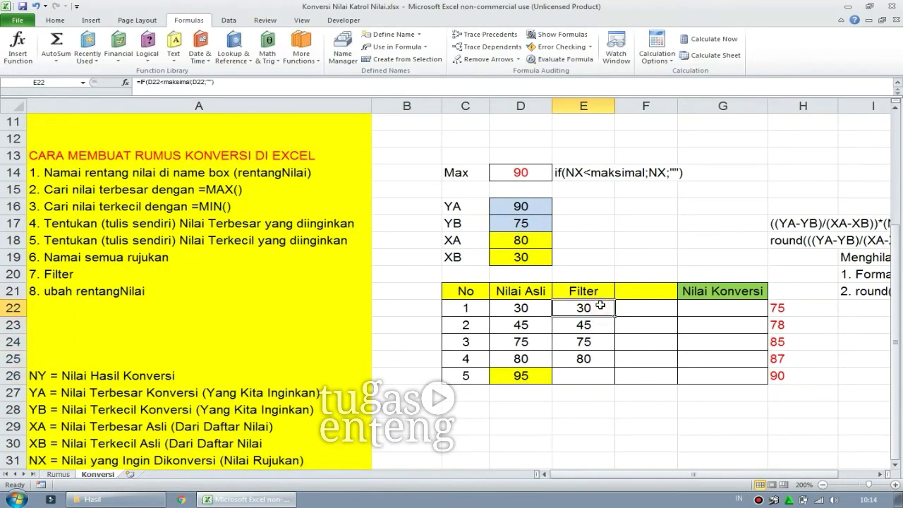
Step: Enter the heading 'Konv. Filter' in cell F21
{"action": "left_click", "coordinate": [641, 291]}
{"action": "type", "text": "Konv"}
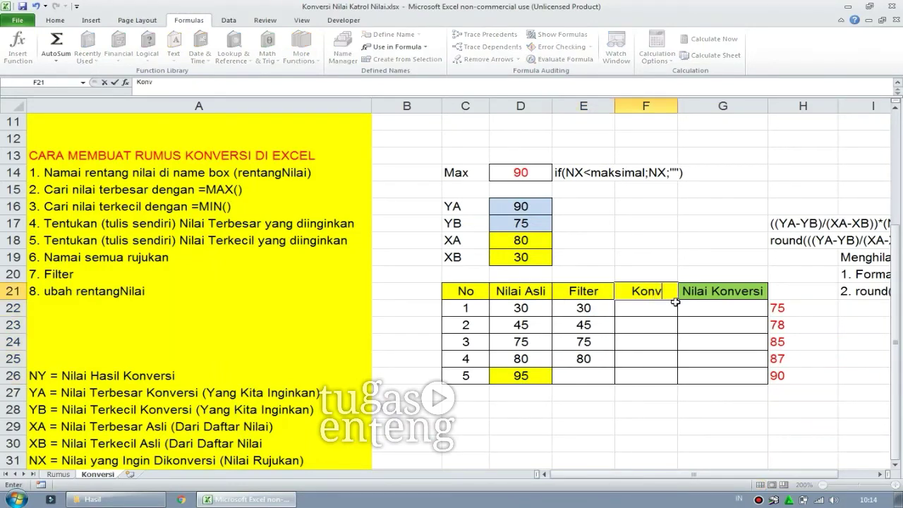
{"action": "type", "text": ". Ren"}
{"action": "key", "text": "BackSpace"}
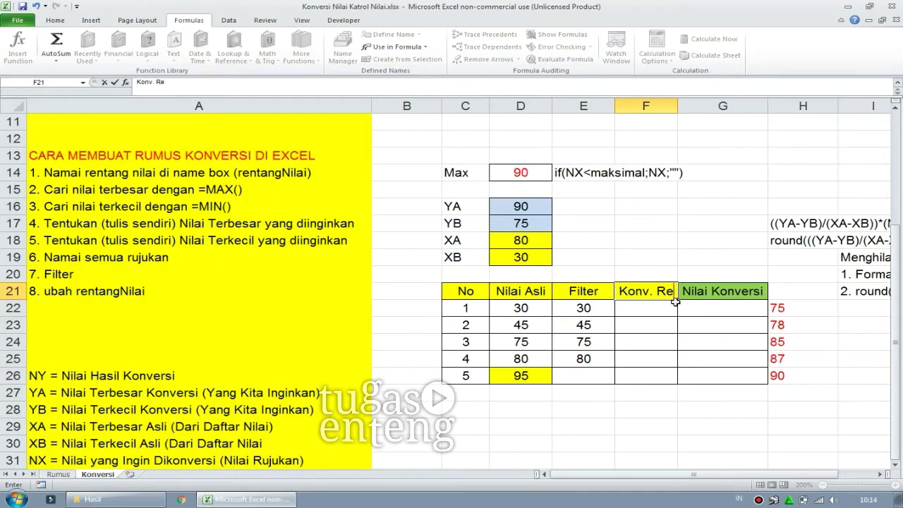
{"action": "key", "text": "BackSpace"}
{"action": "key", "text": "BackSpace"}
{"action": "type", "text": "Filt"}
{"action": "type", "text": "er"}
{"action": "key", "text": "Return"}
{"action": "left_click", "coordinate": [674, 326]}
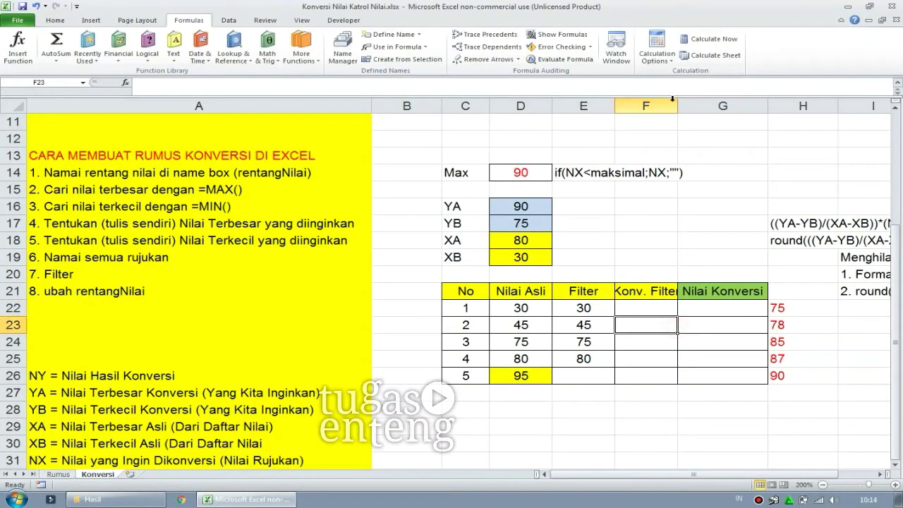
Step: Widen column F so the 'Konv. Filter' heading fits
{"action": "left_click_drag", "start_coordinate": [678, 105], "coordinate": [703, 103]}
{"action": "left_click", "coordinate": [691, 374]}
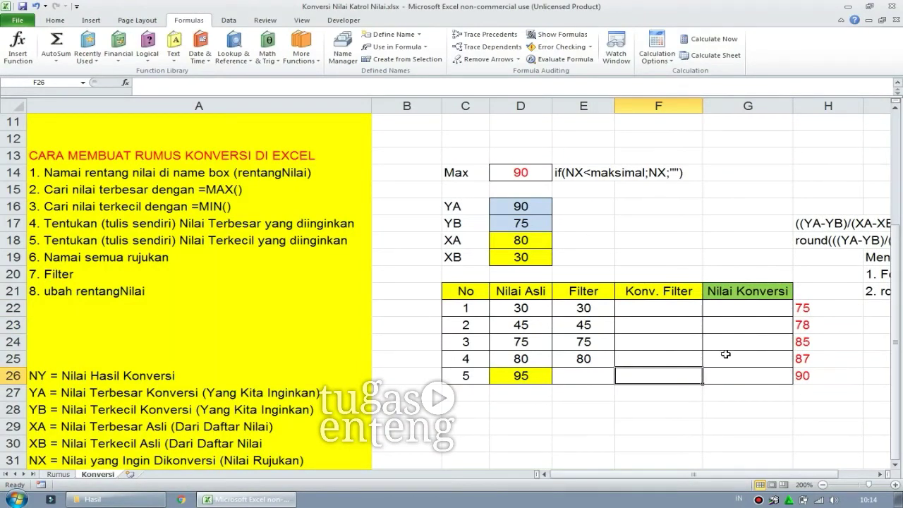
{"action": "left_click", "coordinate": [806, 221]}
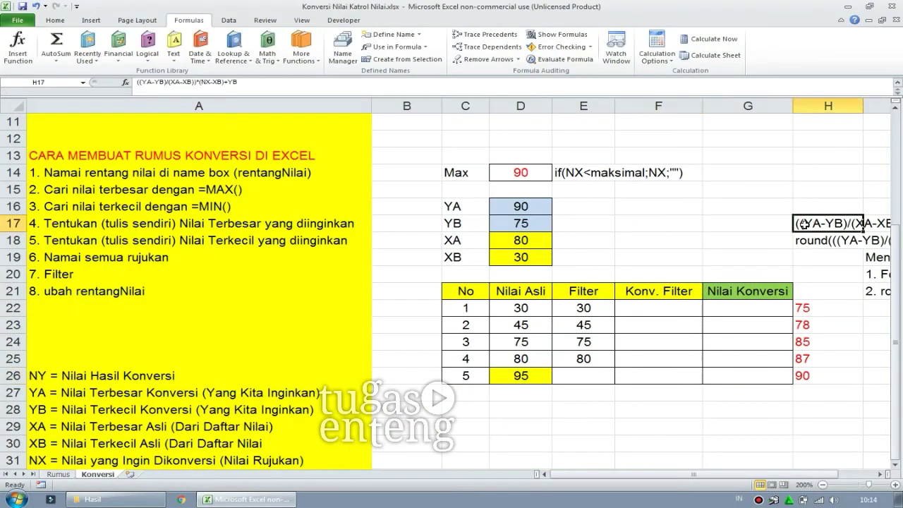
Step: Copy H17's conversion formula into F22, replacing NX with E22
{"action": "left_click_drag", "start_coordinate": [804, 225], "coordinate": [346, 81]}
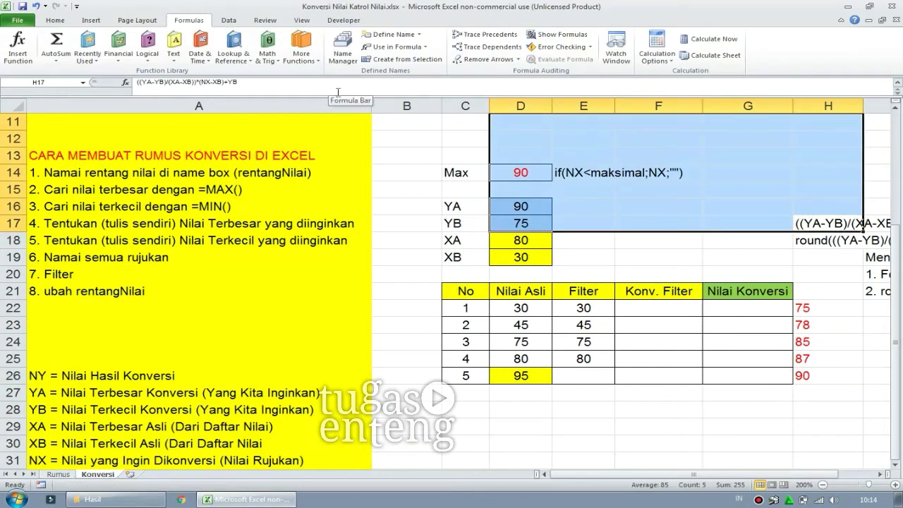
{"action": "left_click", "coordinate": [680, 258]}
{"action": "left_click", "coordinate": [816, 219]}
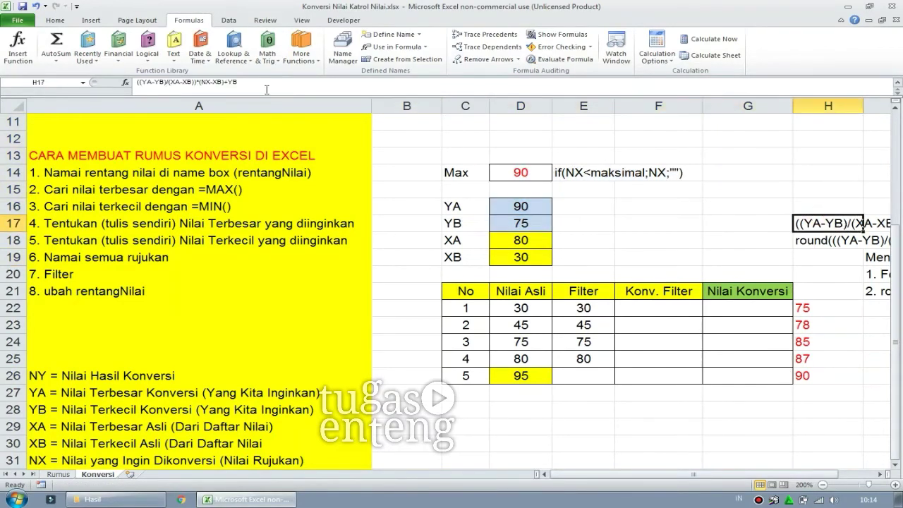
{"action": "double_click", "coordinate": [816, 219]}
{"action": "key", "text": "Escape"}
{"action": "left_click", "coordinate": [643, 312]}
{"action": "type", "text": "="}
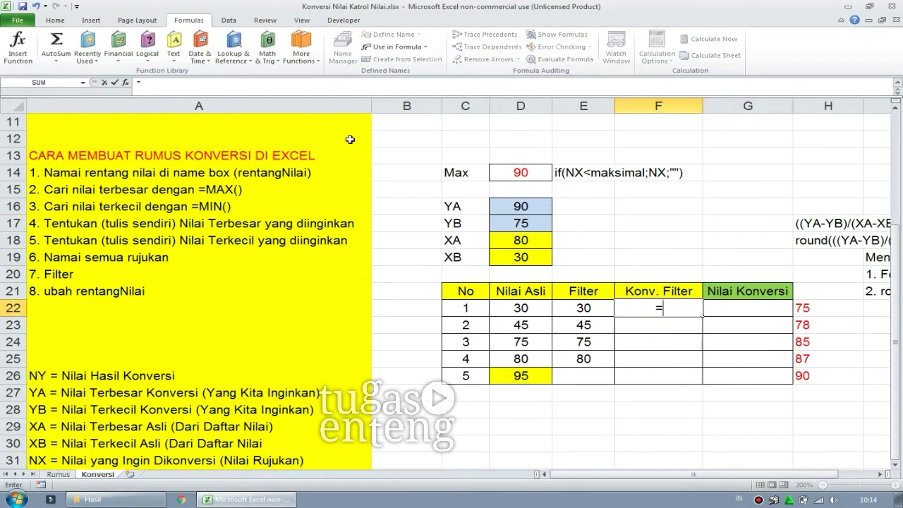
{"action": "key", "text": "ctrl+v"}
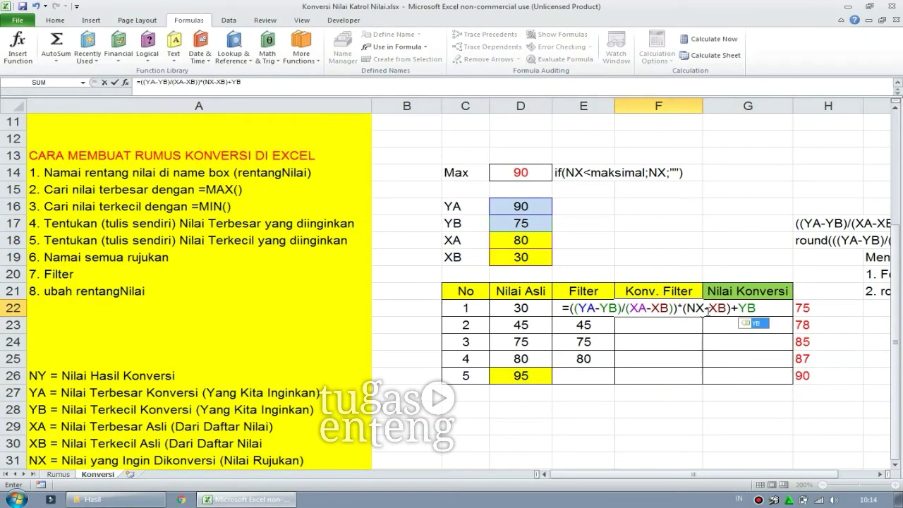
{"action": "double_click", "coordinate": [698, 309]}
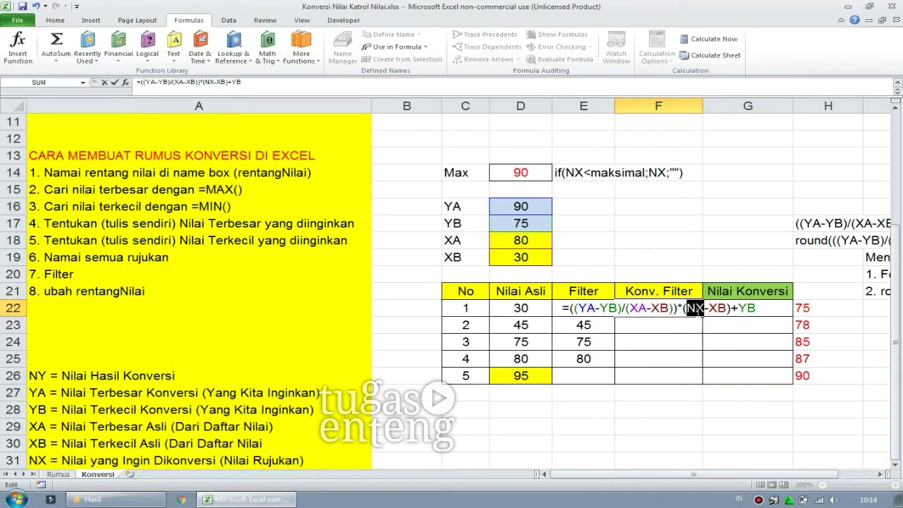
{"action": "type", "text": "E22"}
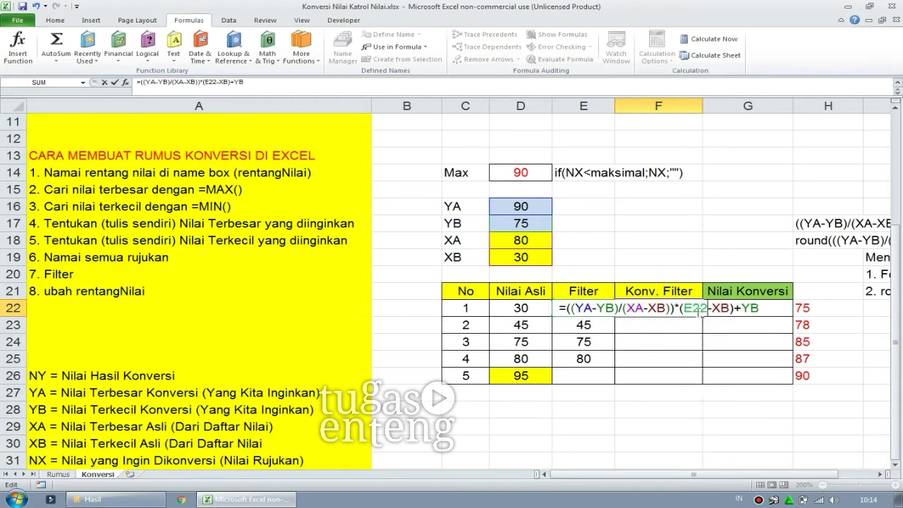
{"action": "key", "text": "Return"}
{"action": "left_click", "coordinate": [696, 312]}
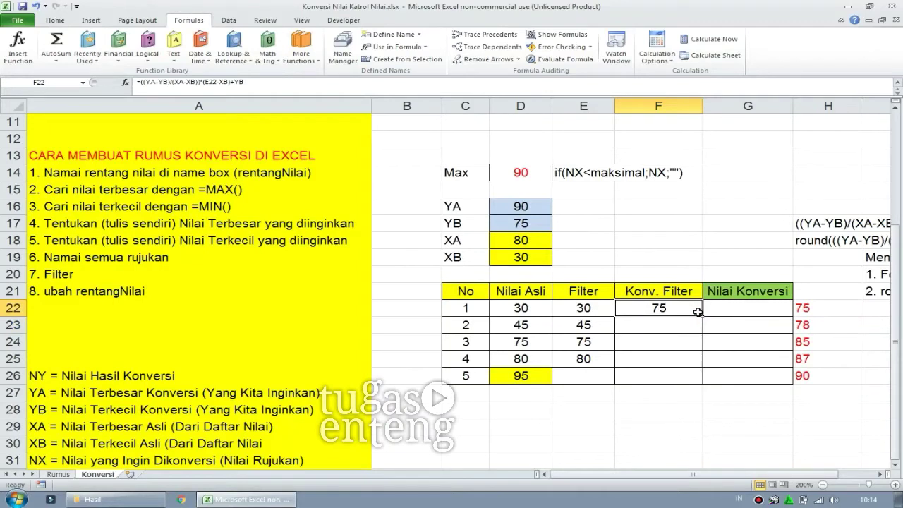
Step: Clear F22 and re-enter =((YA-YB)/(XA-XB))*(E22-XB)+YB, giving 75
{"action": "left_click", "coordinate": [656, 299]}
{"action": "left_click", "coordinate": [657, 308]}
{"action": "key", "text": "Delete"}
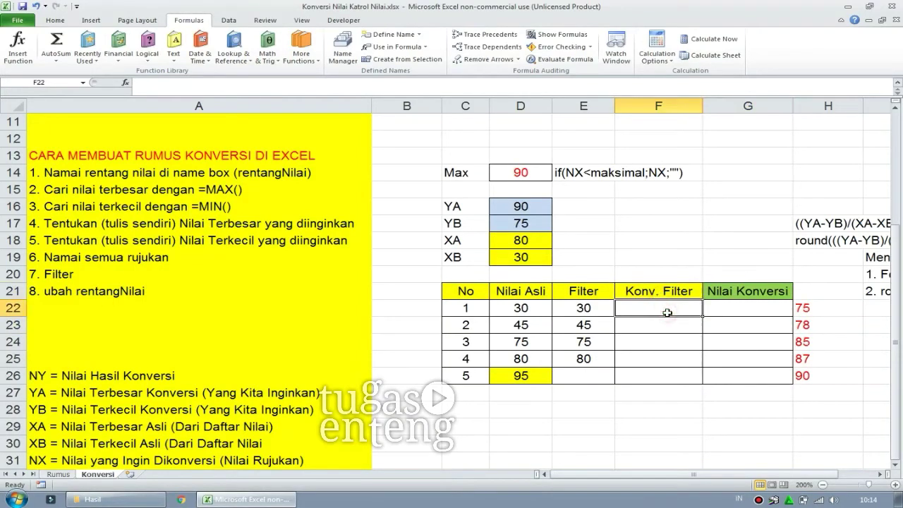
{"action": "left_click_drag", "start_coordinate": [517, 308], "coordinate": [522, 375]}
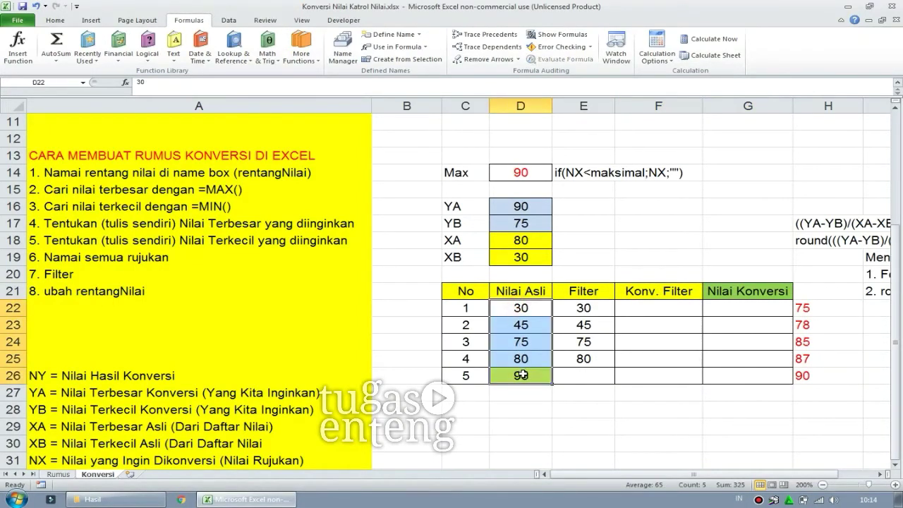
{"action": "left_click_drag", "start_coordinate": [589, 309], "coordinate": [585, 376]}
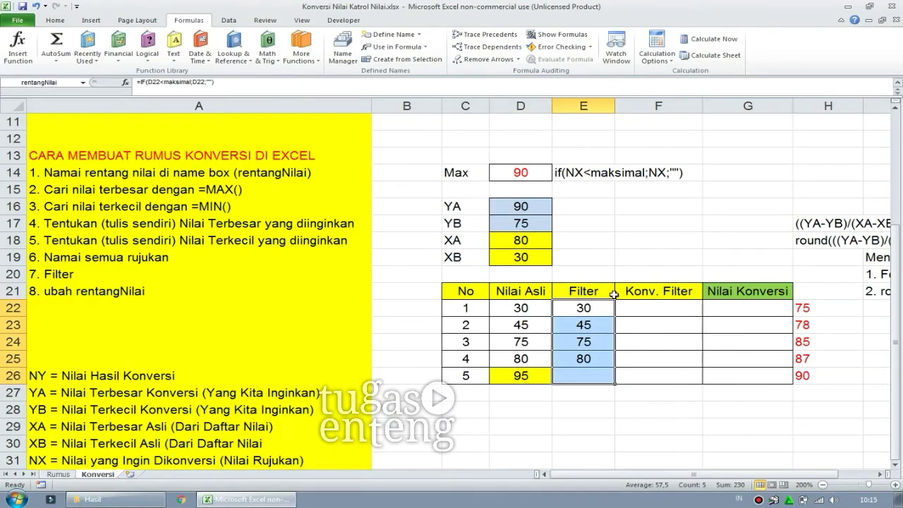
{"action": "left_click", "coordinate": [659, 311]}
{"action": "type", "text": "="}
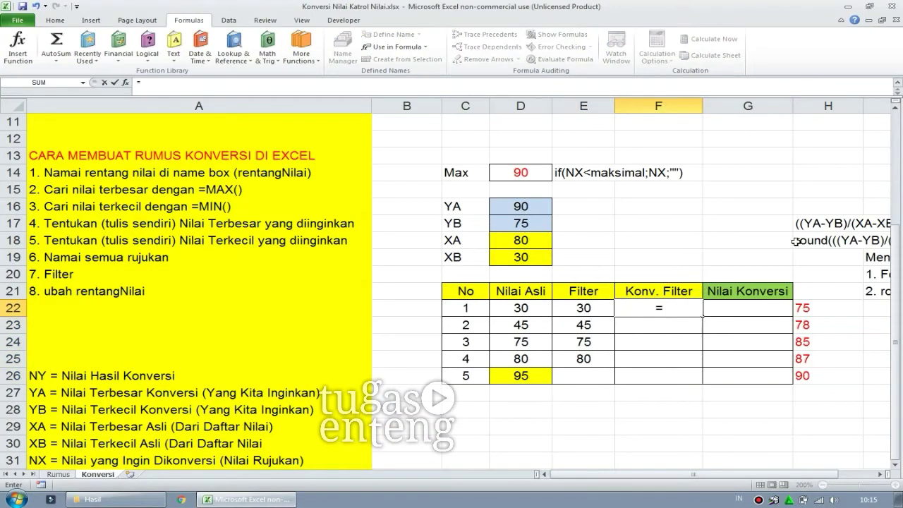
{"action": "key", "text": "ctrl+v"}
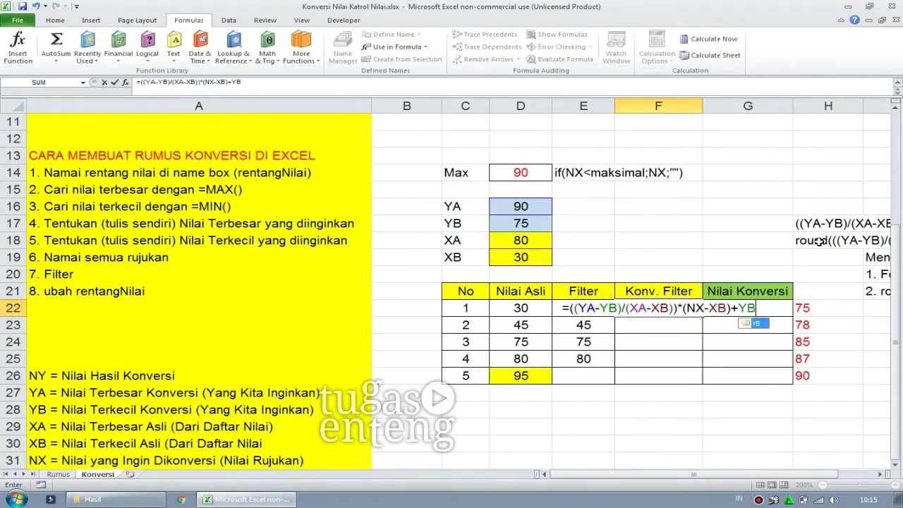
{"action": "left_click_drag", "start_coordinate": [702, 307], "coordinate": [689, 309]}
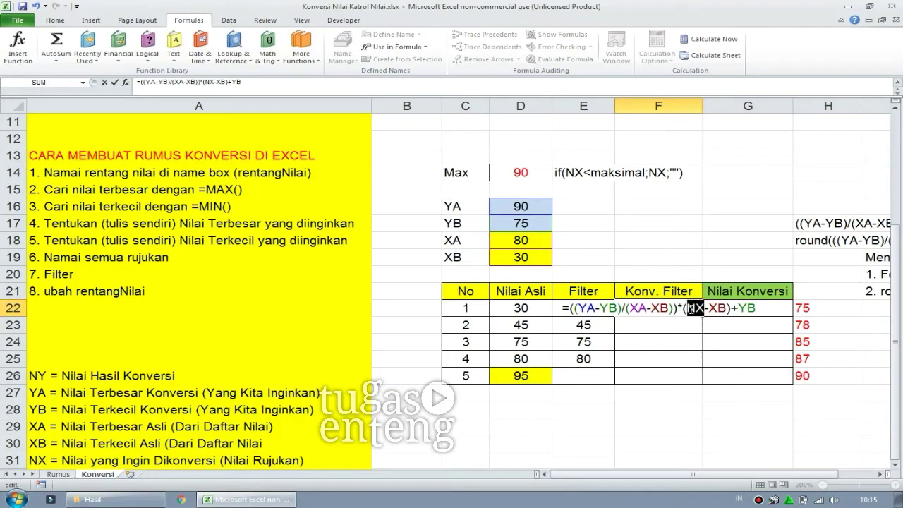
{"action": "type", "text": "E"}
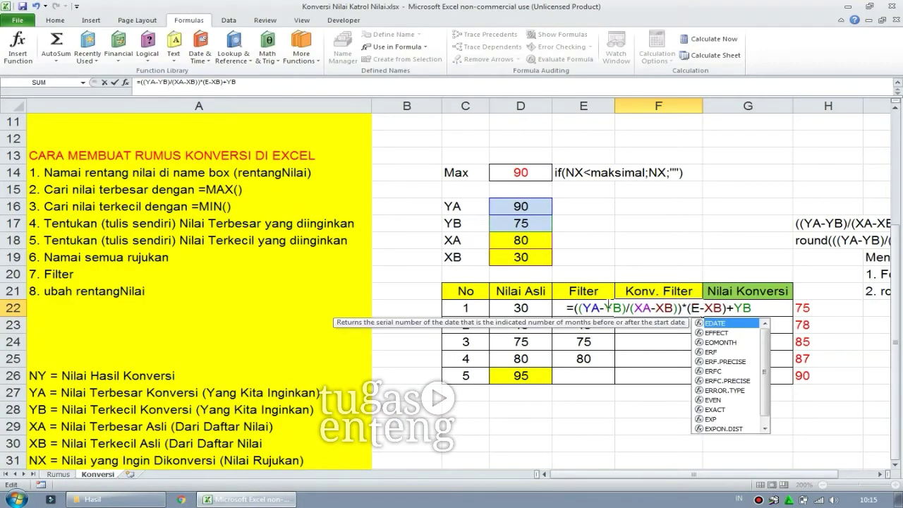
{"action": "type", "text": "22"}
{"action": "key", "text": "Return"}
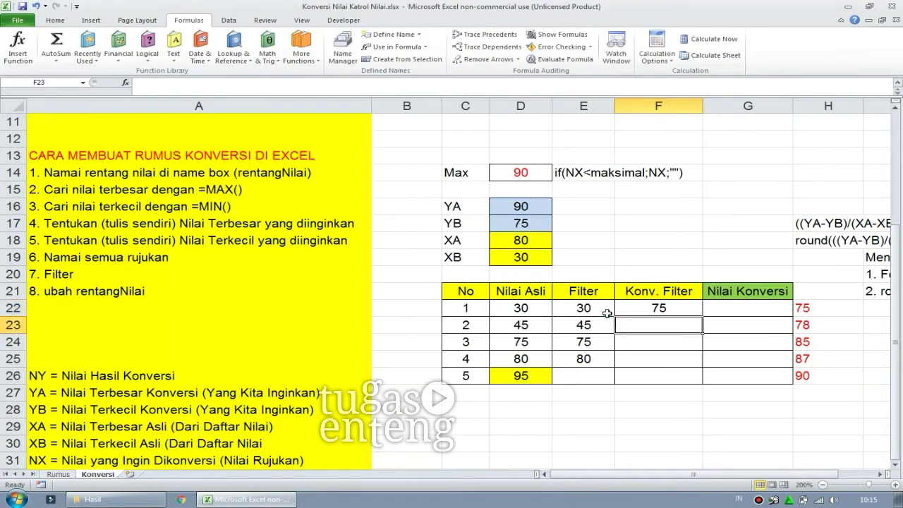
{"action": "left_click", "coordinate": [653, 308]}
Step: Fill F22's formula down to F26 and check the results 79,5, 88,5, 90 and #VALUE!
{"action": "left_click_drag", "start_coordinate": [703, 316], "coordinate": [704, 380]}
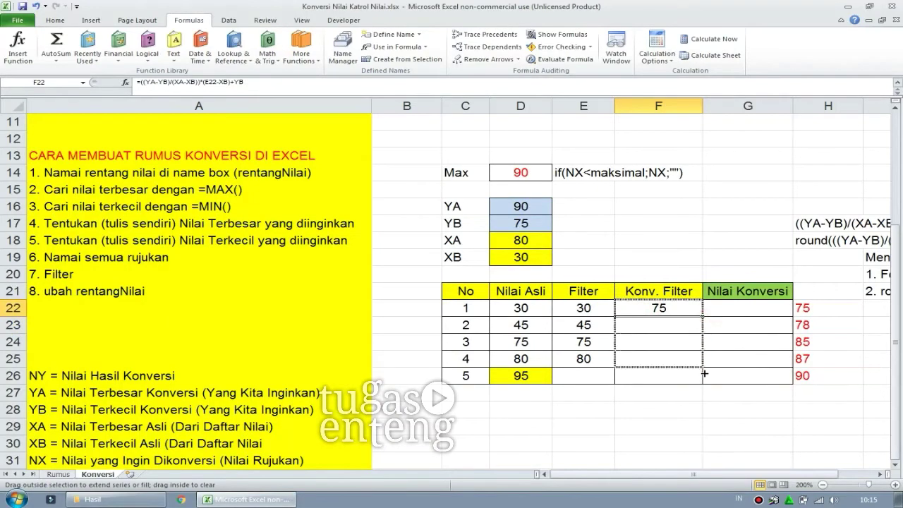
{"action": "left_click", "coordinate": [707, 409]}
{"action": "left_click", "coordinate": [682, 375]}
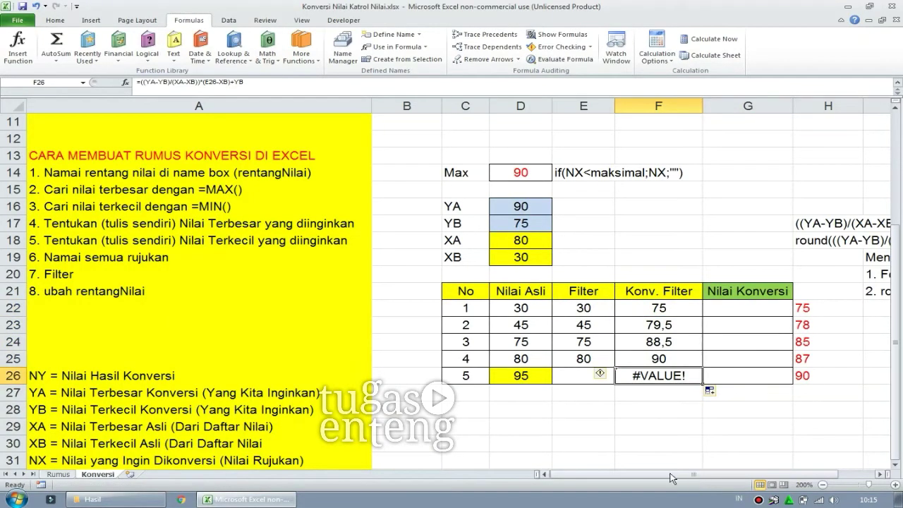
{"action": "left_click", "coordinate": [583, 376]}
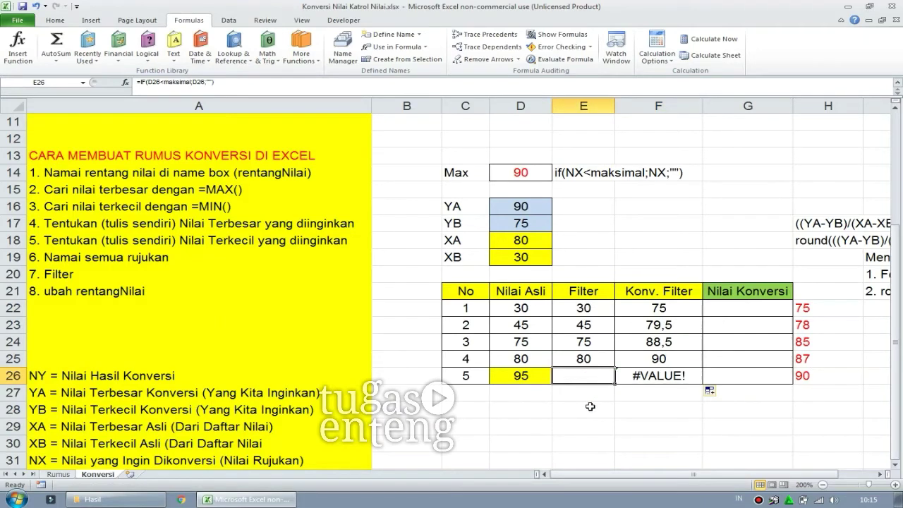
{"action": "left_click", "coordinate": [653, 377]}
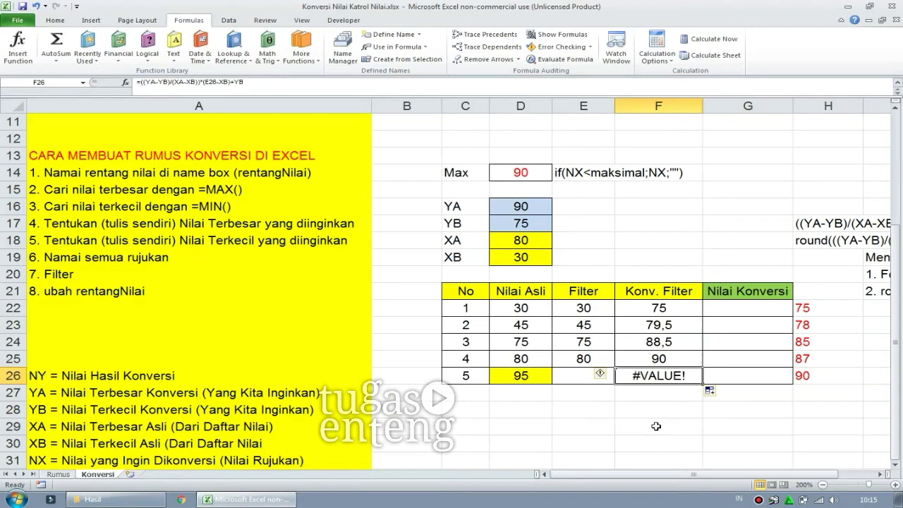
{"action": "left_click", "coordinate": [673, 415]}
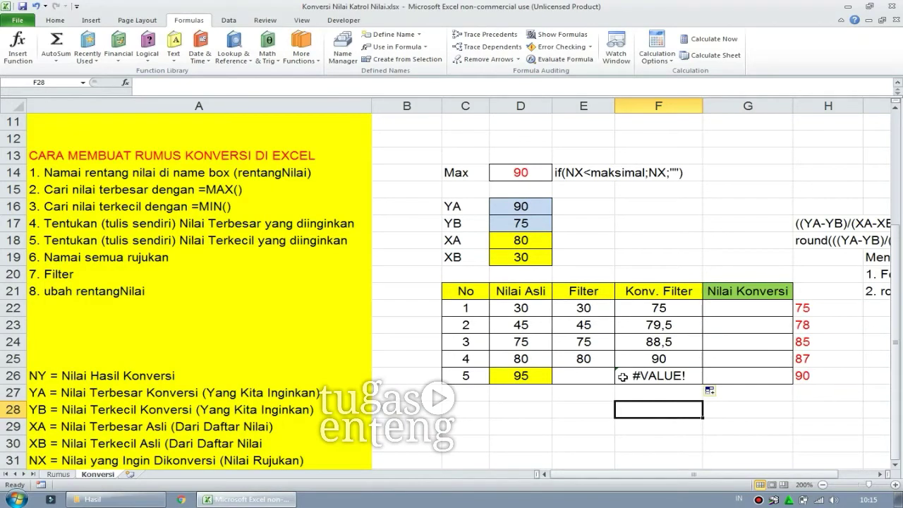
{"action": "left_click", "coordinate": [601, 379]}
{"action": "left_click", "coordinate": [643, 426]}
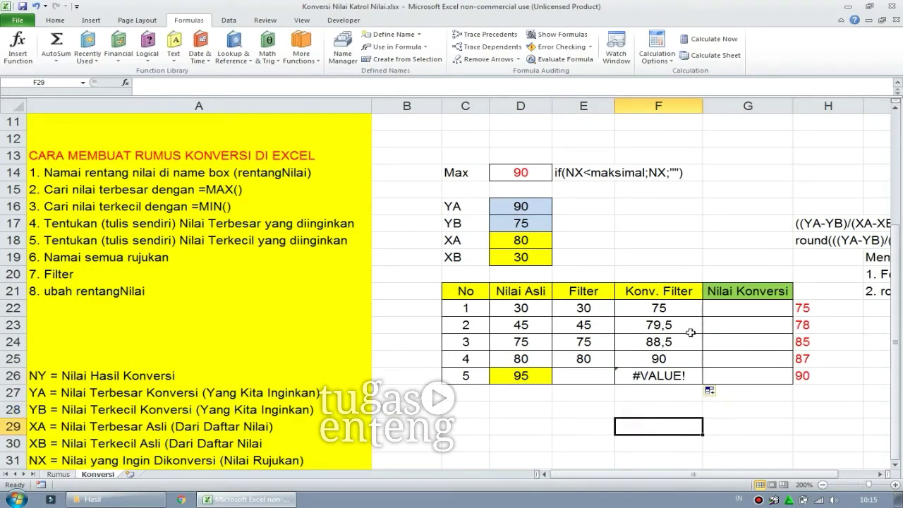
{"action": "left_click", "coordinate": [738, 290]}
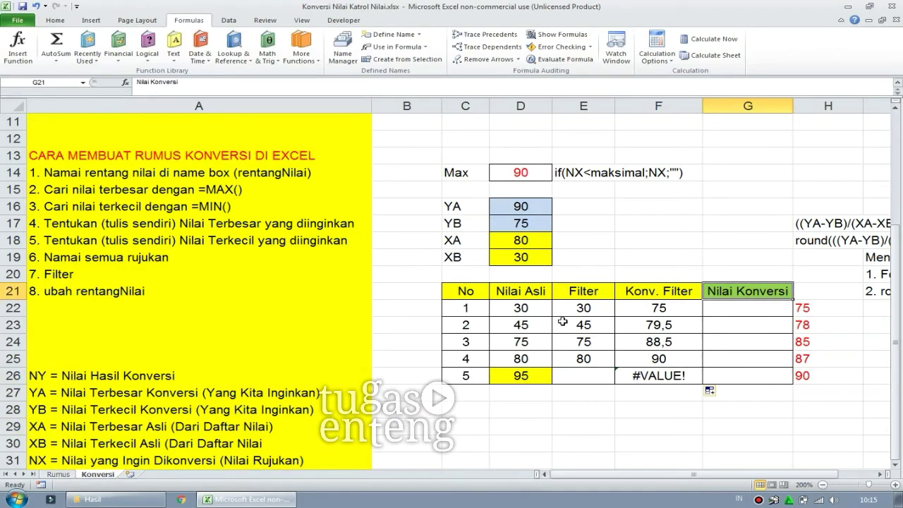
{"action": "left_click", "coordinate": [735, 308]}
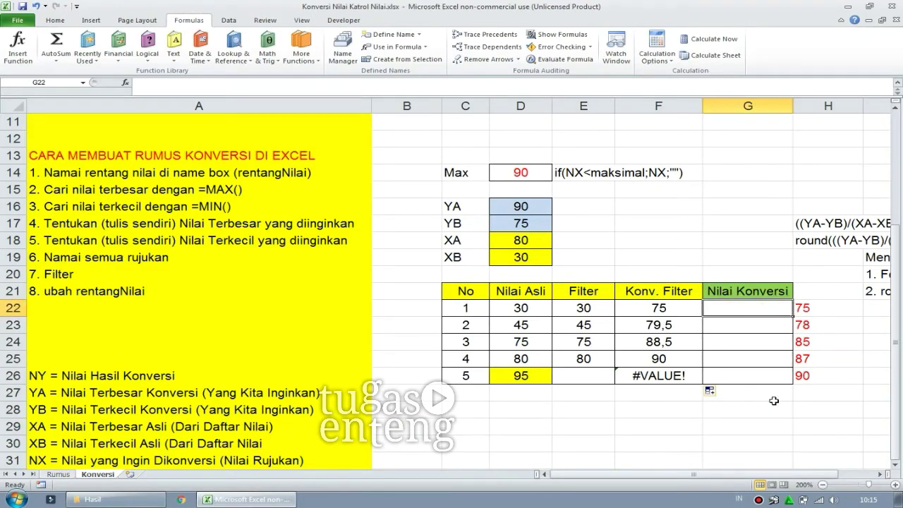
Step: Write step 9 in A22: '9. masukkan formula dengan rentangNilai baru'
{"action": "left_click", "coordinate": [143, 306]}
{"action": "type", "text": "9. fo"}
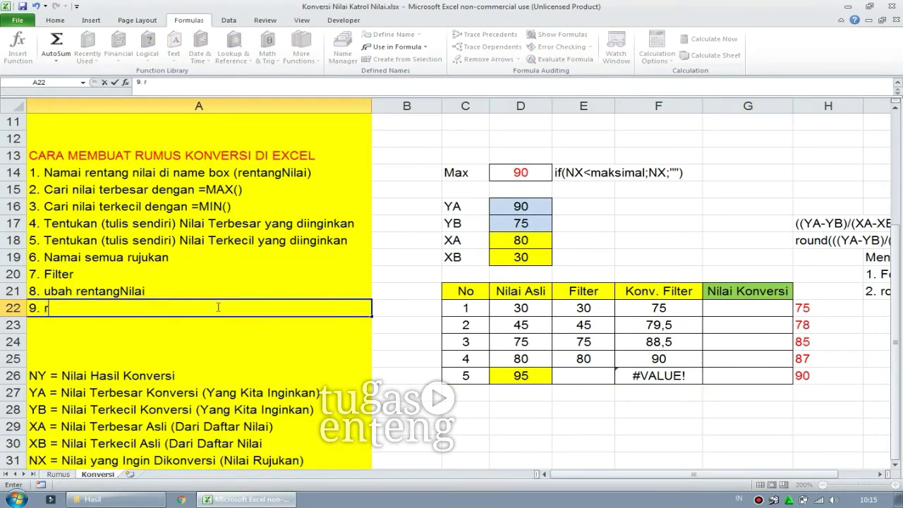
{"action": "type", "text": "rmula"}
{"action": "key", "text": "Return"}
{"action": "double_click", "coordinate": [218, 307]}
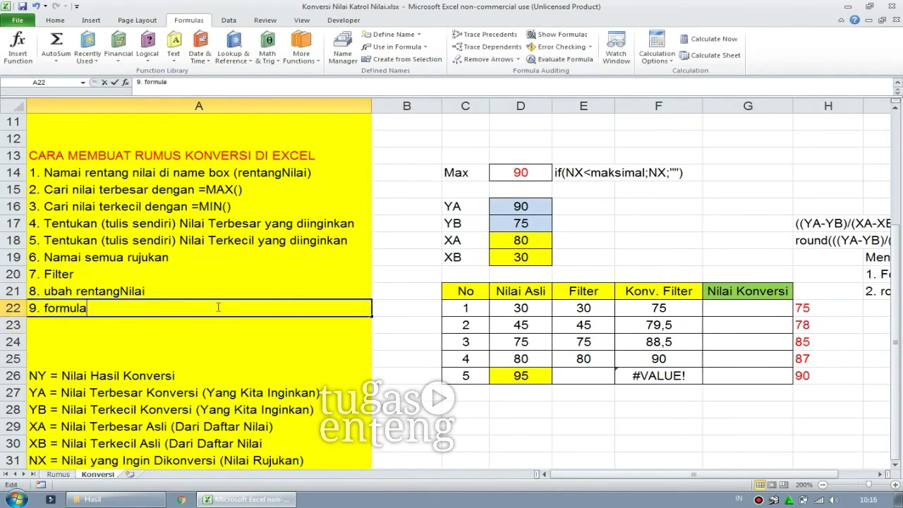
{"action": "key", "text": "ctrl+Left"}
{"action": "type", "text": "masukkan"}
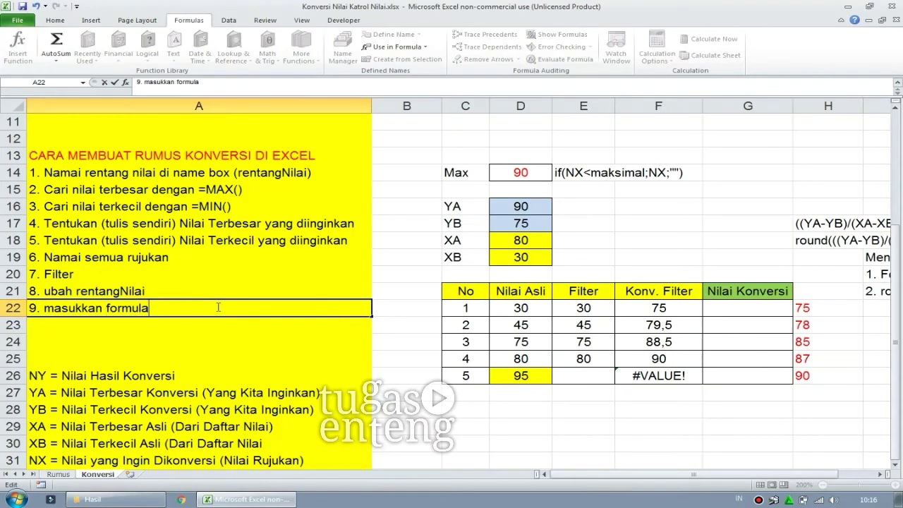
{"action": "key", "text": "End"}
{"action": "type", "text": "dengan renta"}
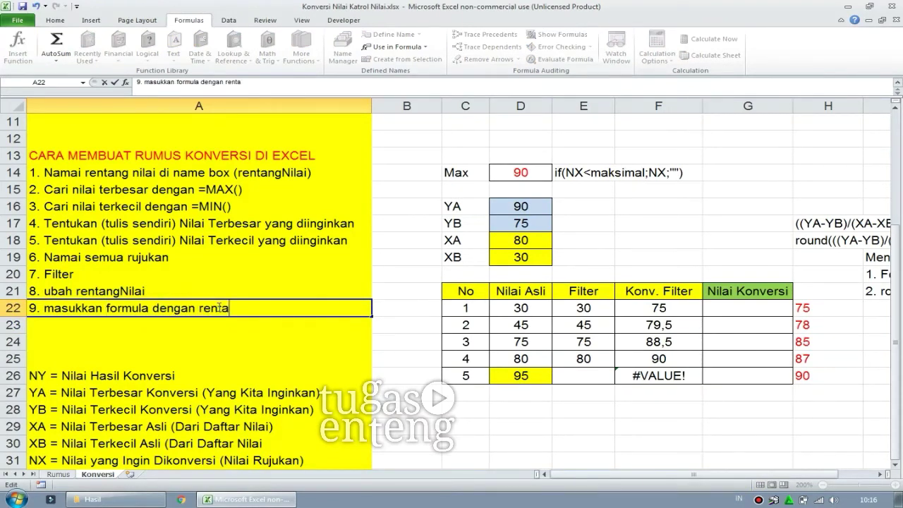
{"action": "type", "text": "ngNilai baru"}
{"action": "key", "text": "Return"}
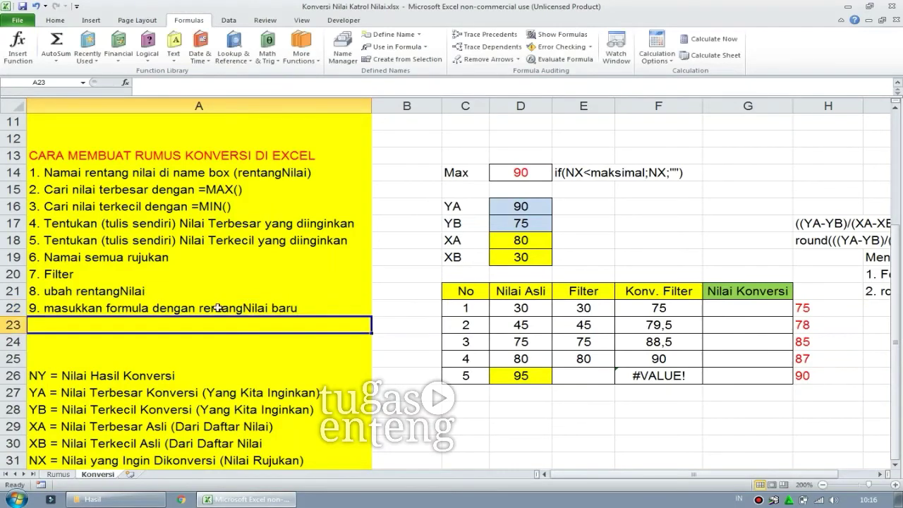
Step: Add step 10, 'gabungkan sebagai konversi akhir', in A23, dismissing the Help message
{"action": "type", "text": "19"}
{"action": "key", "text": "F1"}
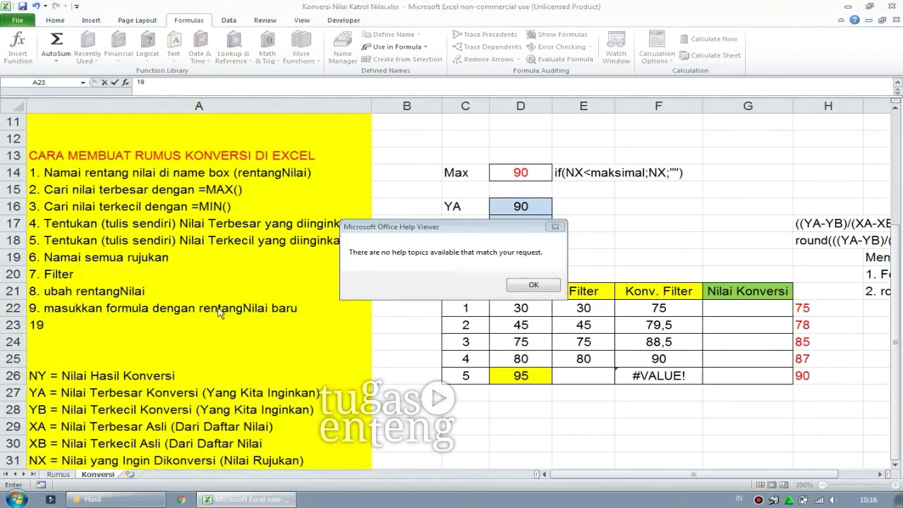
{"action": "left_click", "coordinate": [516, 284]}
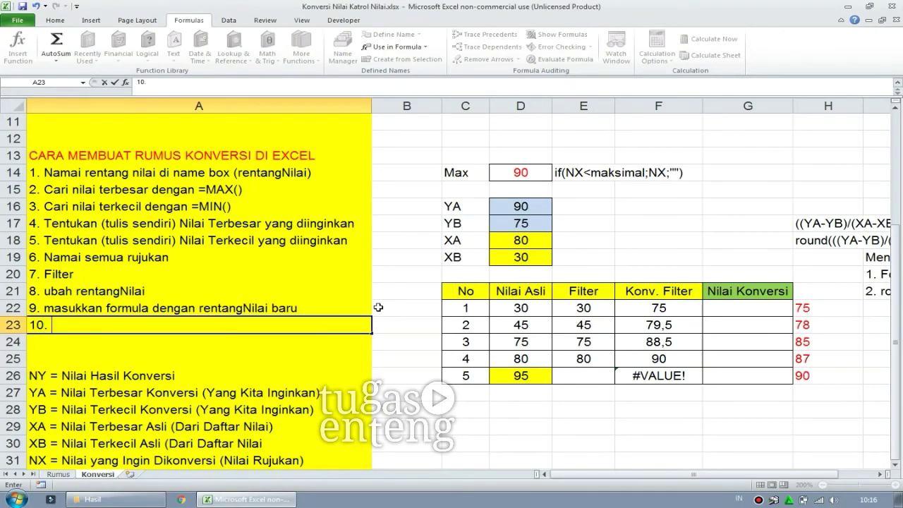
{"action": "type", "text": "gabu"}
{"action": "type", "text": "ngkkan seba"}
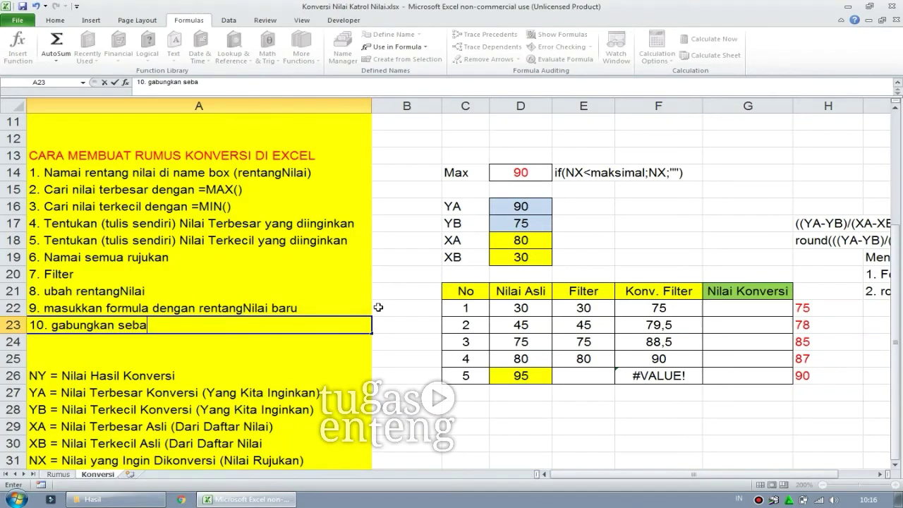
{"action": "type", "text": "gai konve"}
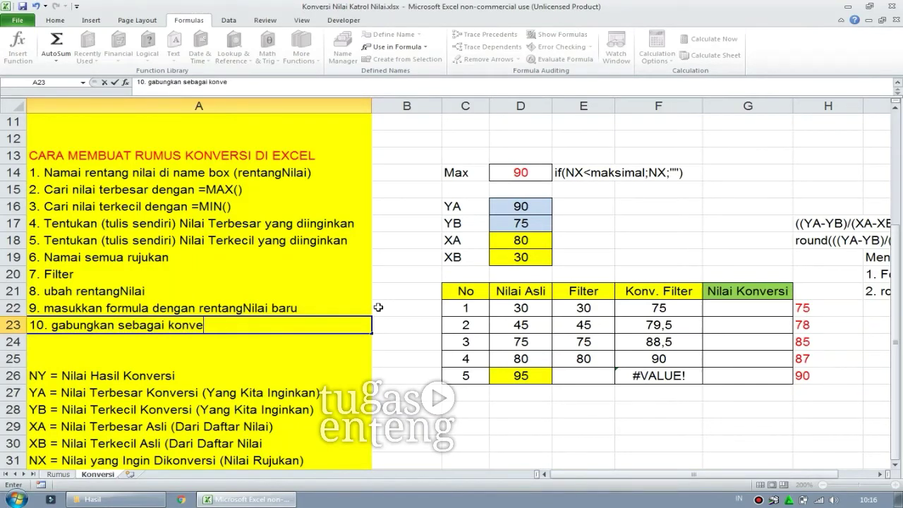
{"action": "type", "text": "rsi akhir"}
{"action": "key", "text": "Return"}
{"action": "left_click", "coordinate": [430, 398]}
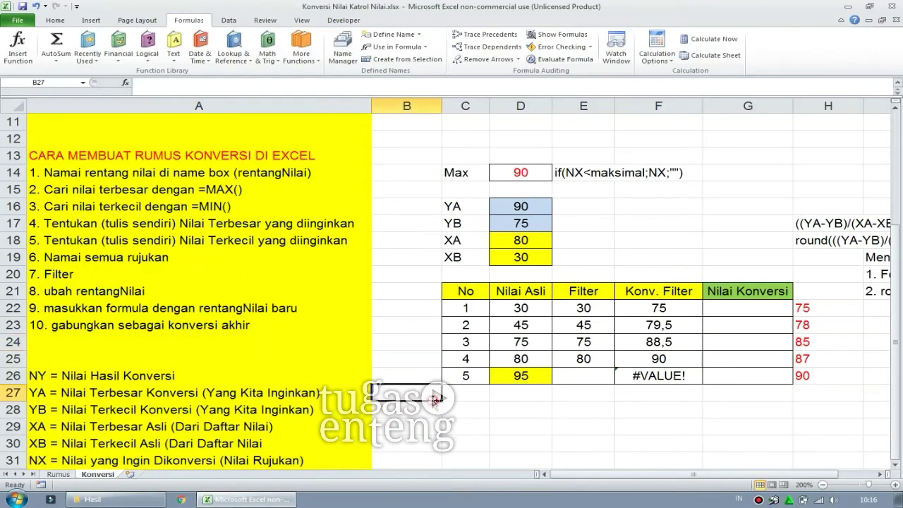
{"action": "left_click", "coordinate": [756, 417]}
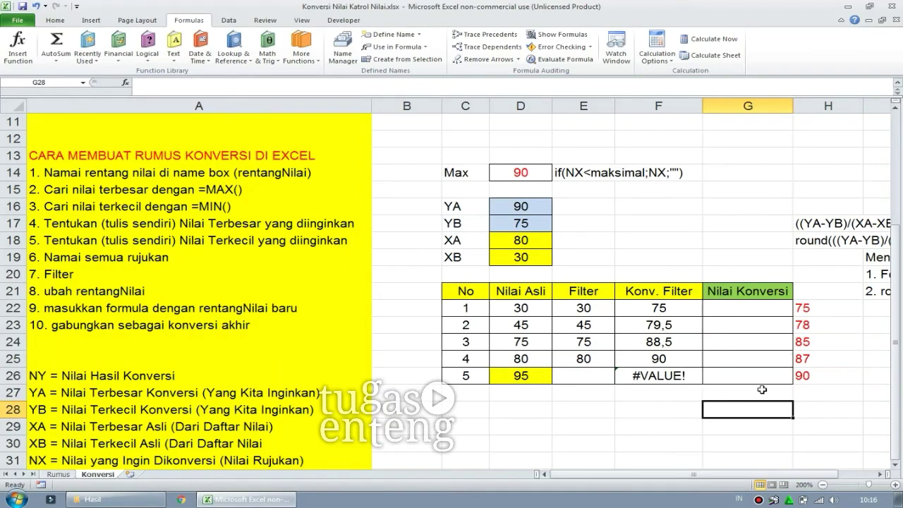
{"action": "type", "text": "iferror("}
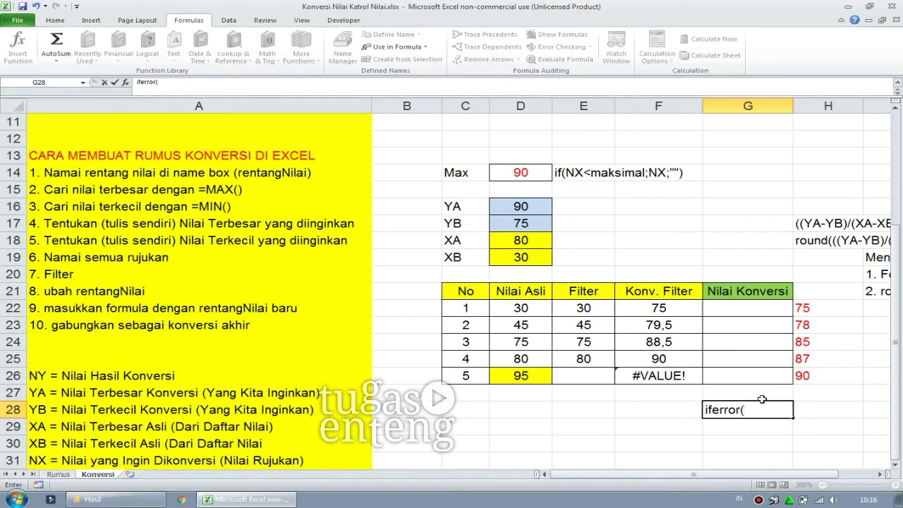
{"action": "key", "text": "Escape"}
{"action": "left_click", "coordinate": [750, 375]}
{"action": "type", "text": "="}
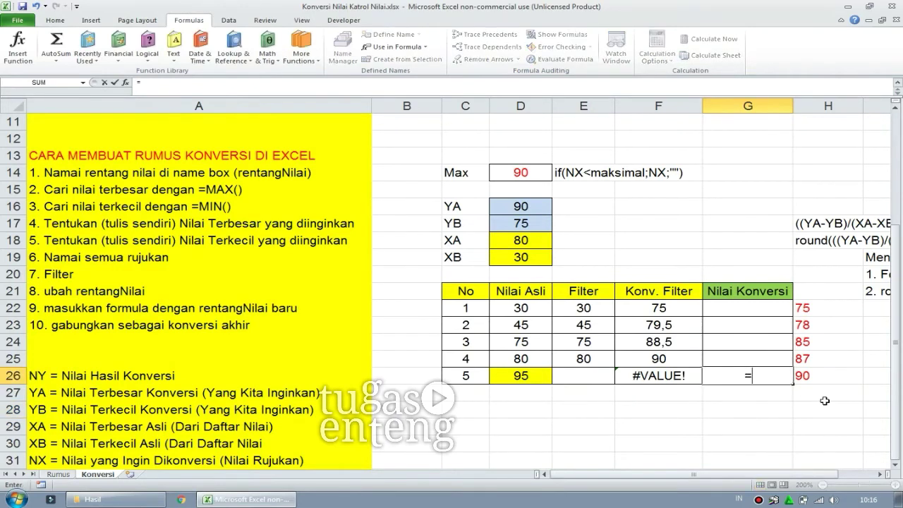
{"action": "type", "text": "Ifer"}
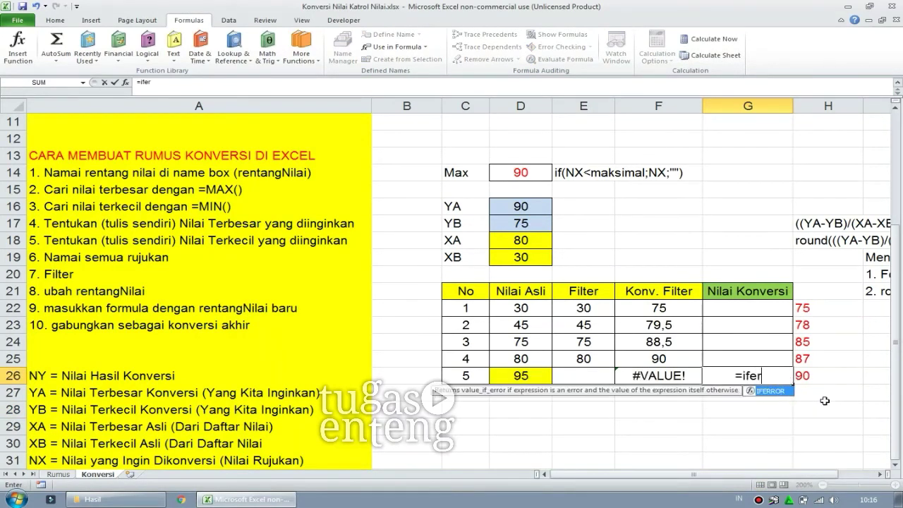
{"action": "type", "text": "ror("}
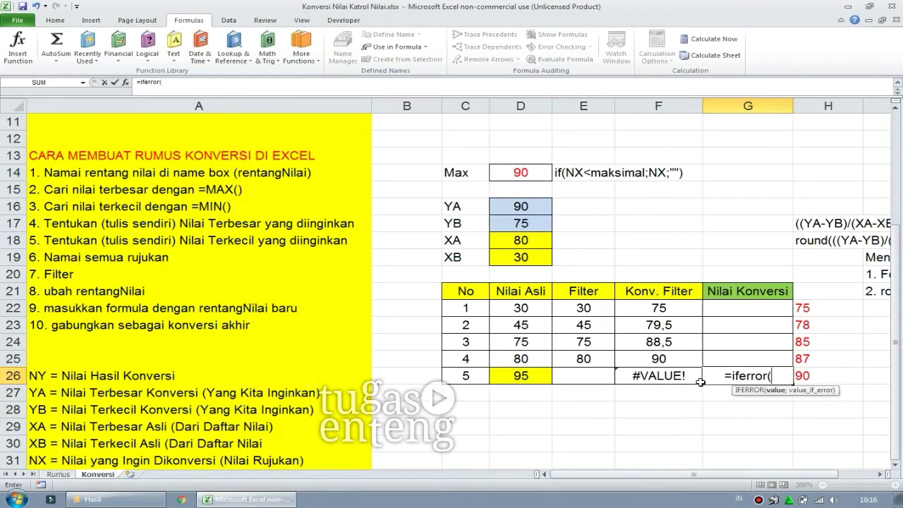
{"action": "left_click", "coordinate": [694, 378]}
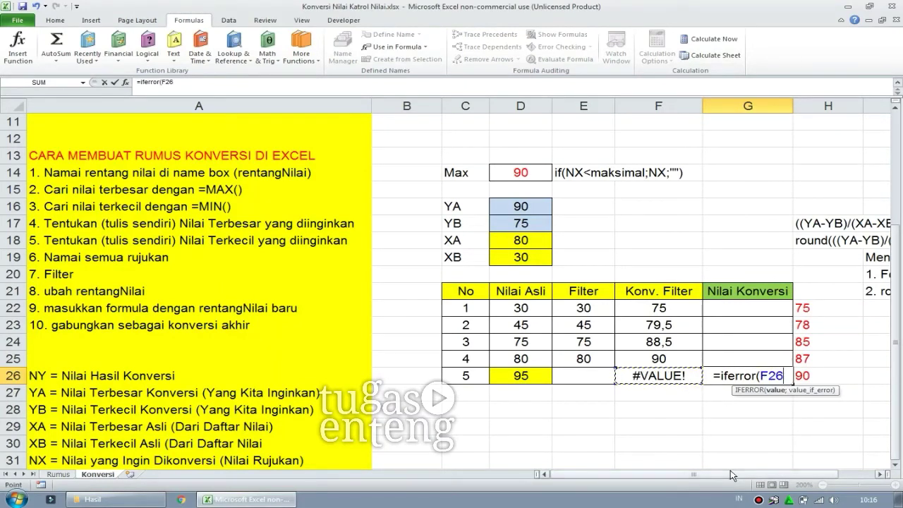
{"action": "type", "text": ";"}
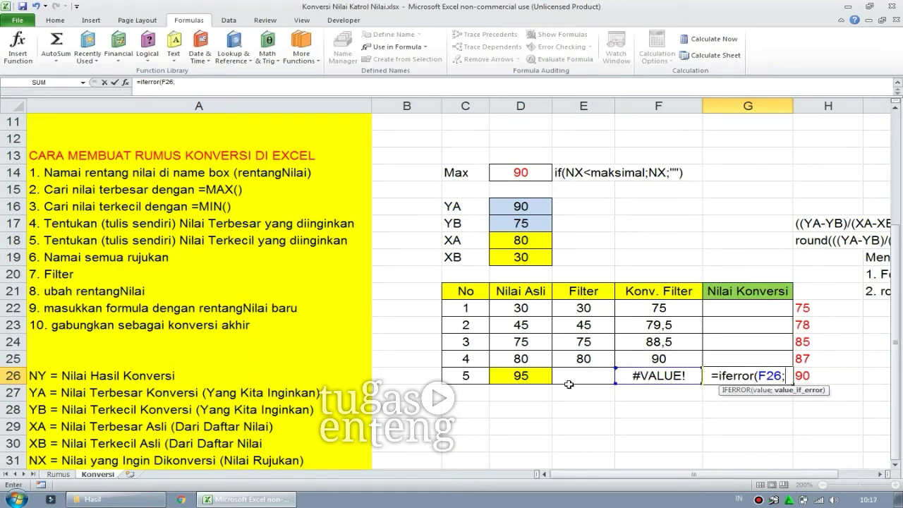
{"action": "left_click", "coordinate": [539, 377]}
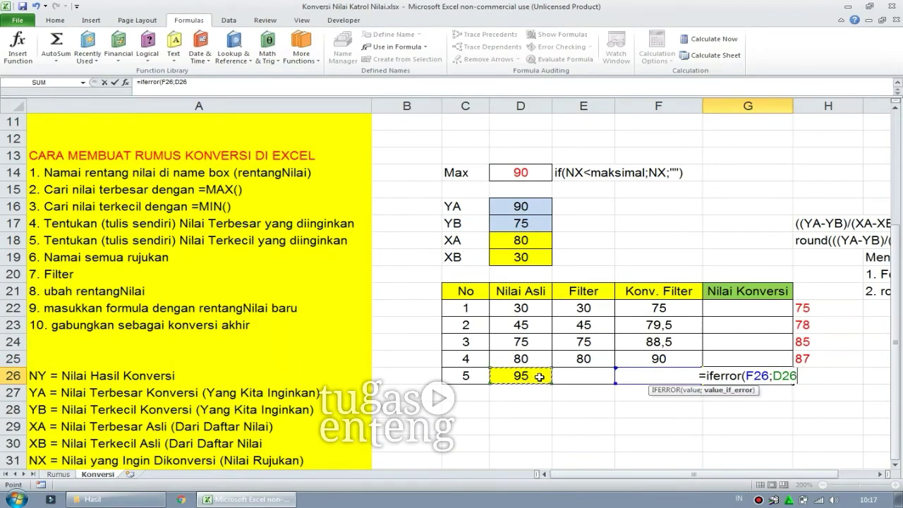
{"action": "type", "text": ")"}
{"action": "key", "text": "Return"}
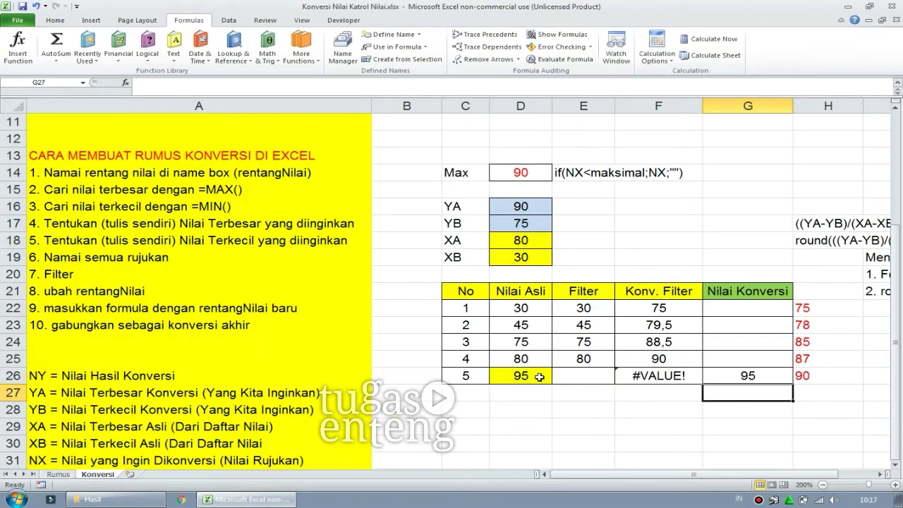
{"action": "key", "text": "Up"}
{"action": "key", "text": "Delete"}
{"action": "key", "text": "Down"}
{"action": "key", "text": "Up"}
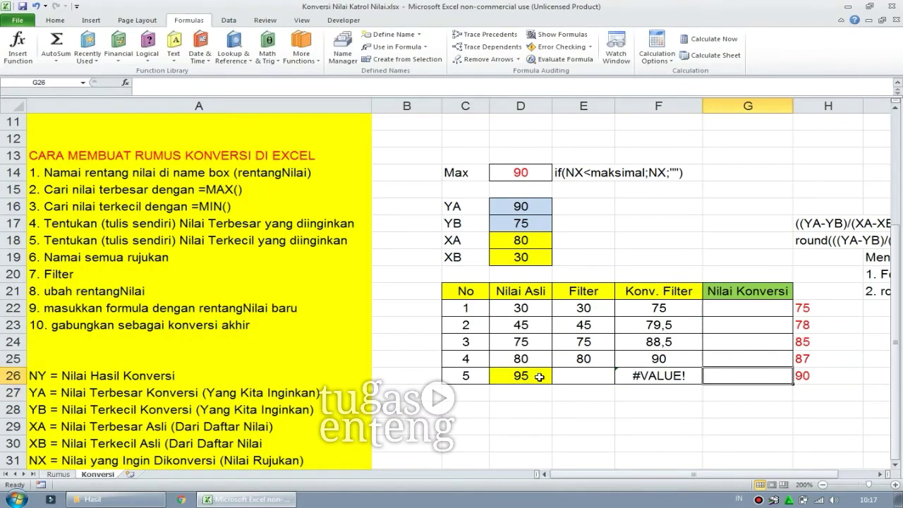
Step: Type the note 'iferror(hasilkonv;nilaiasli)' in cell G28
{"action": "key", "text": "Down"}
{"action": "key", "text": "Down"}
{"action": "type", "text": "if"}
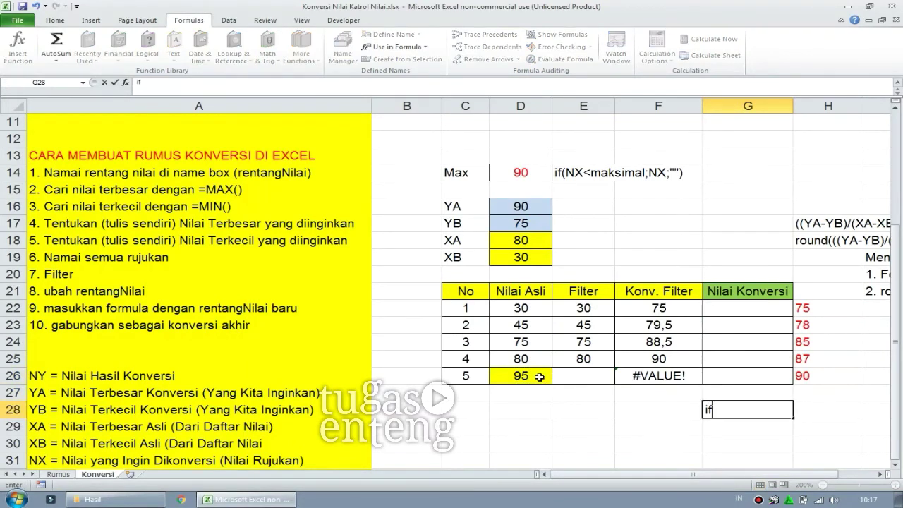
{"action": "type", "text": "error("}
{"action": "type", "text": "N"}
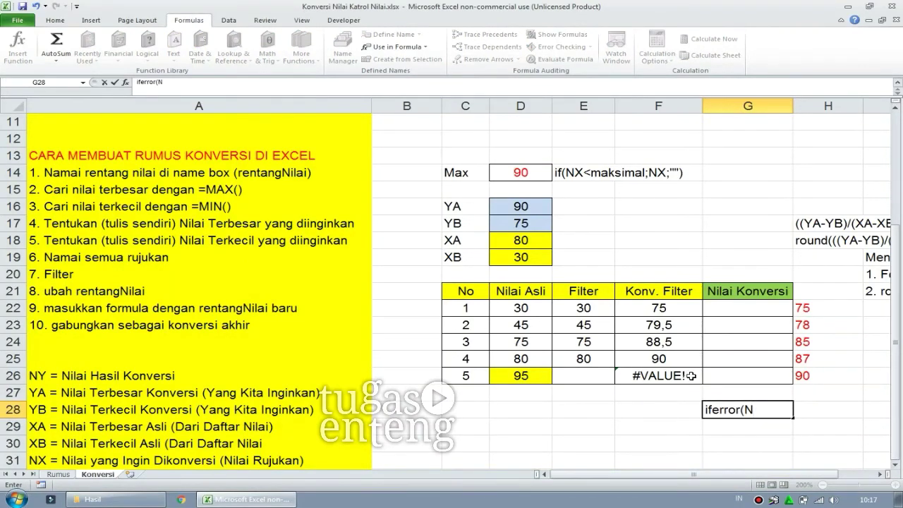
{"action": "key", "text": "BackSpace"}
{"action": "type", "text": "has"}
{"action": "type", "text": "ilkonv;"}
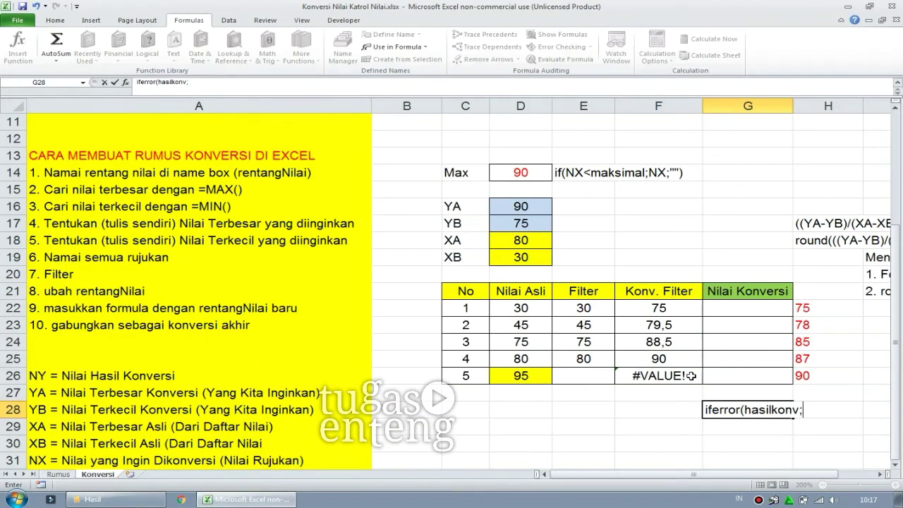
{"action": "type", "text": "nilaiasli"}
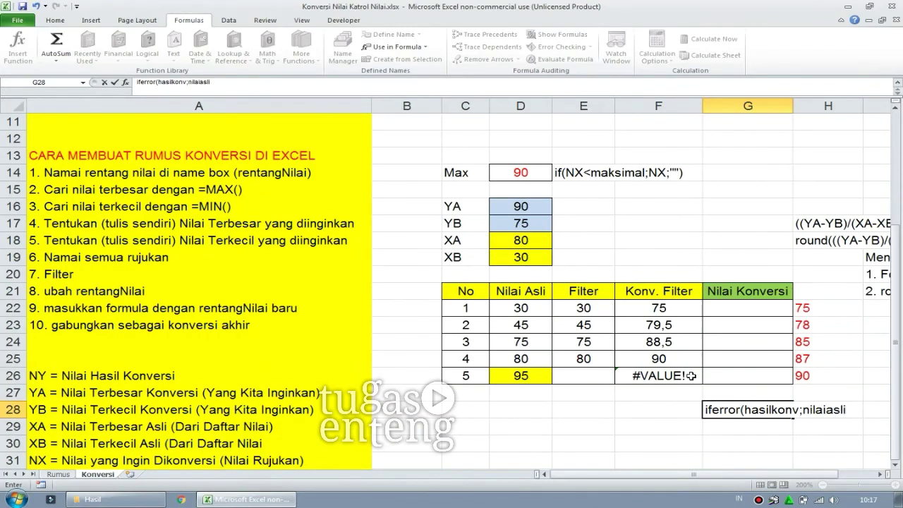
{"action": "key", "text": "Up"}
{"action": "key", "text": "Up"}
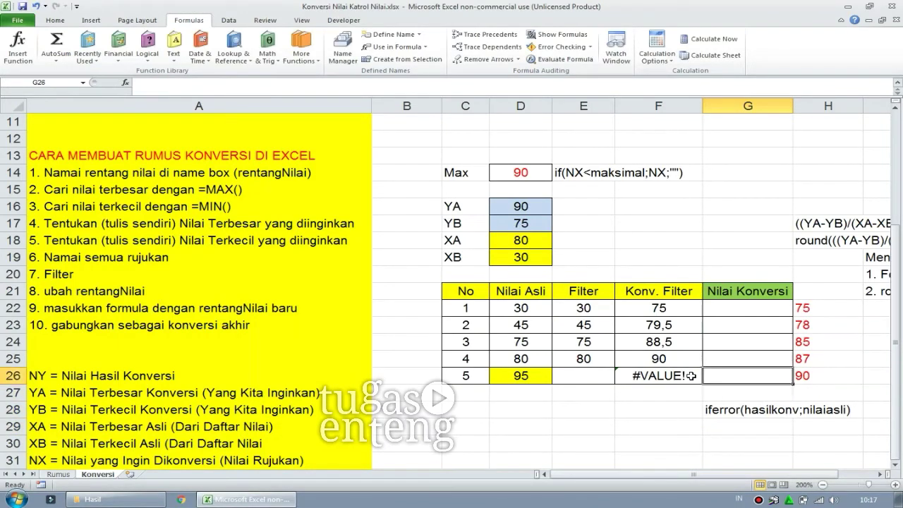
Step: Enter =IFERROR(F22;D22) in G22 and fill it down to G26, giving 75 through 95
{"action": "key", "text": "Up"}
{"action": "key", "text": "Up"}
{"action": "key", "text": "Up"}
{"action": "key", "text": "Up"}
{"action": "type", "text": "=i"}
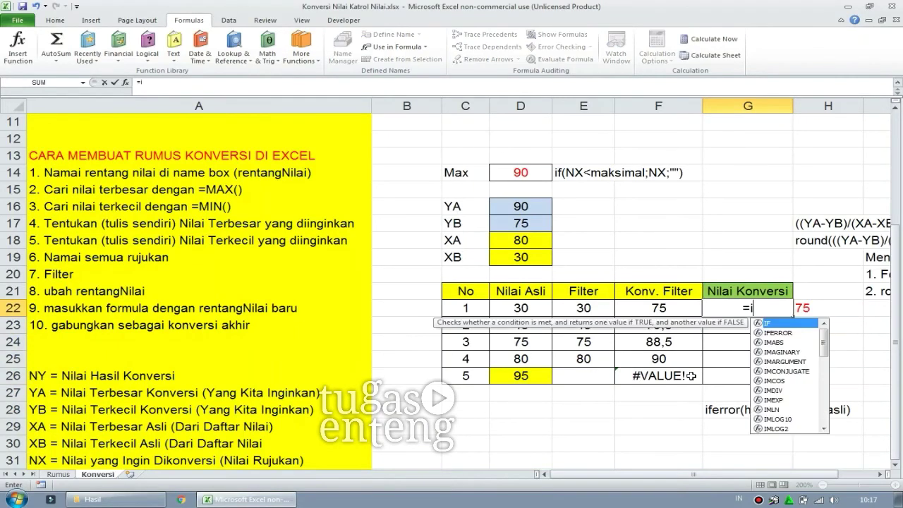
{"action": "type", "text": "ferror("}
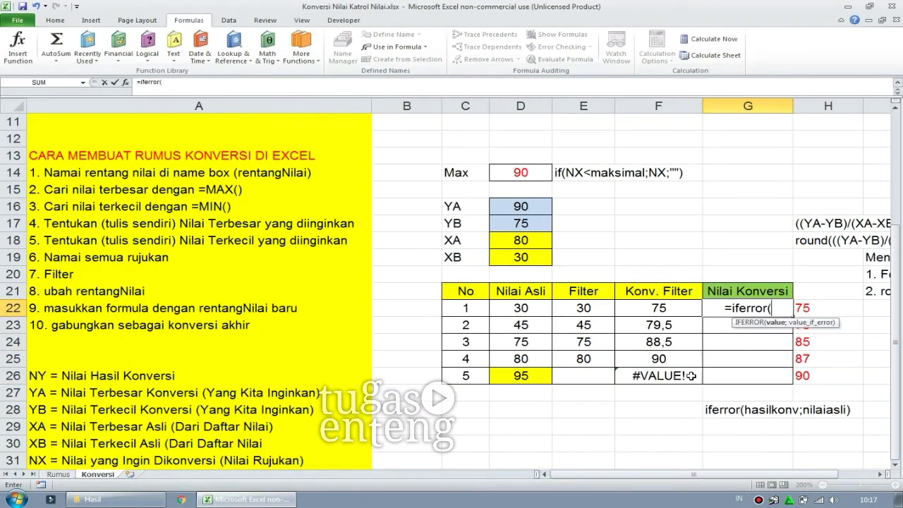
{"action": "left_click", "coordinate": [674, 314]}
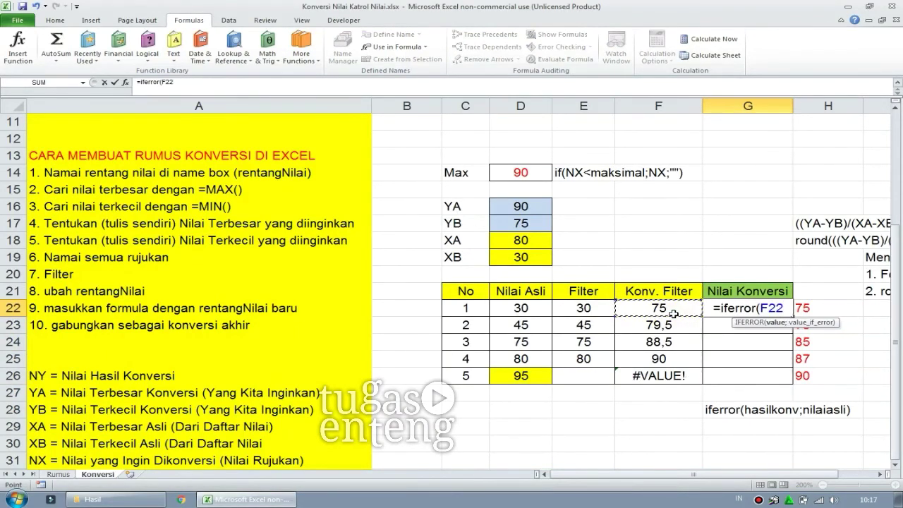
{"action": "type", "text": ";"}
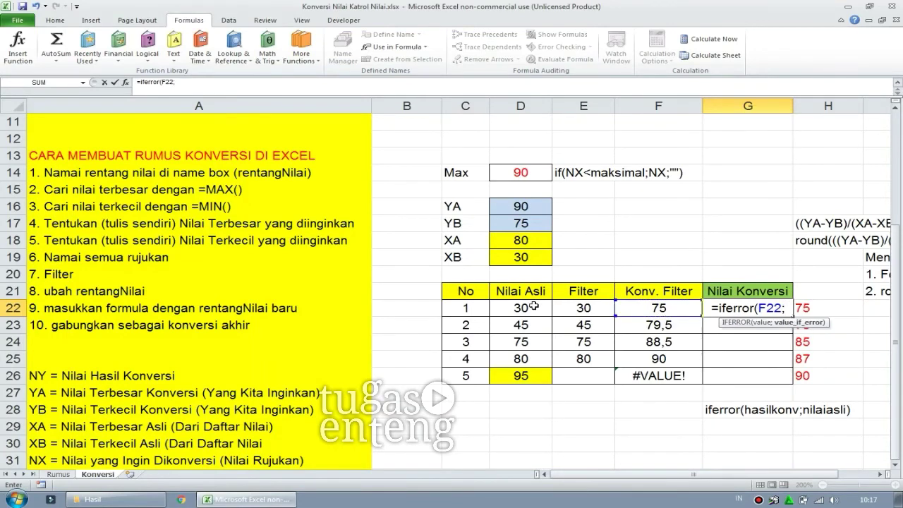
{"action": "left_click", "coordinate": [535, 306]}
{"action": "type", "text": ")"}
{"action": "key", "text": "Return"}
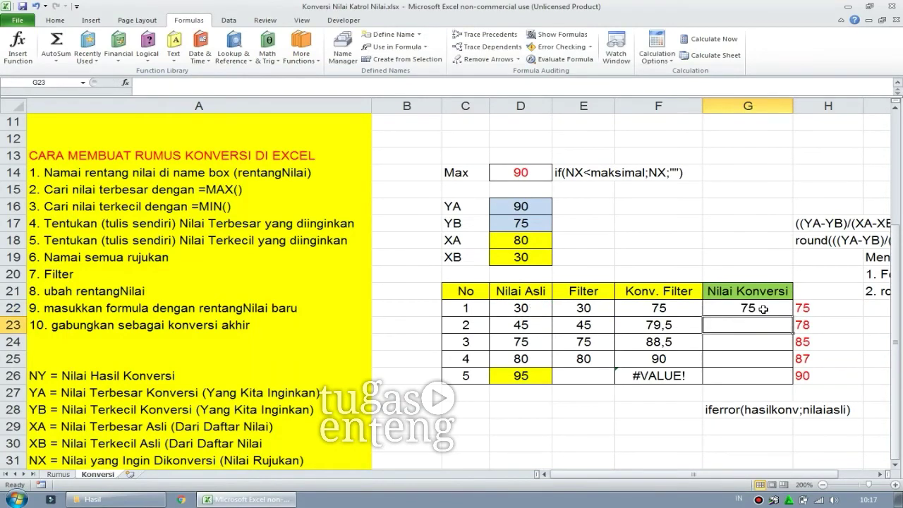
{"action": "left_click", "coordinate": [763, 310]}
{"action": "left_click_drag", "start_coordinate": [793, 318], "coordinate": [788, 383]}
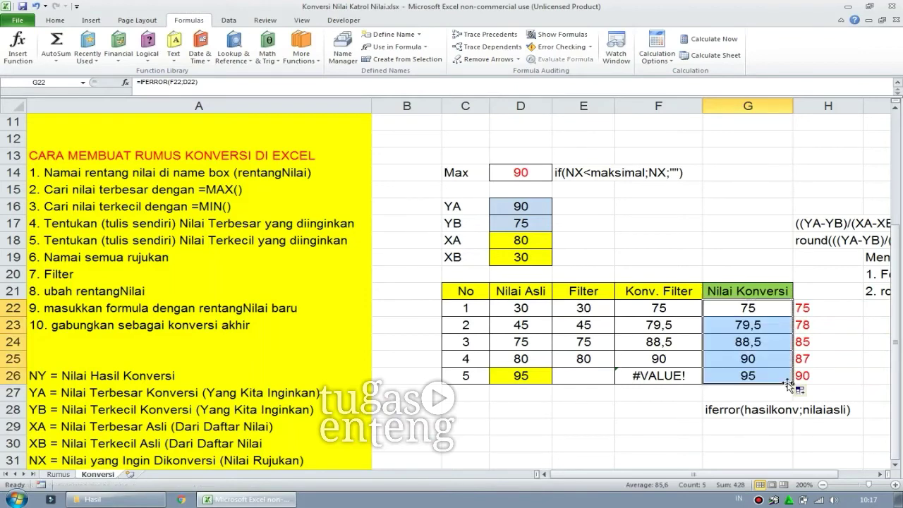
{"action": "left_click", "coordinate": [773, 445]}
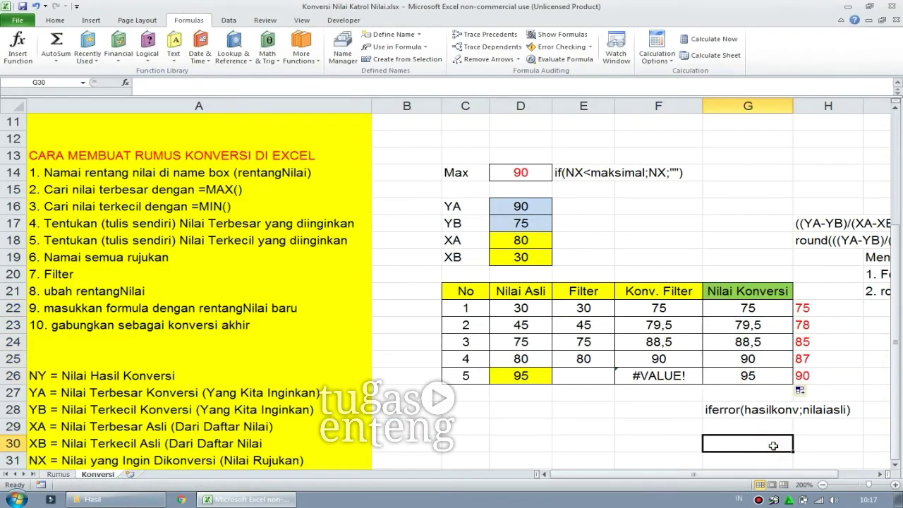
{"action": "mouse_move", "coordinate": [776, 341]}
{"action": "left_mouse_down"}
{"action": "mouse_move", "coordinate": [776, 373]}
{"action": "mouse_move", "coordinate": [768, 310]}
{"action": "left_mouse_up"}
Step: Try a yellow, then a light orange, fill on the selected results
{"action": "left_click", "coordinate": [55, 20]}
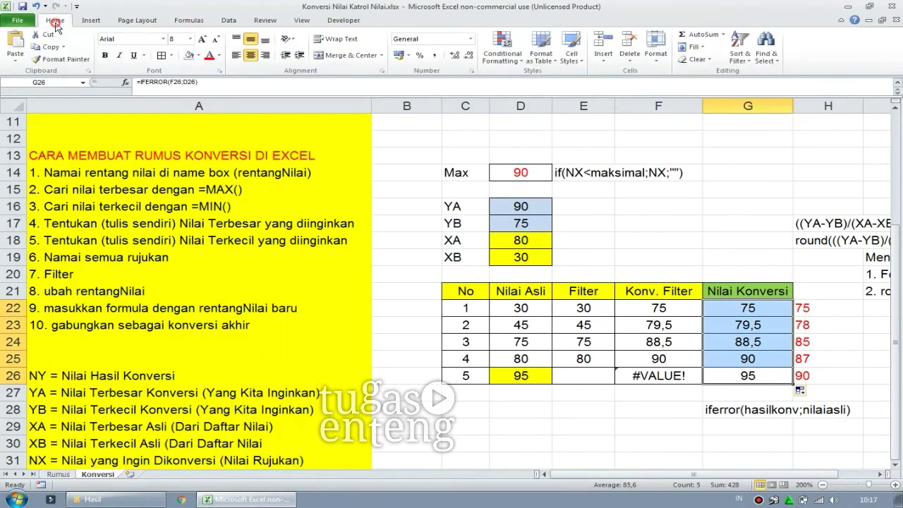
{"action": "left_click", "coordinate": [200, 55]}
{"action": "left_click", "coordinate": [225, 145]}
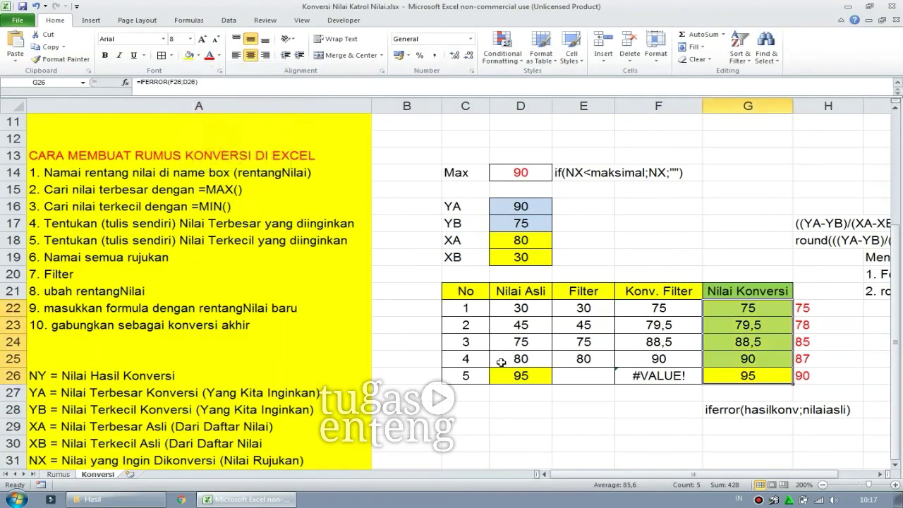
{"action": "left_click", "coordinate": [196, 55]}
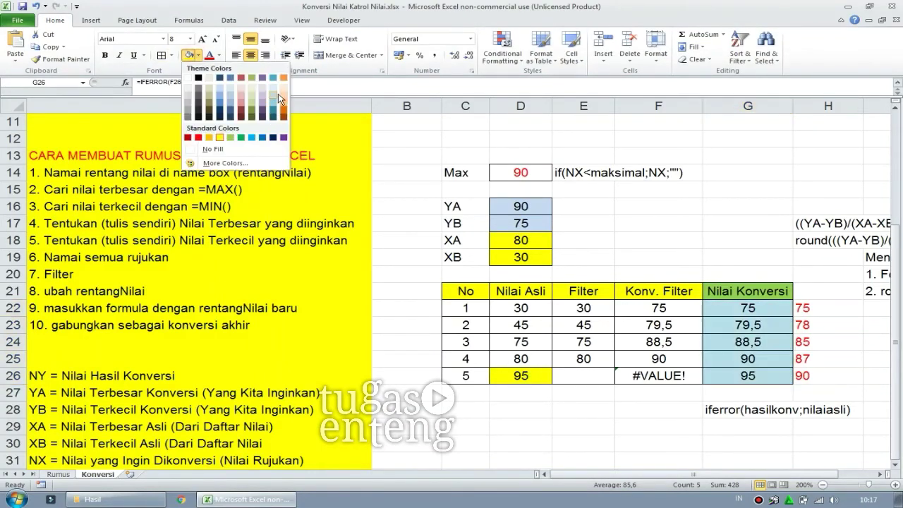
{"action": "left_click", "coordinate": [282, 97]}
{"action": "left_click", "coordinate": [653, 424]}
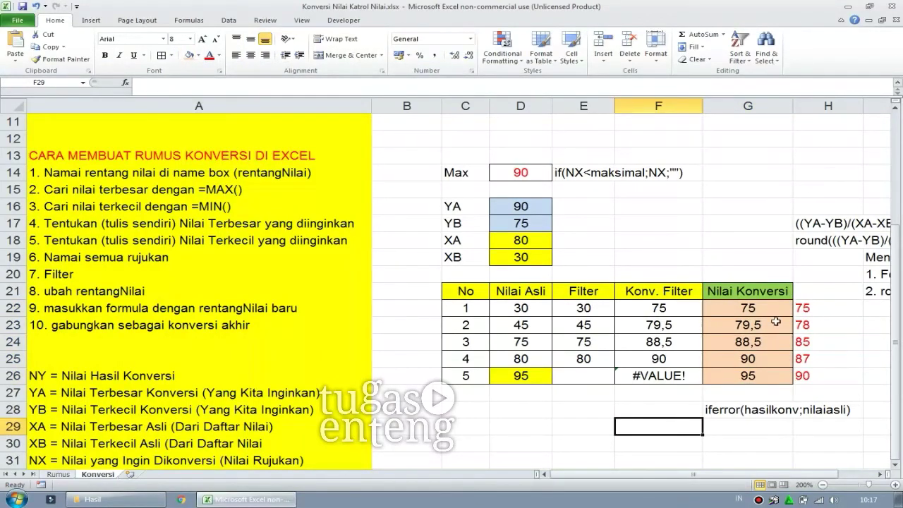
Step: Review the Nilai Konversi results G22:G26 and the red reference scores in column H
{"action": "left_click_drag", "start_coordinate": [774, 309], "coordinate": [772, 381]}
{"action": "left_click", "coordinate": [857, 376]}
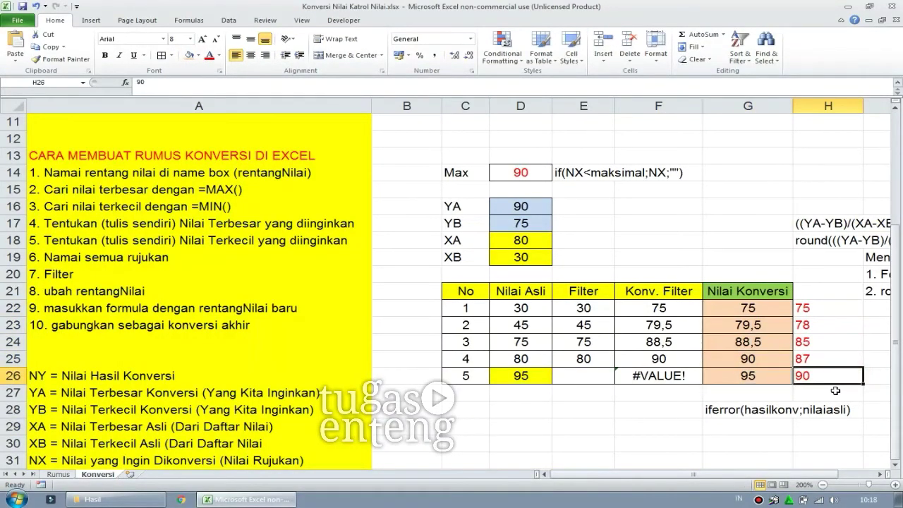
{"action": "left_click_drag", "start_coordinate": [835, 298], "coordinate": [837, 376]}
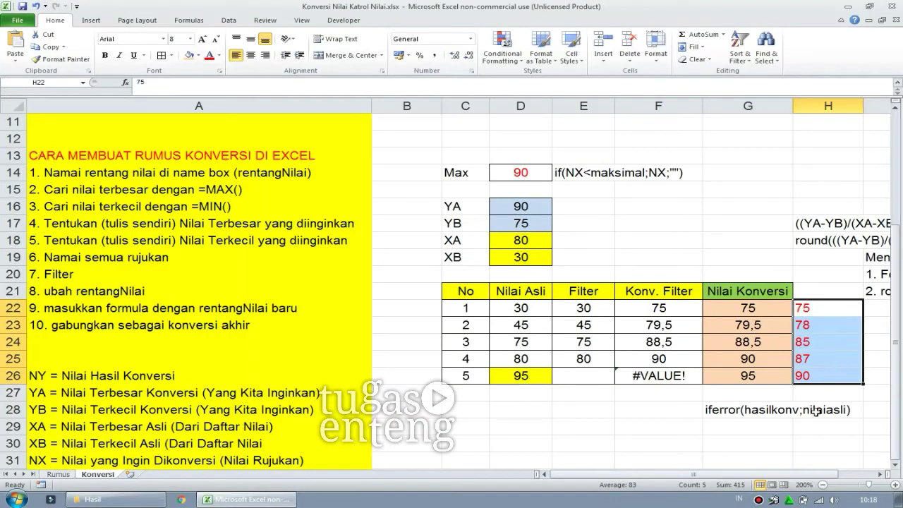
{"action": "left_click", "coordinate": [818, 443]}
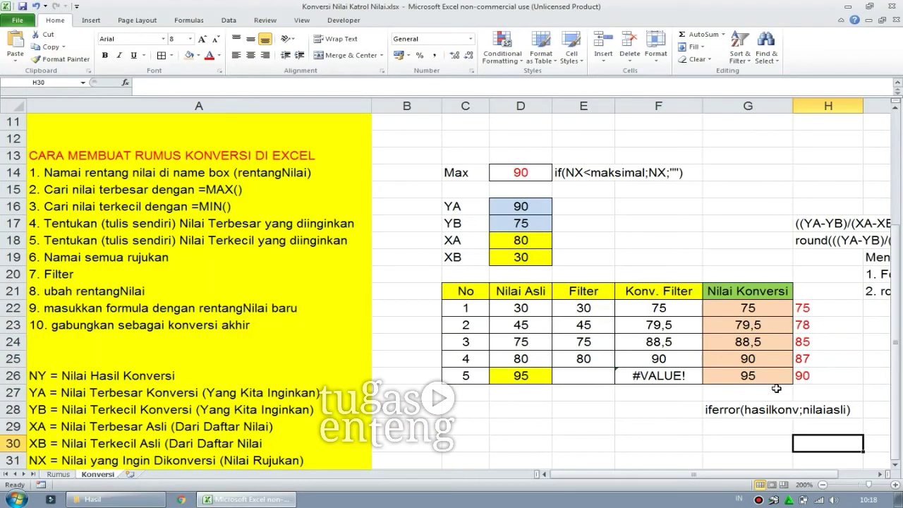
{"action": "left_click", "coordinate": [821, 366]}
{"action": "left_click", "coordinate": [827, 380]}
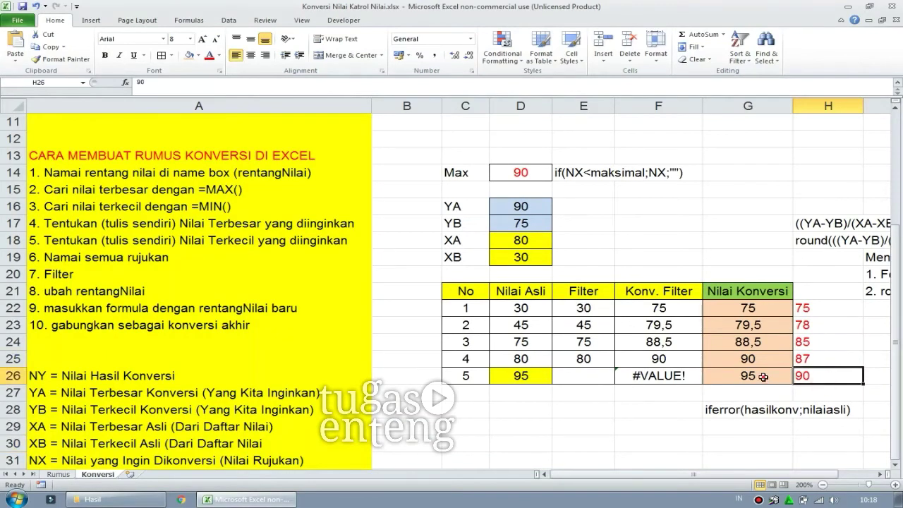
Step: Fill G26:H26 yellow and save the workbook
{"action": "left_click_drag", "start_coordinate": [764, 377], "coordinate": [825, 376]}
{"action": "left_click", "coordinate": [198, 56]}
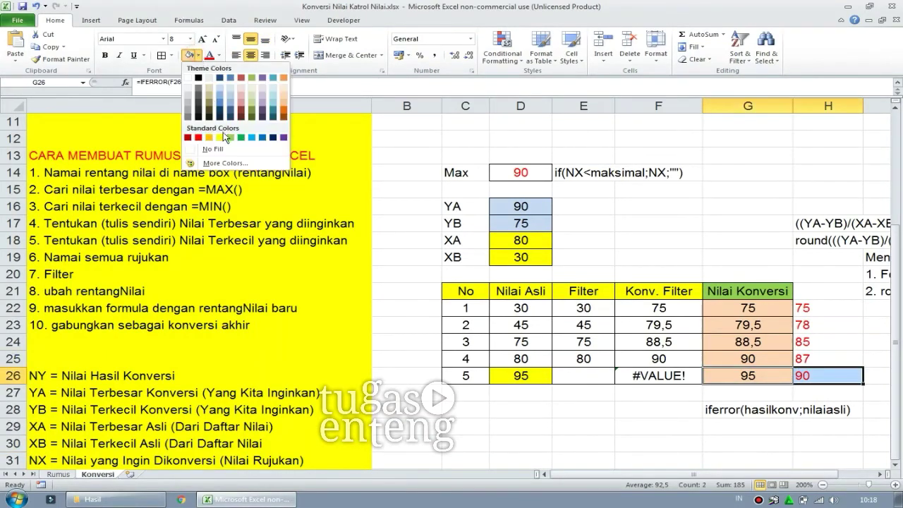
{"action": "left_click", "coordinate": [220, 137]}
{"action": "left_click", "coordinate": [498, 404]}
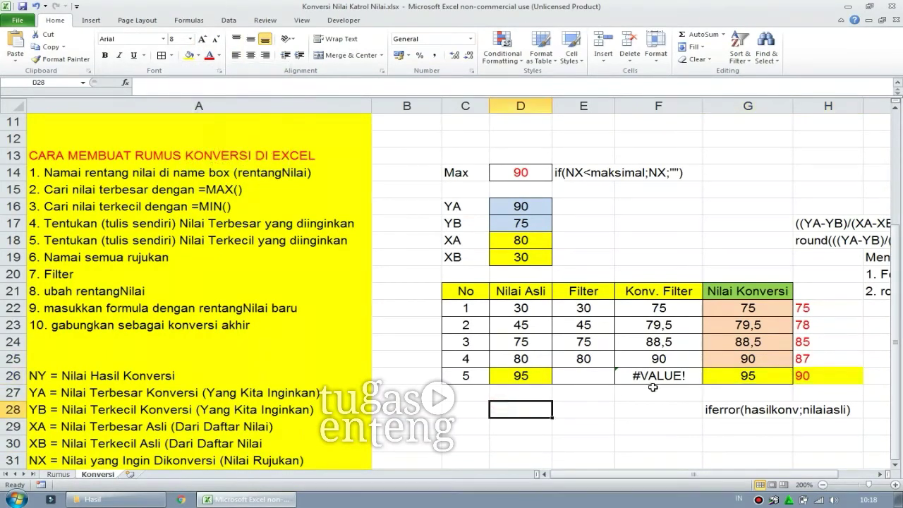
{"action": "left_click", "coordinate": [744, 377]}
{"action": "key", "text": "ctrl+s"}
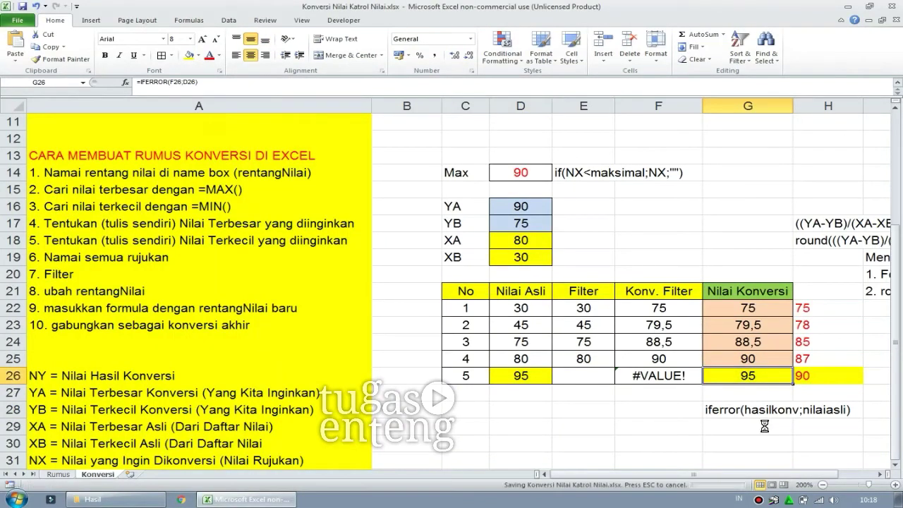
{"action": "left_click", "coordinate": [764, 427]}
{"action": "left_click", "coordinate": [823, 381]}
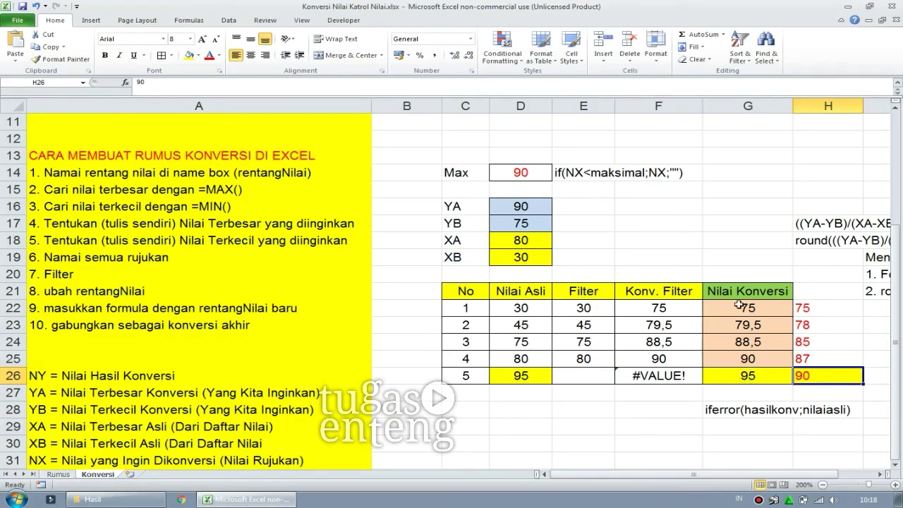
{"action": "left_click", "coordinate": [736, 379]}
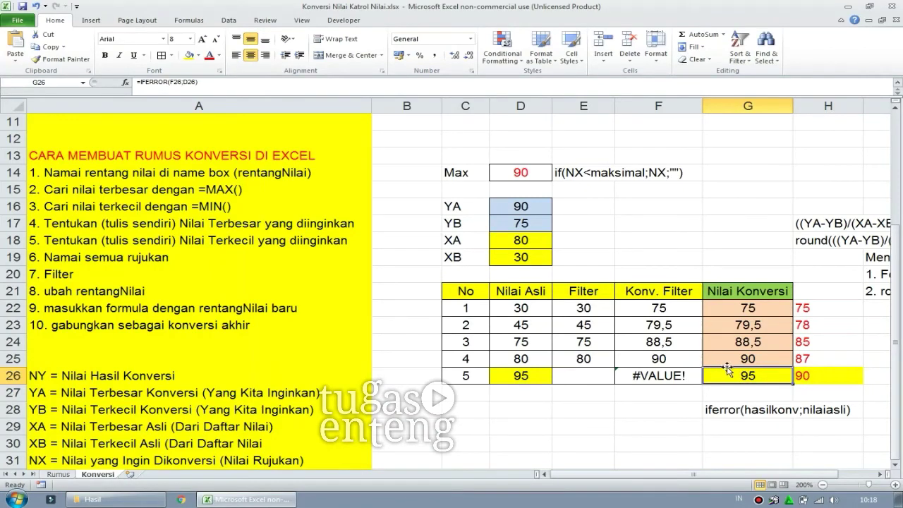
{"action": "left_click", "coordinate": [525, 210]}
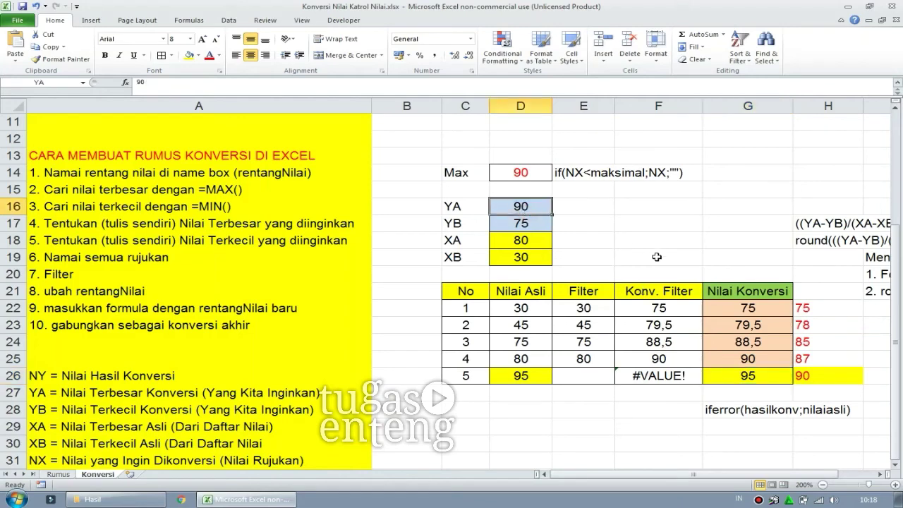
{"action": "type", "text": "88"}
{"action": "key", "text": "Return"}
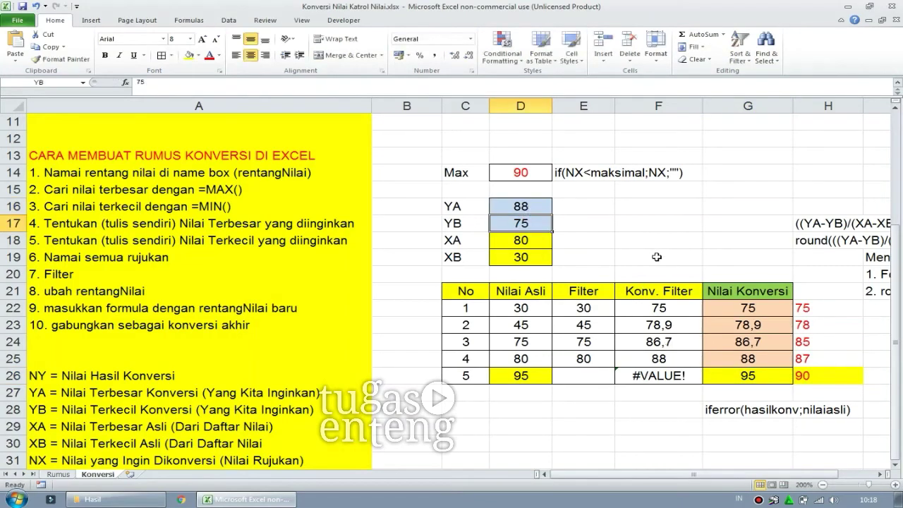
{"action": "key", "text": "Return"}
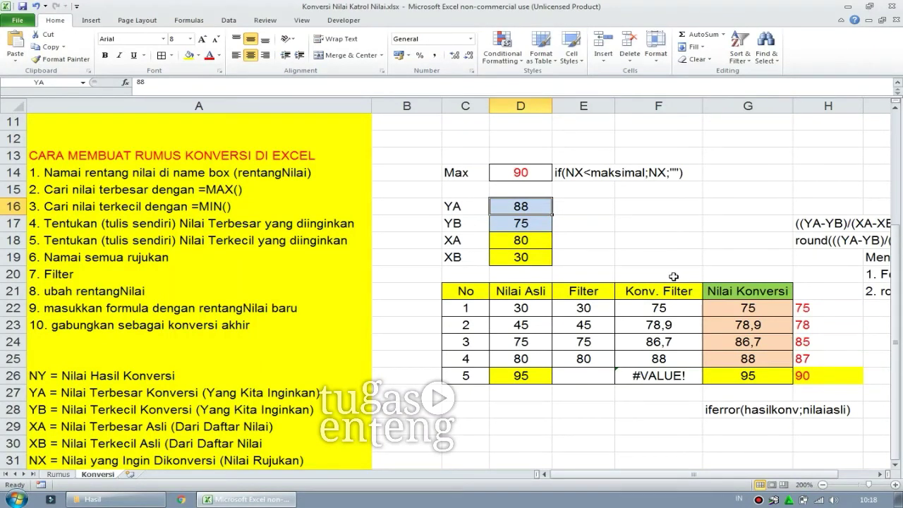
{"action": "key", "text": "Return"}
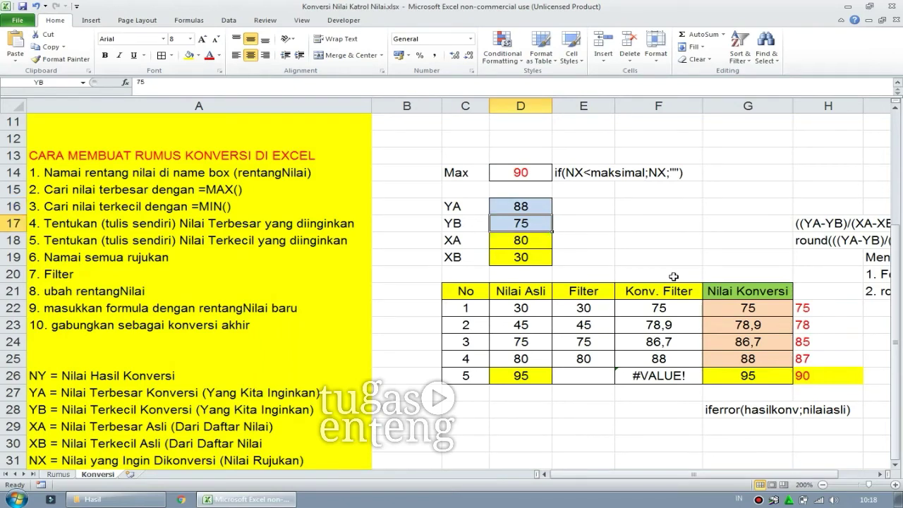
{"action": "type", "text": "70"}
{"action": "key", "text": "Return"}
{"action": "key", "text": "Return"}
{"action": "type", "text": "75"}
{"action": "key", "text": "Return"}
{"action": "type", "text": "90"}
{"action": "key", "text": "Return"}
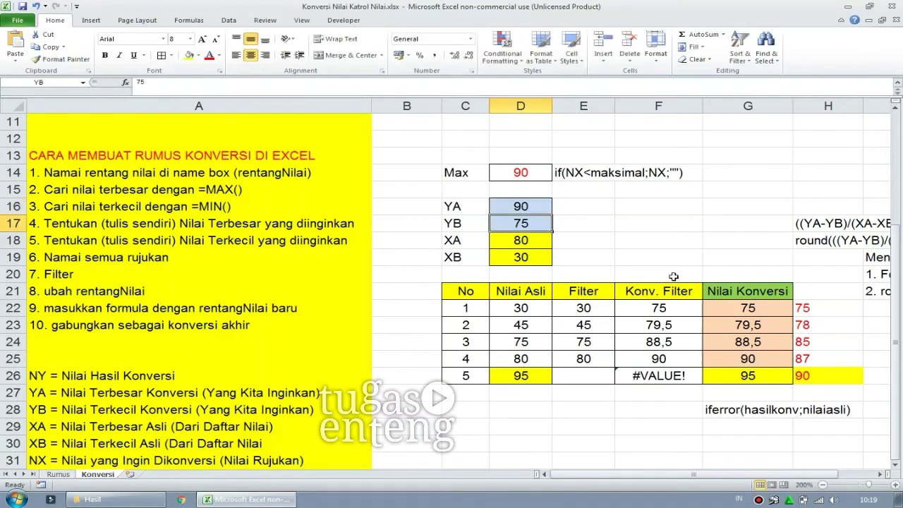
{"action": "left_click_drag", "start_coordinate": [762, 353], "coordinate": [757, 307]}
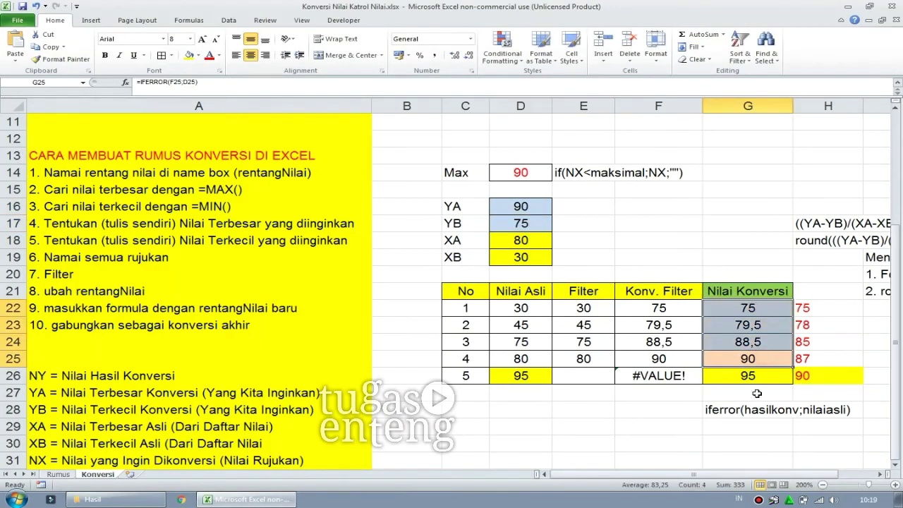
{"action": "left_click", "coordinate": [769, 370]}
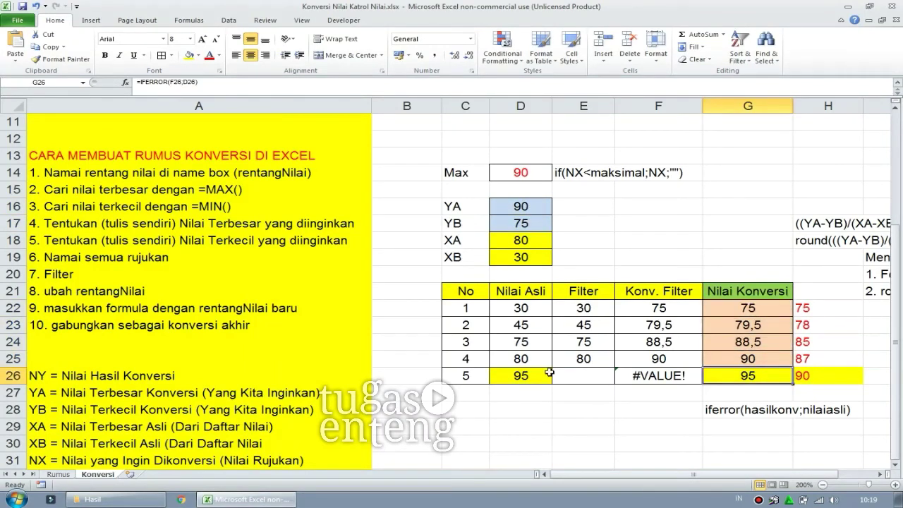
{"action": "left_click", "coordinate": [524, 172]}
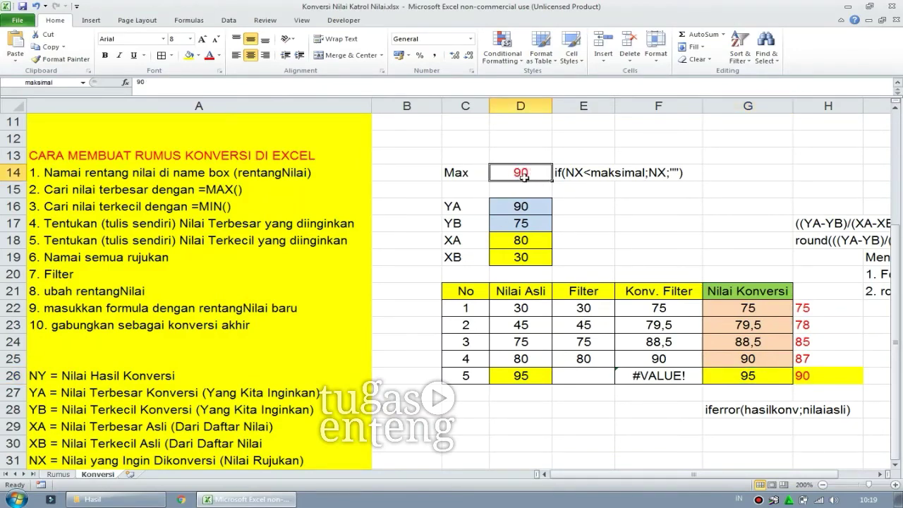
{"action": "double_click", "coordinate": [544, 410]}
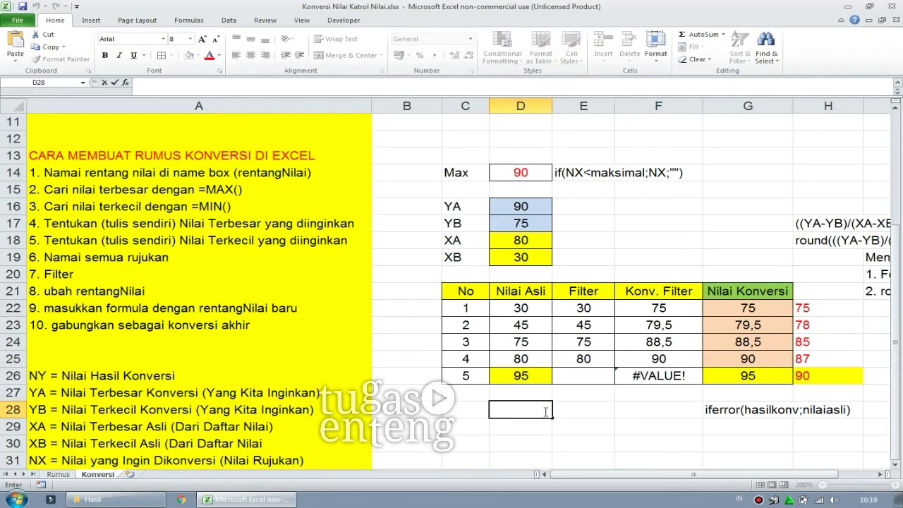
{"action": "left_click_drag", "start_coordinate": [604, 290], "coordinate": [602, 392]}
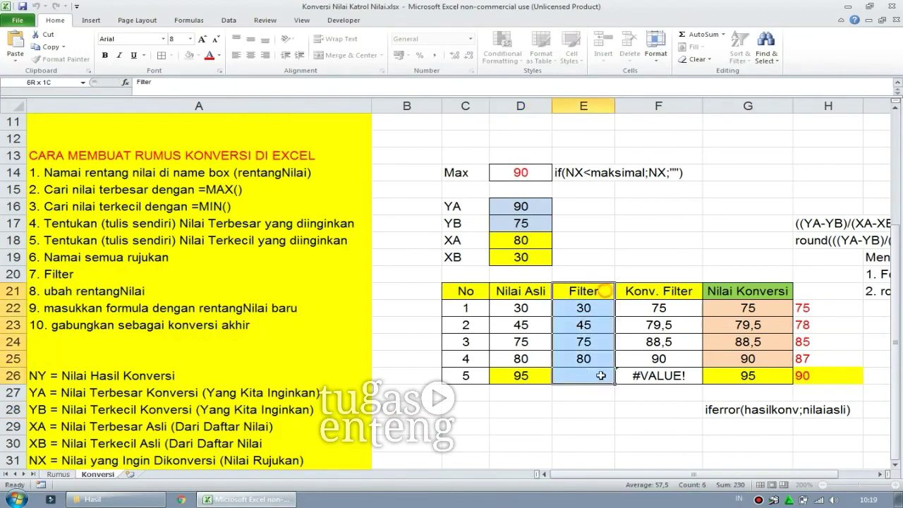
{"action": "left_click", "coordinate": [601, 307]}
{"action": "left_click_drag", "start_coordinate": [541, 309], "coordinate": [541, 375]}
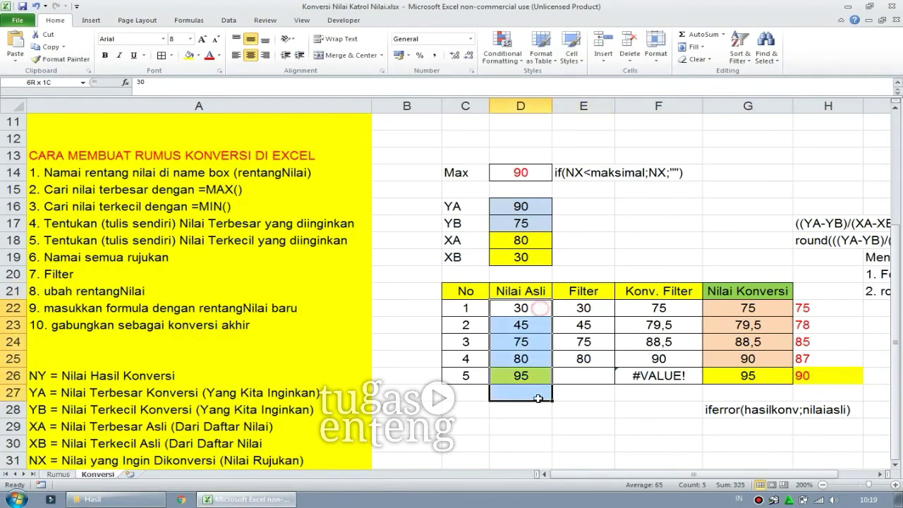
{"action": "left_click_drag", "start_coordinate": [579, 304], "coordinate": [579, 376]}
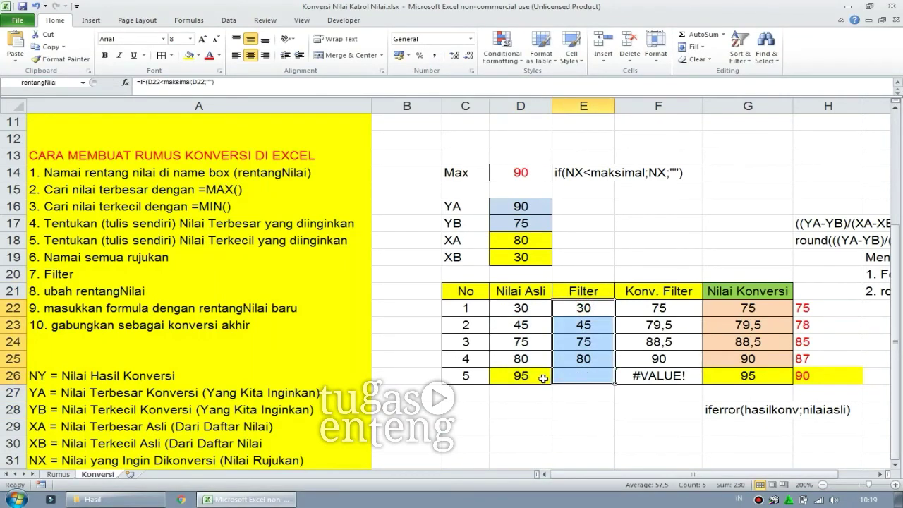
{"action": "left_click", "coordinate": [528, 370]}
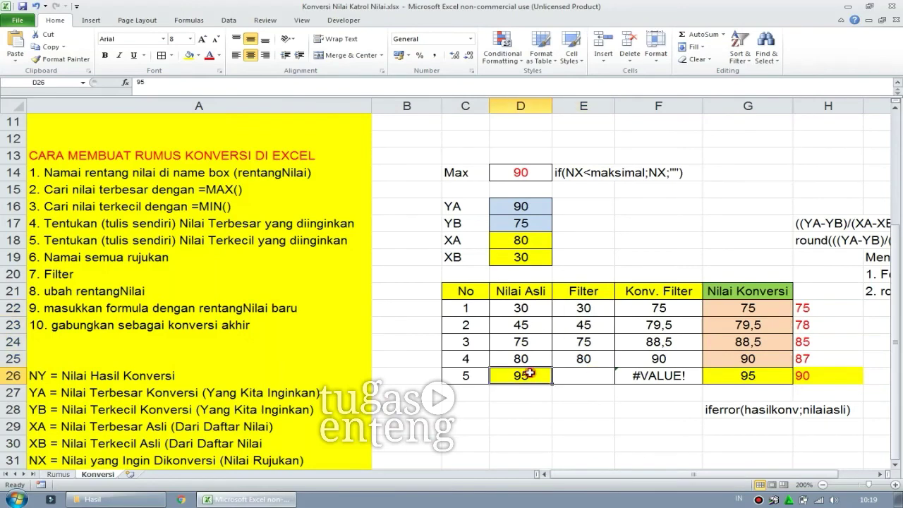
{"action": "left_click", "coordinate": [668, 308]}
{"action": "left_click", "coordinate": [604, 361]}
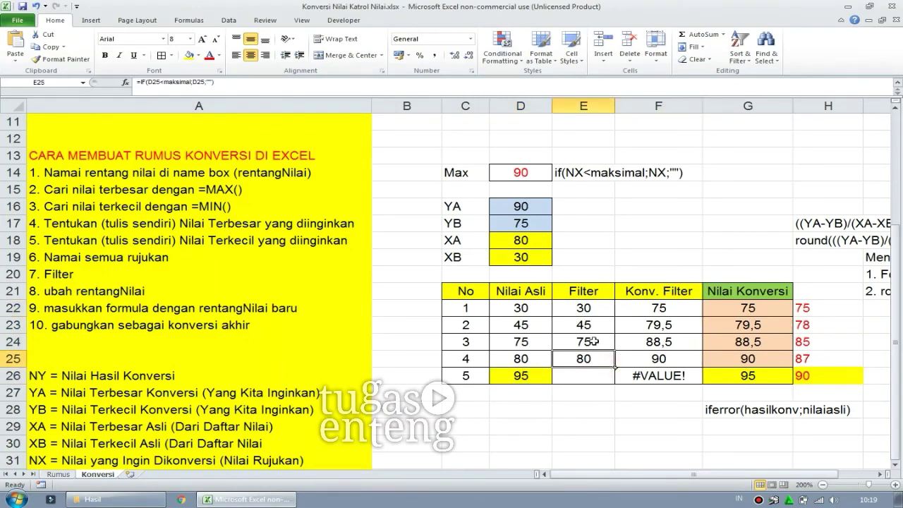
{"action": "left_click", "coordinate": [809, 222]}
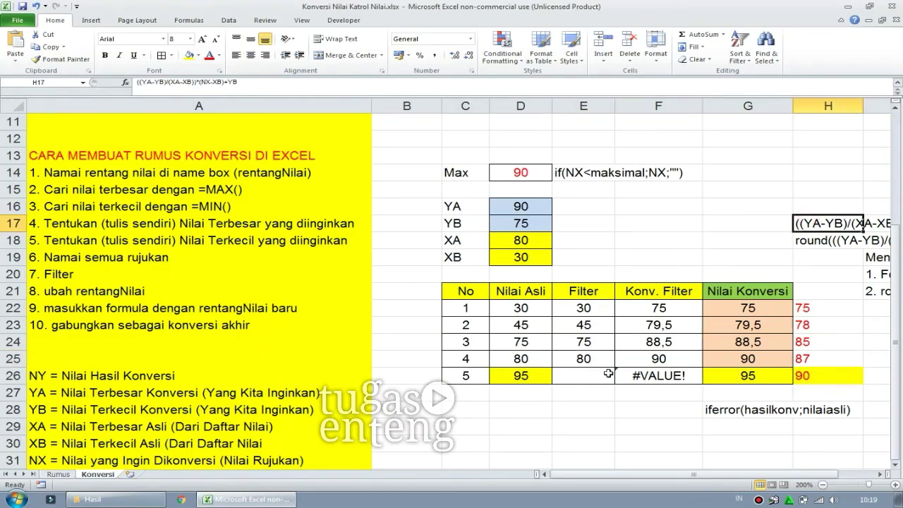
{"action": "left_click", "coordinate": [652, 378]}
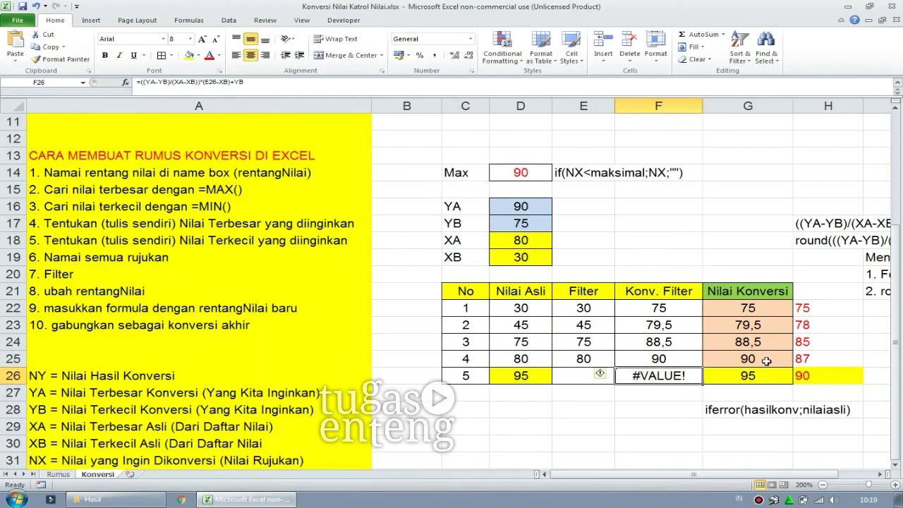
{"action": "left_click", "coordinate": [764, 379]}
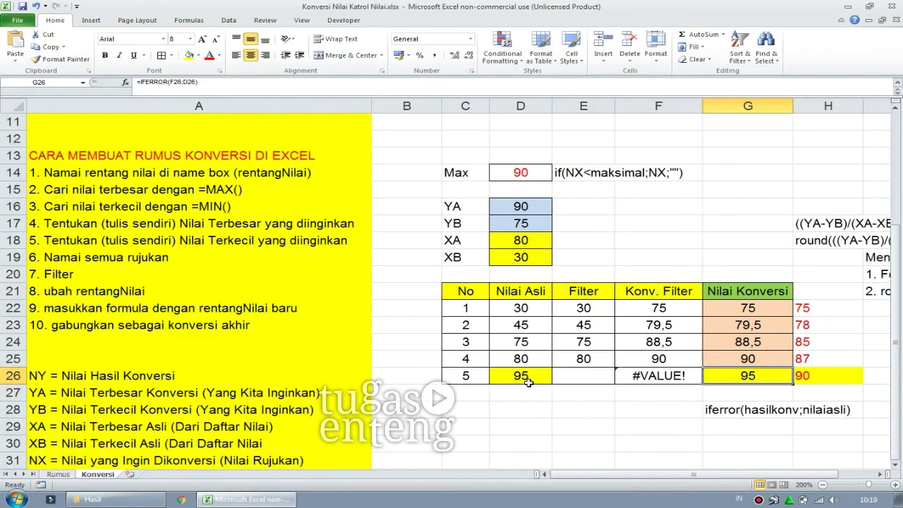
{"action": "left_click", "coordinate": [735, 402]}
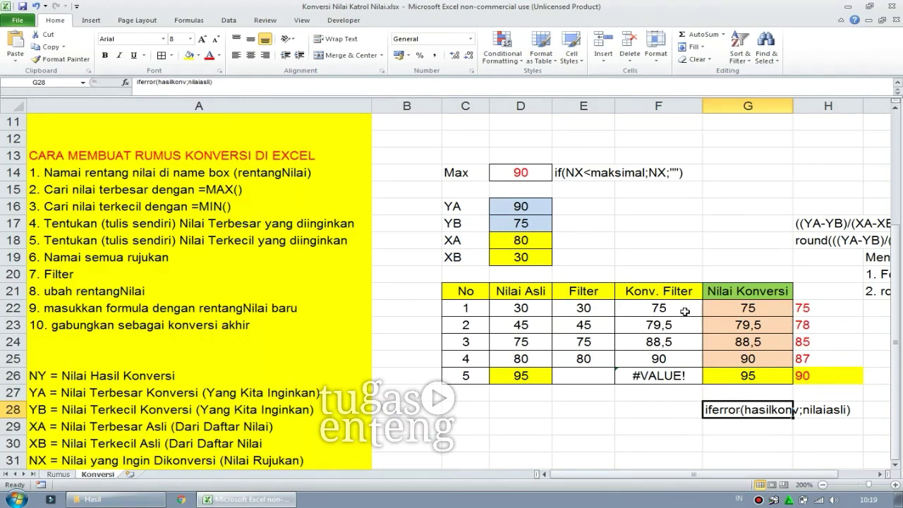
{"action": "left_click_drag", "start_coordinate": [684, 311], "coordinate": [683, 375]}
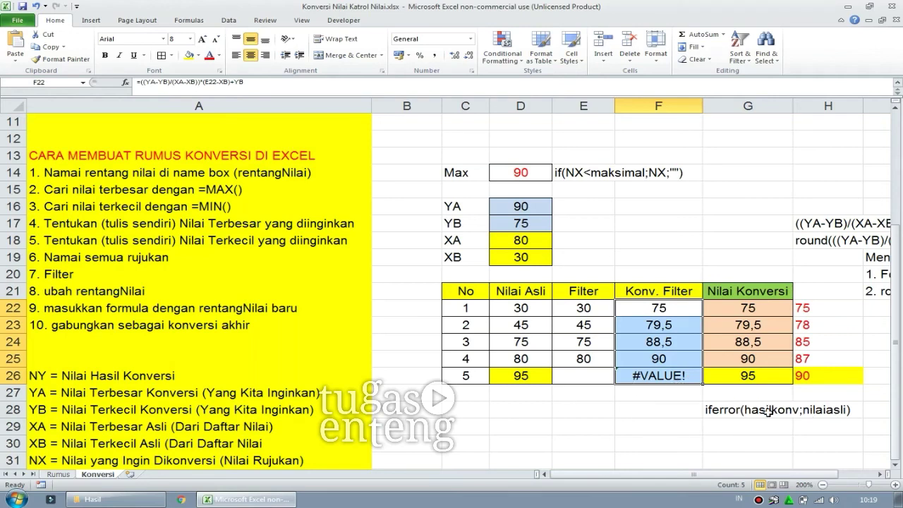
{"action": "left_click", "coordinate": [539, 379]}
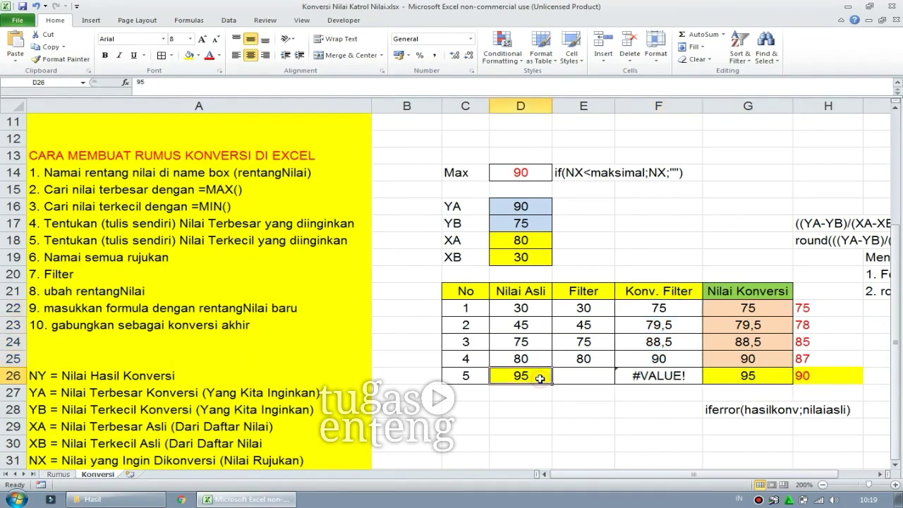
{"action": "left_click", "coordinate": [769, 429]}
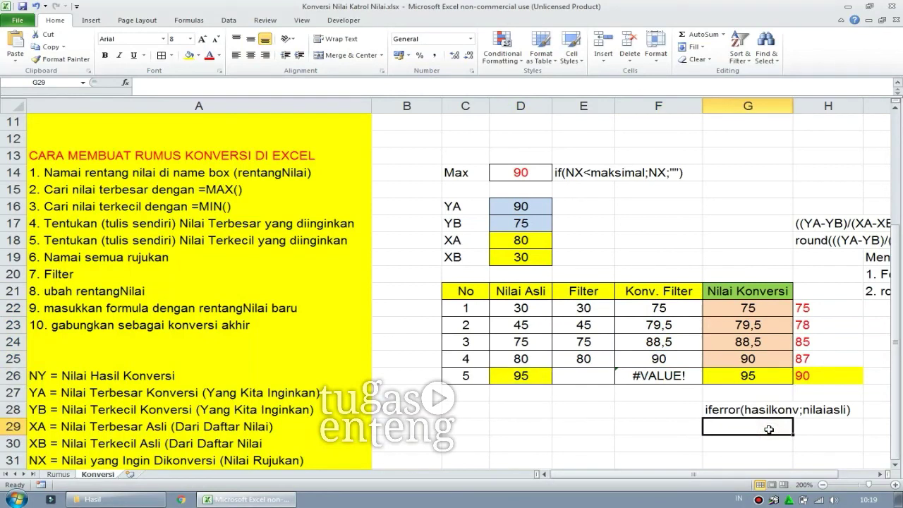